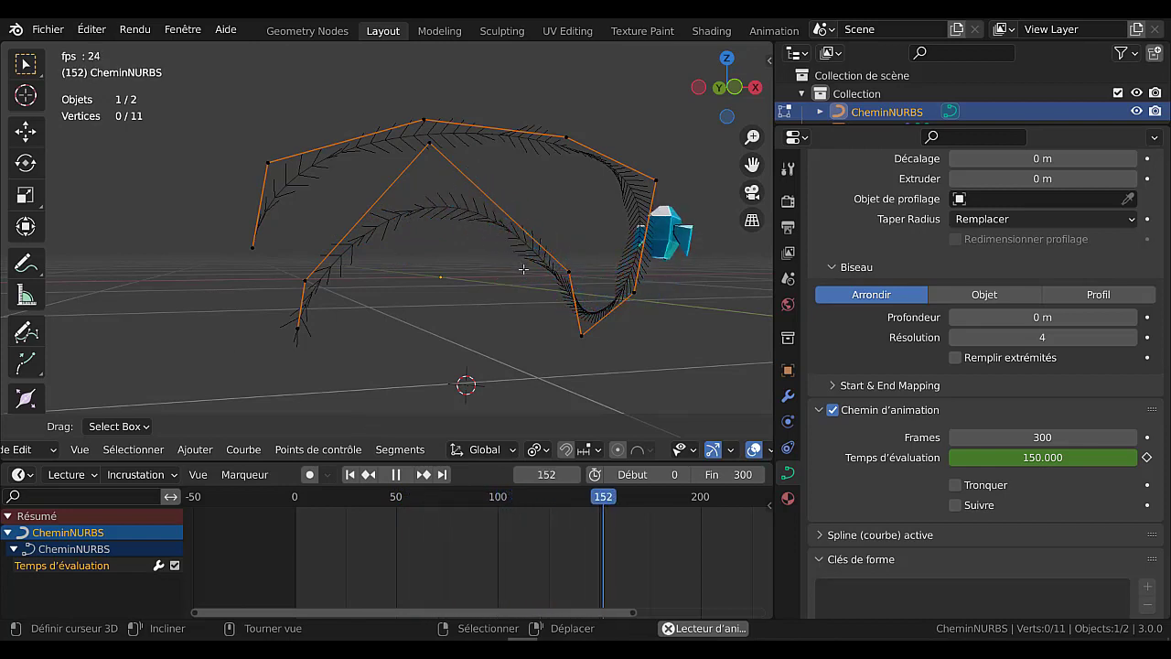
Try to reverse the direction of the CheminNURBS curve without any control points selected
{"action": "left_click", "coordinate": [400, 449]}
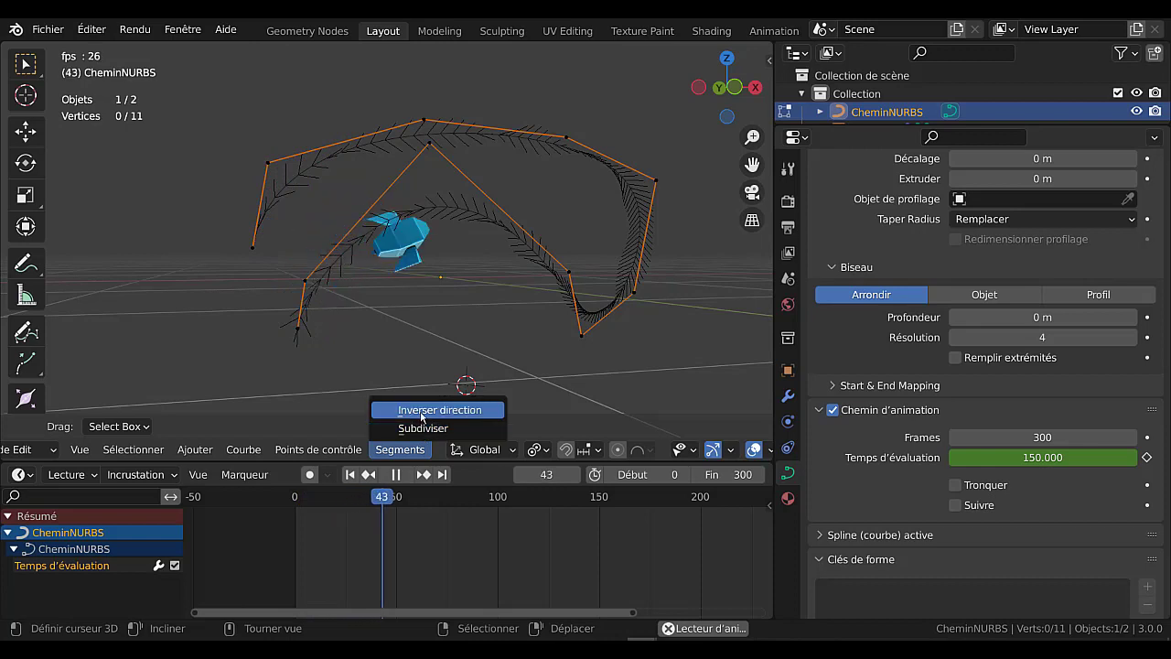
{"action": "left_click", "coordinate": [422, 412]}
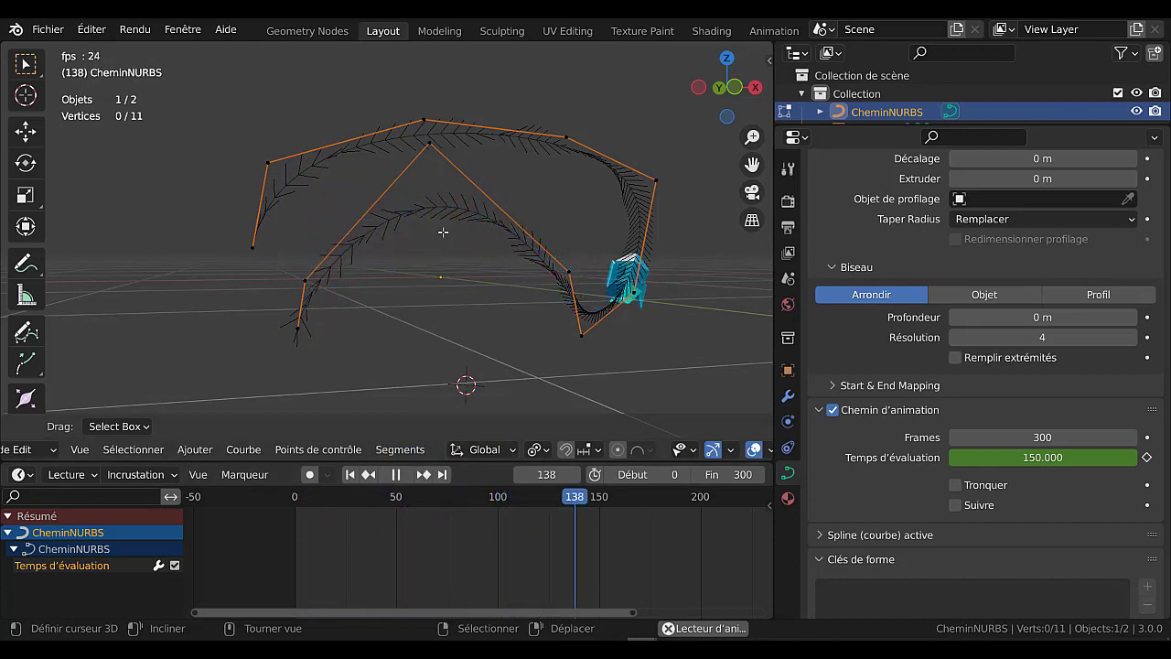
{"action": "key", "text": "Tab"}
{"action": "key", "text": "Tab"}
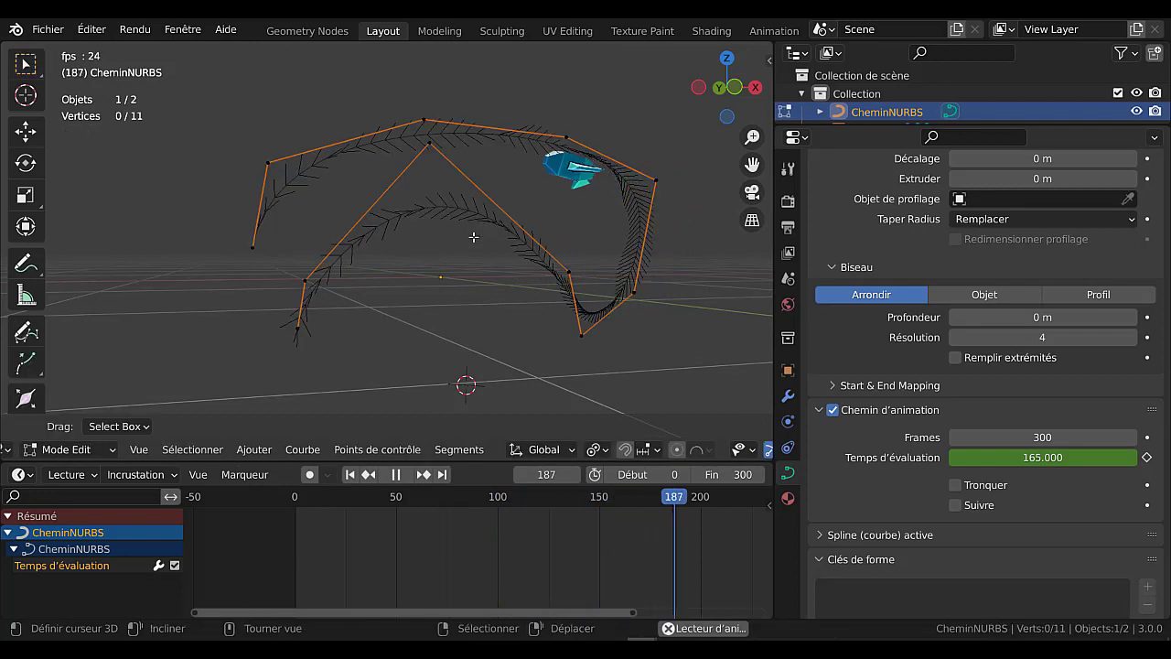
Select all control points of the CheminNURBS curve and switch its segment direction back and forth, ending with it reversed
{"action": "key", "text": "a"}
{"action": "left_click", "coordinate": [458, 450]}
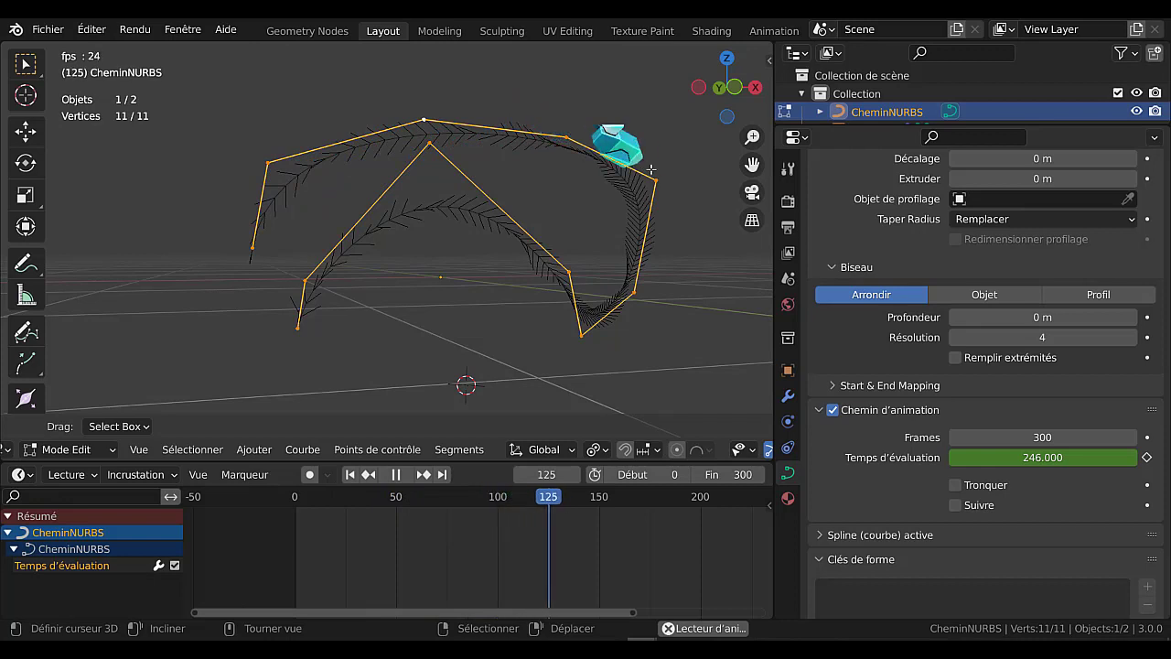
{"action": "left_click", "coordinate": [459, 449]}
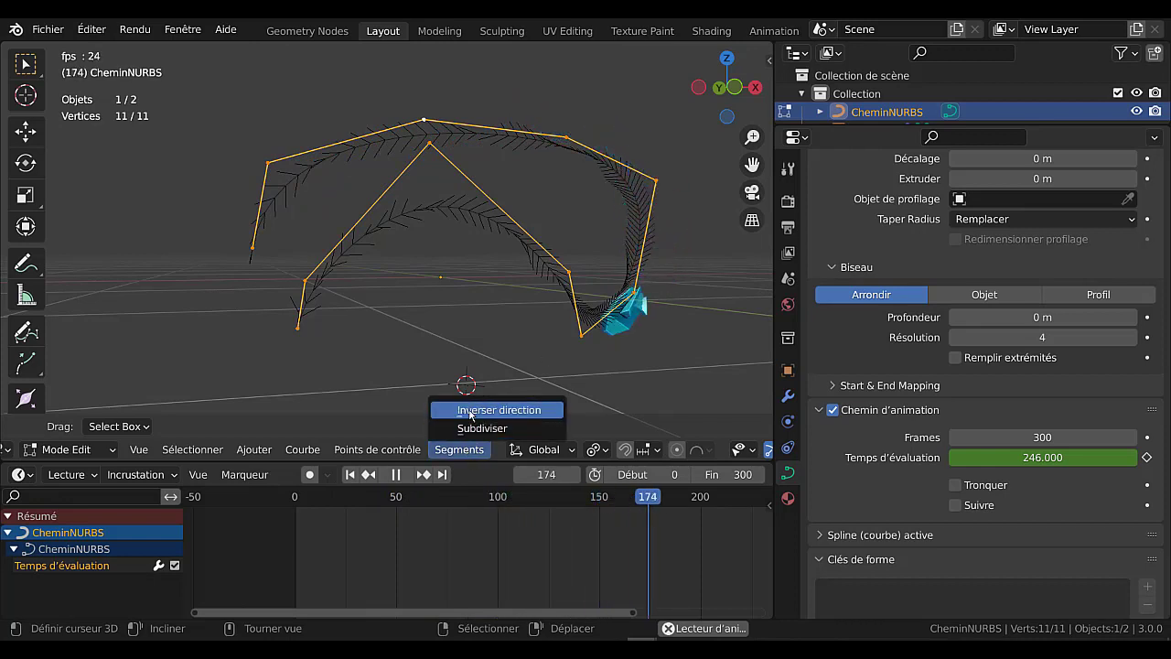
{"action": "left_click", "coordinate": [471, 412]}
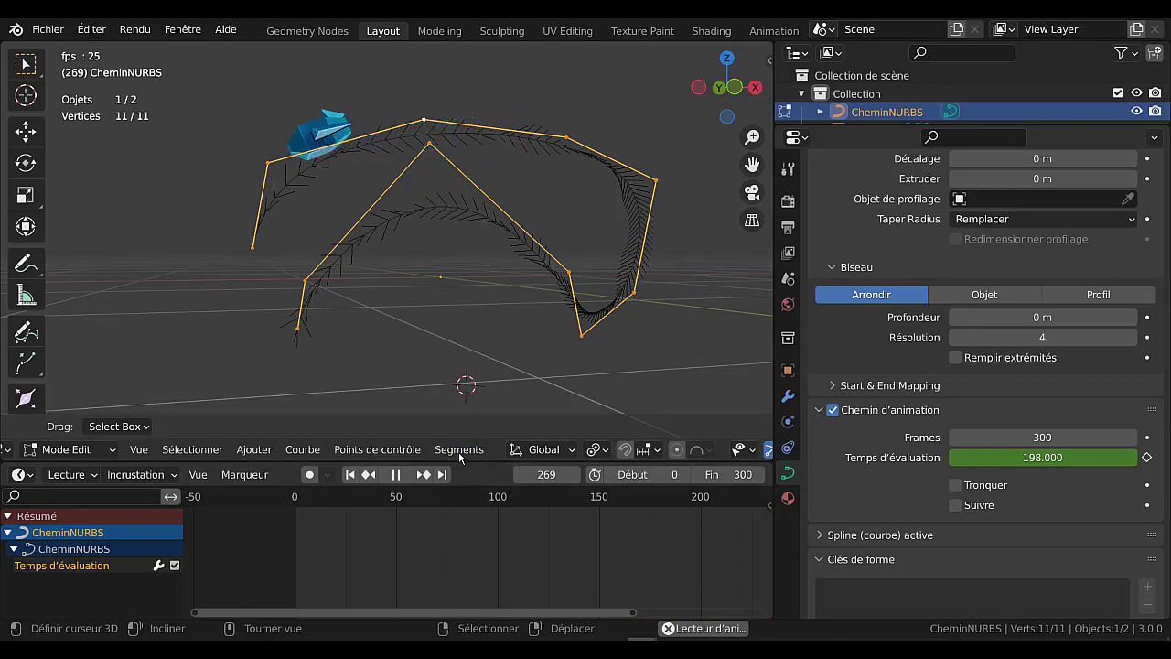
{"action": "left_click", "coordinate": [459, 449]}
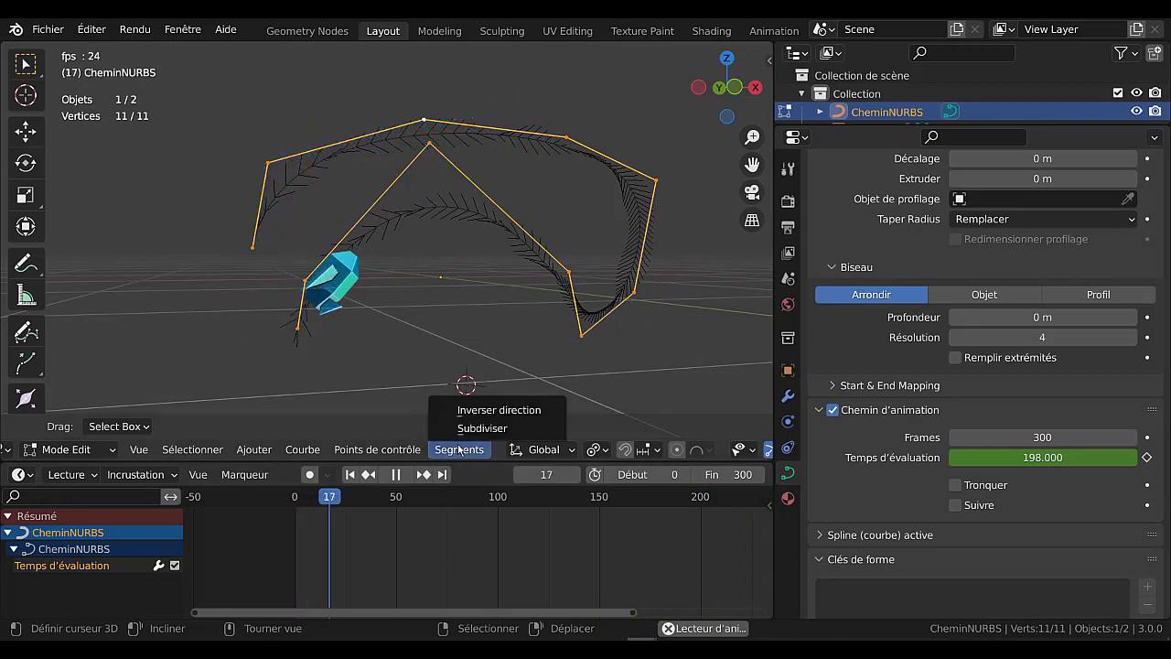
{"action": "left_click", "coordinate": [463, 410]}
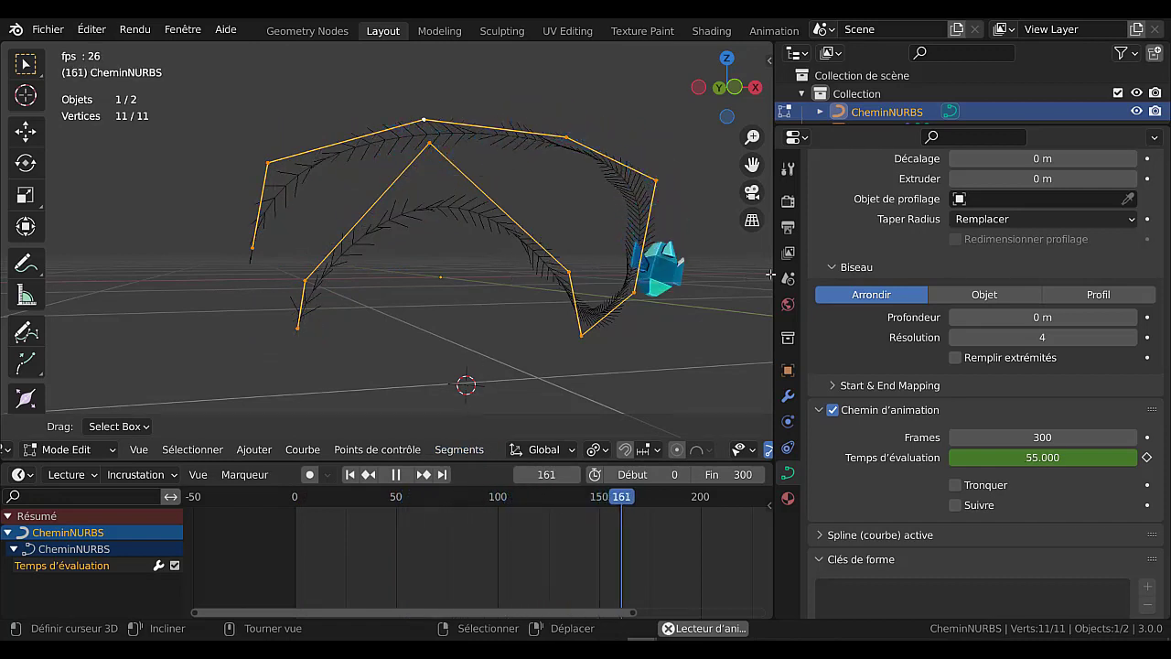
Widen the 3D viewport and enlarge the view of the path and the animated plane
{"action": "left_click_drag", "start_coordinate": [772, 274], "coordinate": [936, 275]}
{"action": "scroll", "coordinate": [549, 222], "scroll_direction": "up", "scroll_amount": 3}
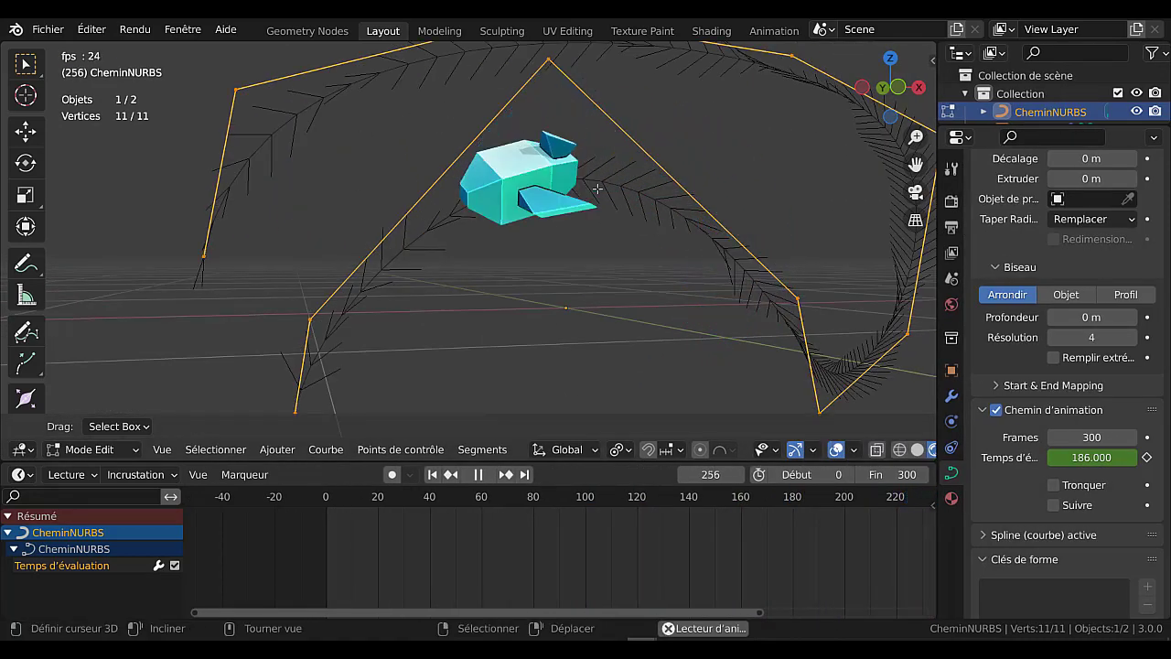
{"action": "scroll", "coordinate": [812, 448], "scroll_direction": "down", "scroll_amount": 2}
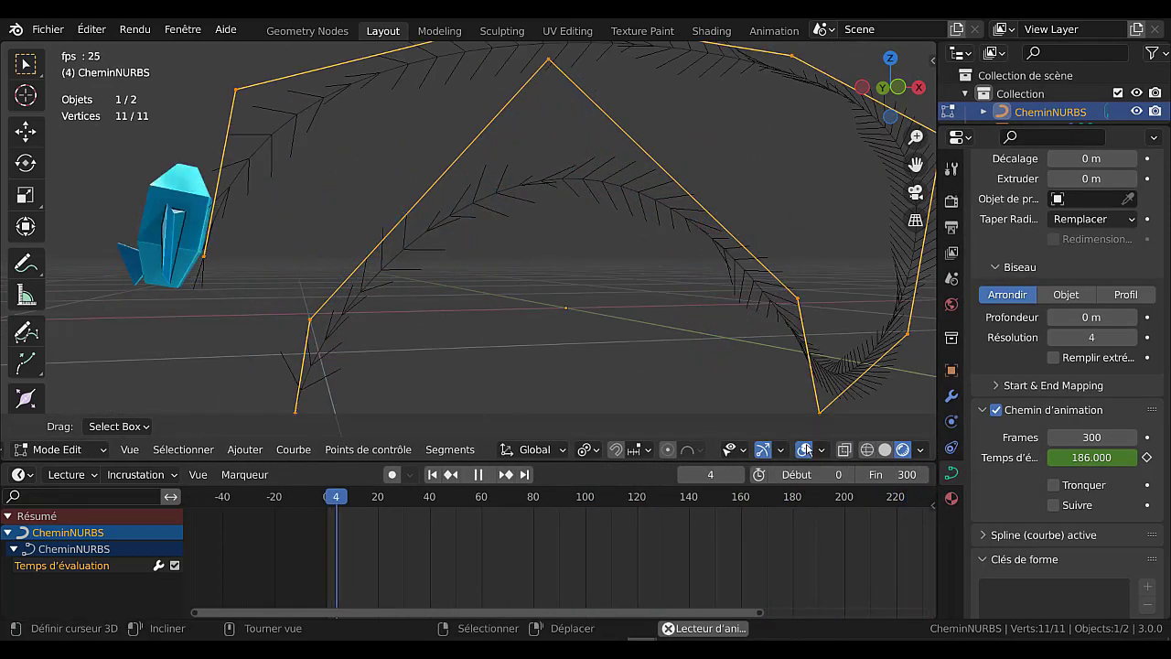
Switch the curve's Normales overlay off and back on, and slightly adjust the displayed length of the normals
{"action": "left_click", "coordinate": [821, 449]}
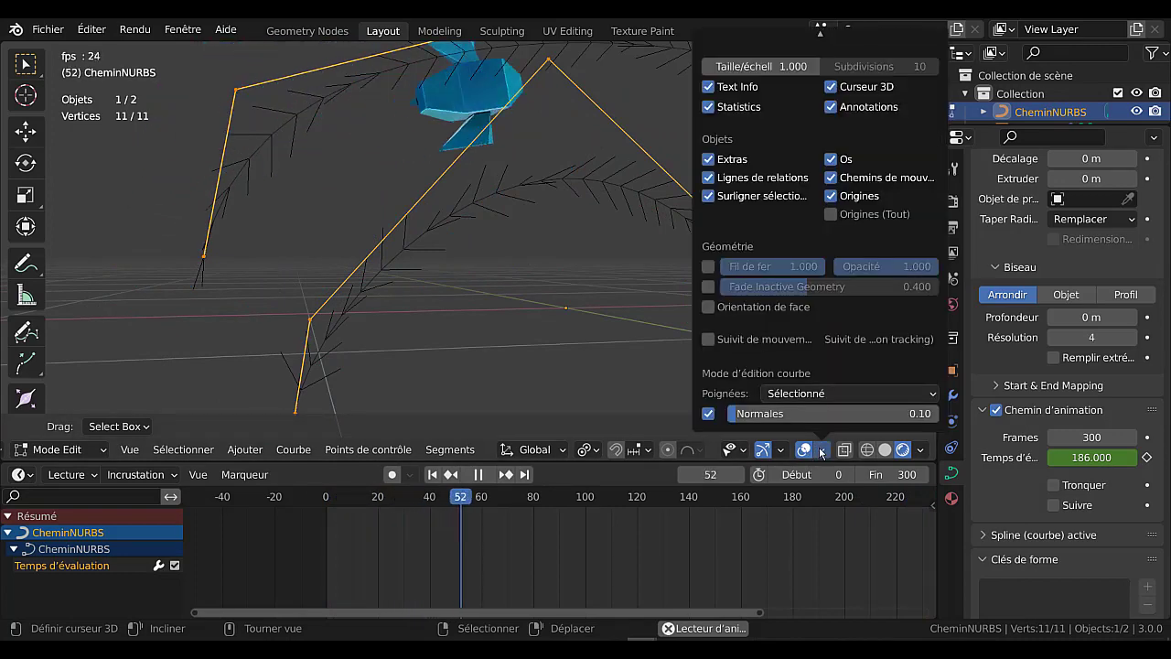
{"action": "left_click", "coordinate": [780, 449]}
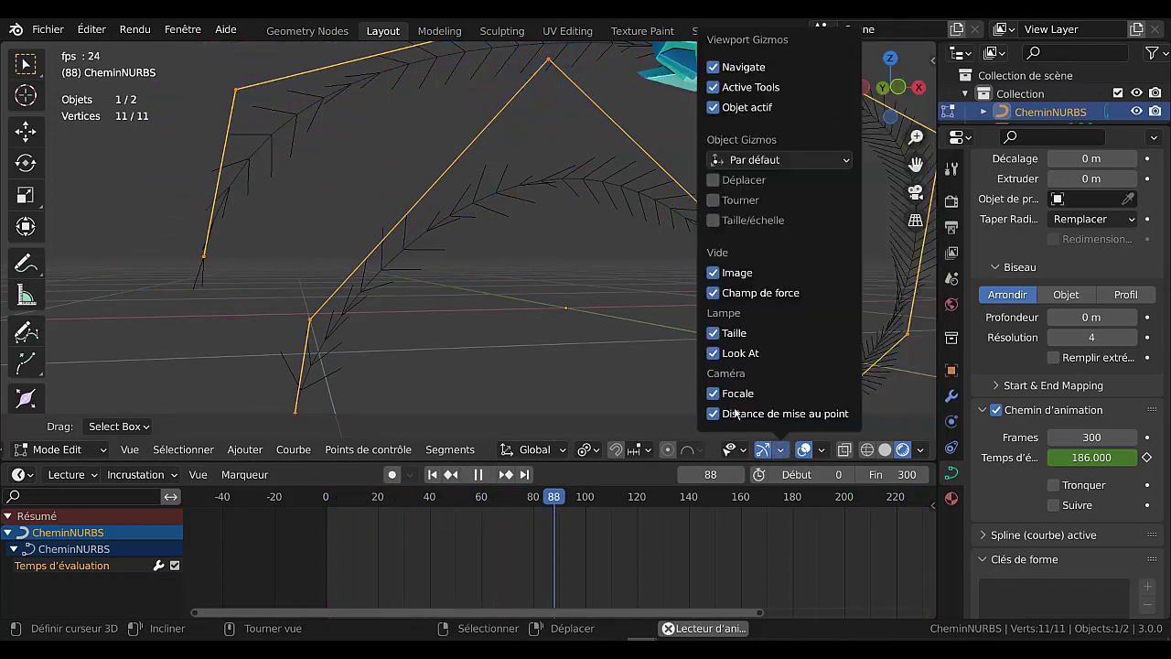
{"action": "left_click", "coordinate": [807, 450]}
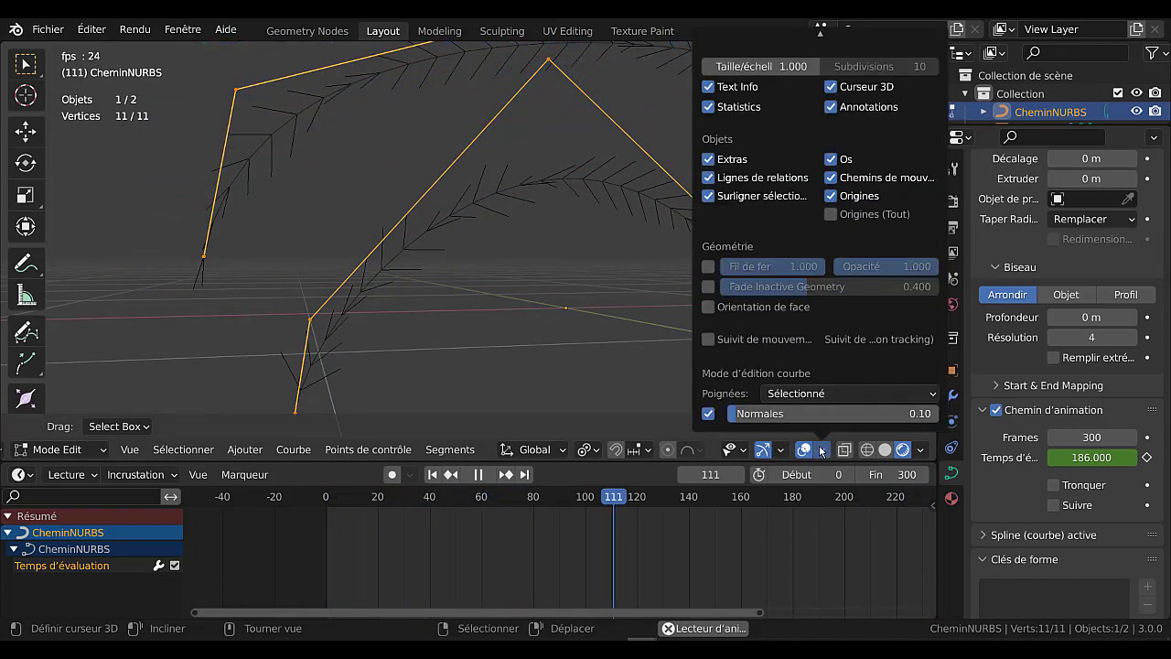
{"action": "left_click", "coordinate": [707, 414]}
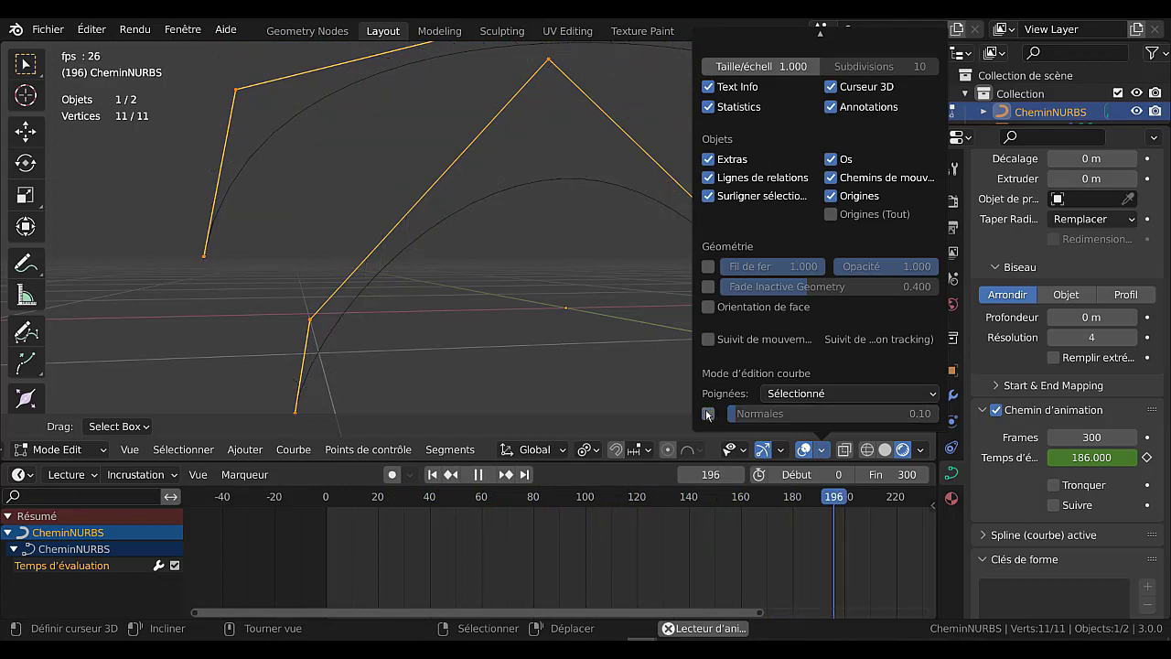
{"action": "left_click", "coordinate": [706, 415]}
{"action": "left_click", "coordinate": [706, 415]}
{"action": "left_click", "coordinate": [706, 414]}
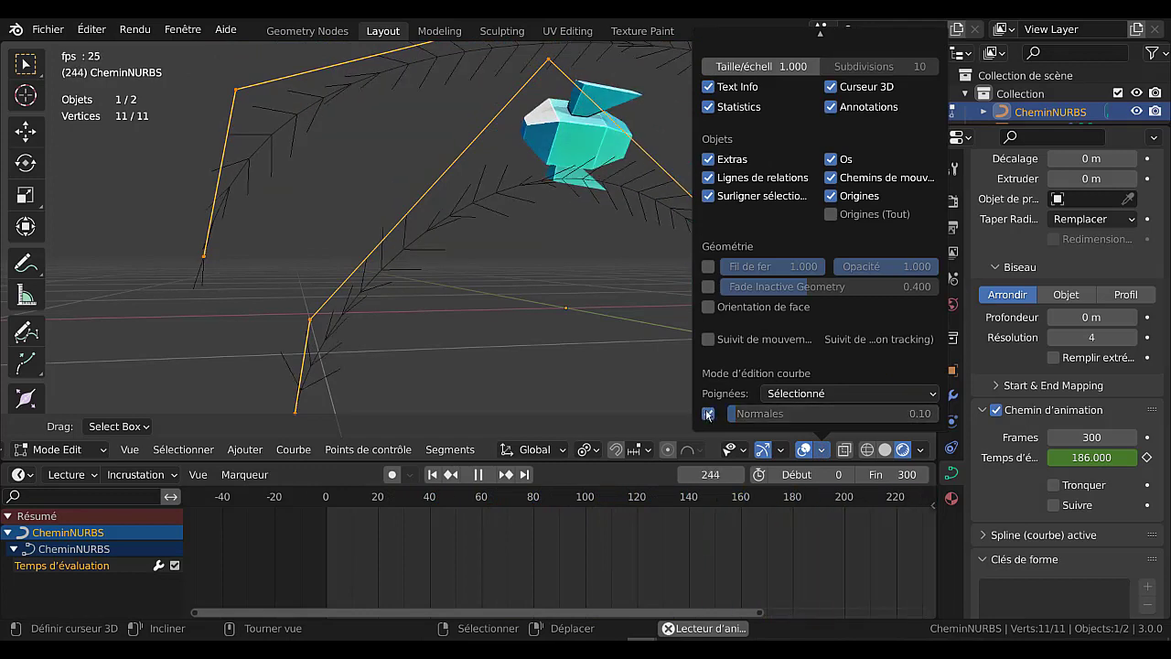
{"action": "mouse_move", "coordinate": [732, 416]}
{"action": "left_mouse_down"}
{"action": "mouse_move", "coordinate": [773, 415]}
{"action": "mouse_move", "coordinate": [738, 415]}
{"action": "left_mouse_up"}
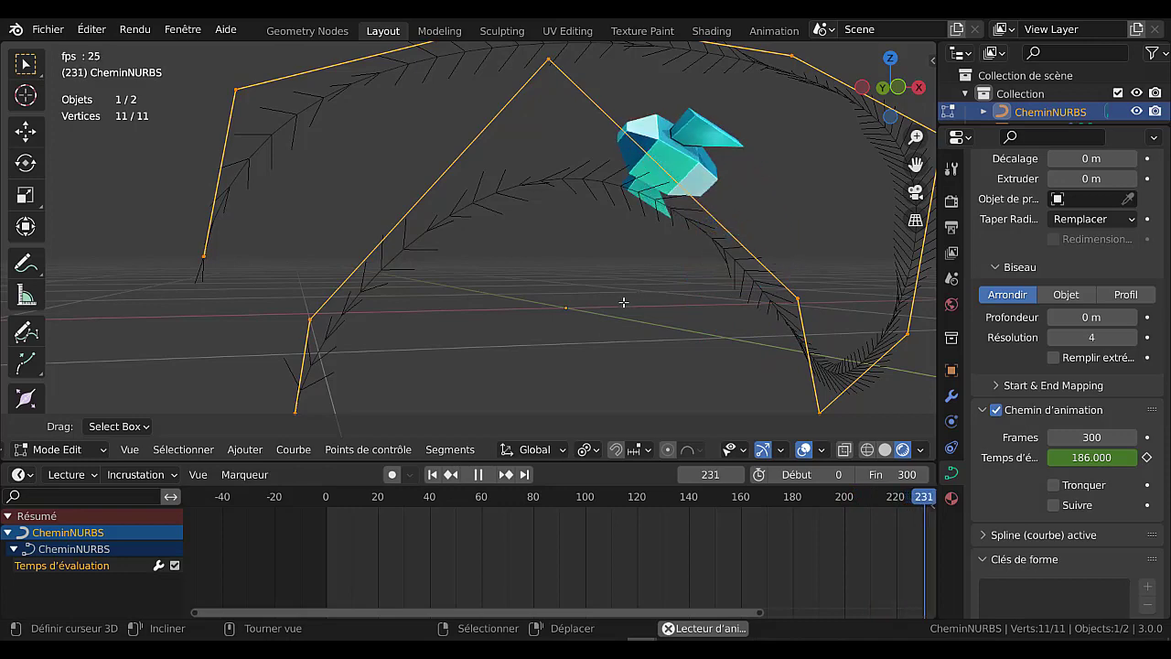
{"action": "scroll", "coordinate": [622, 329], "scroll_direction": "down", "scroll_amount": 2}
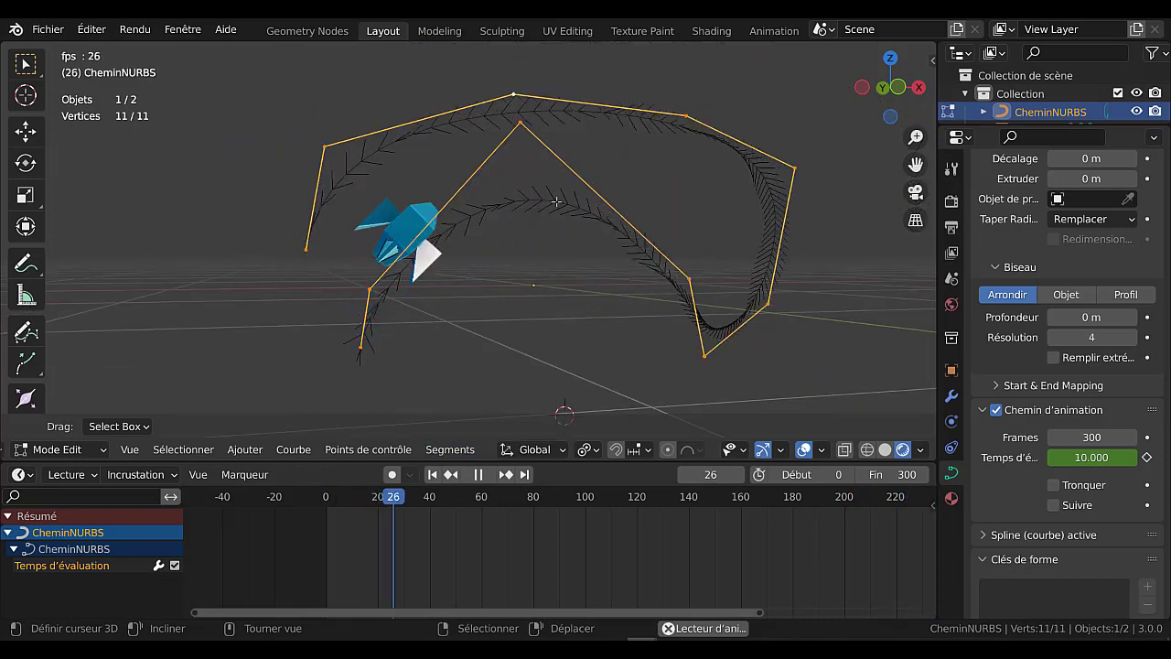
{"action": "middle_click_drag", "start_coordinate": [540, 261], "coordinate": [452, 257]}
{"action": "scroll", "coordinate": [454, 255], "scroll_direction": "up", "scroll_amount": 1}
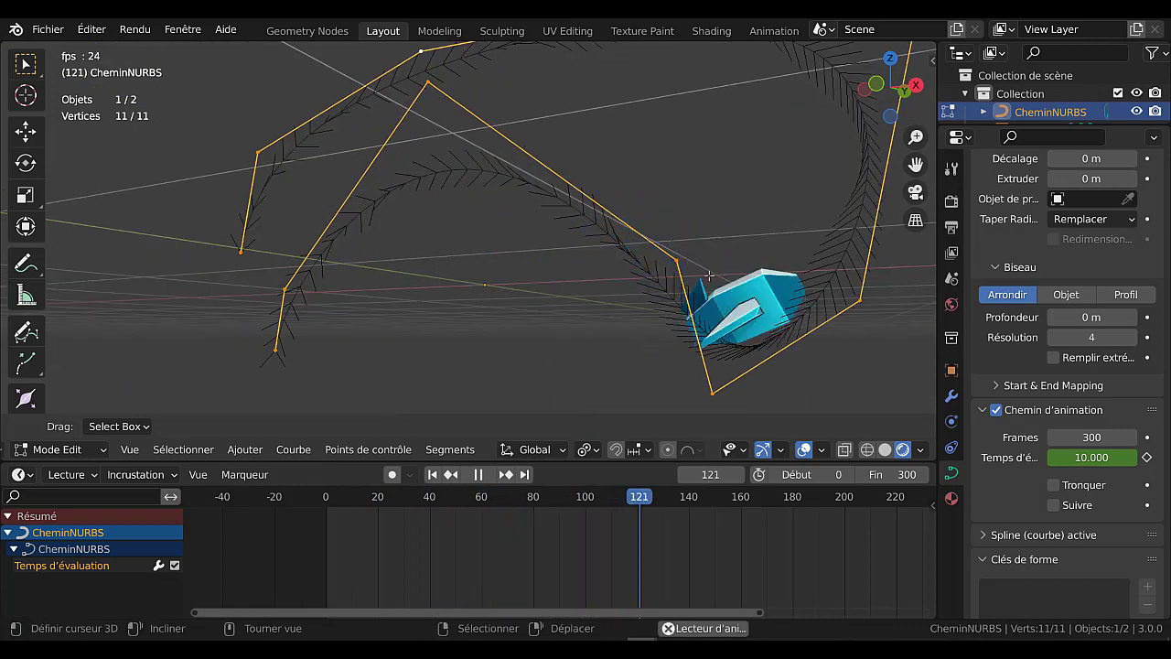
{"action": "scroll", "coordinate": [812, 213], "scroll_direction": "down", "scroll_amount": 3}
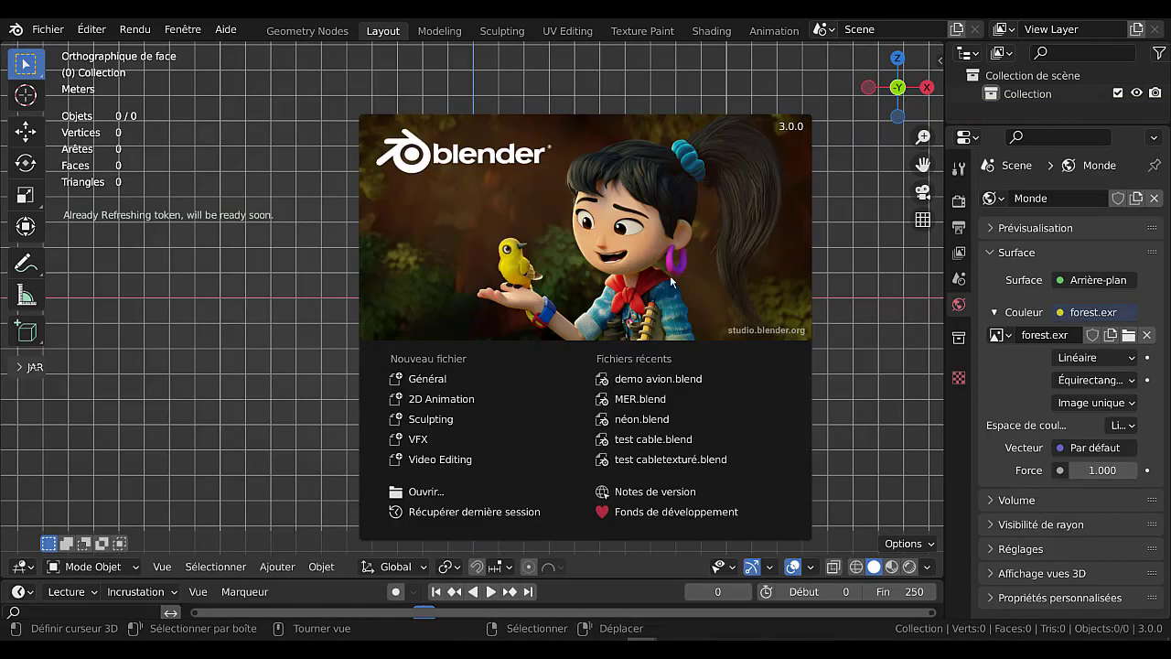
{"action": "left_click", "coordinate": [829, 171]}
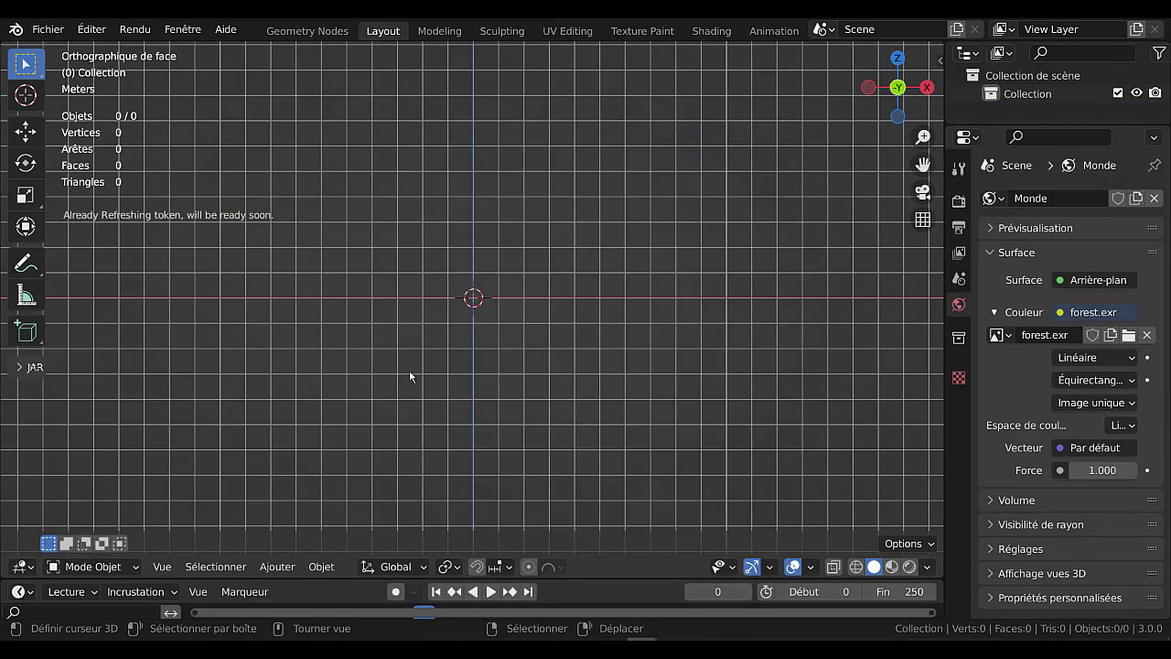
{"action": "left_click", "coordinate": [314, 567]}
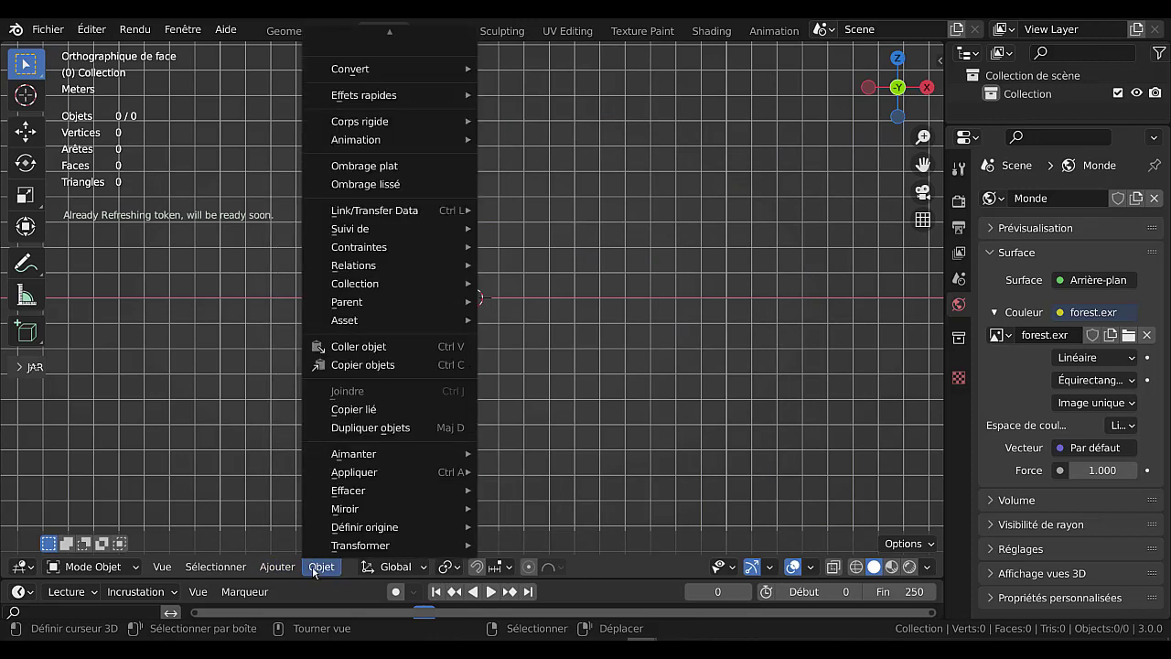
{"action": "mouse_move", "coordinate": [277, 567]}
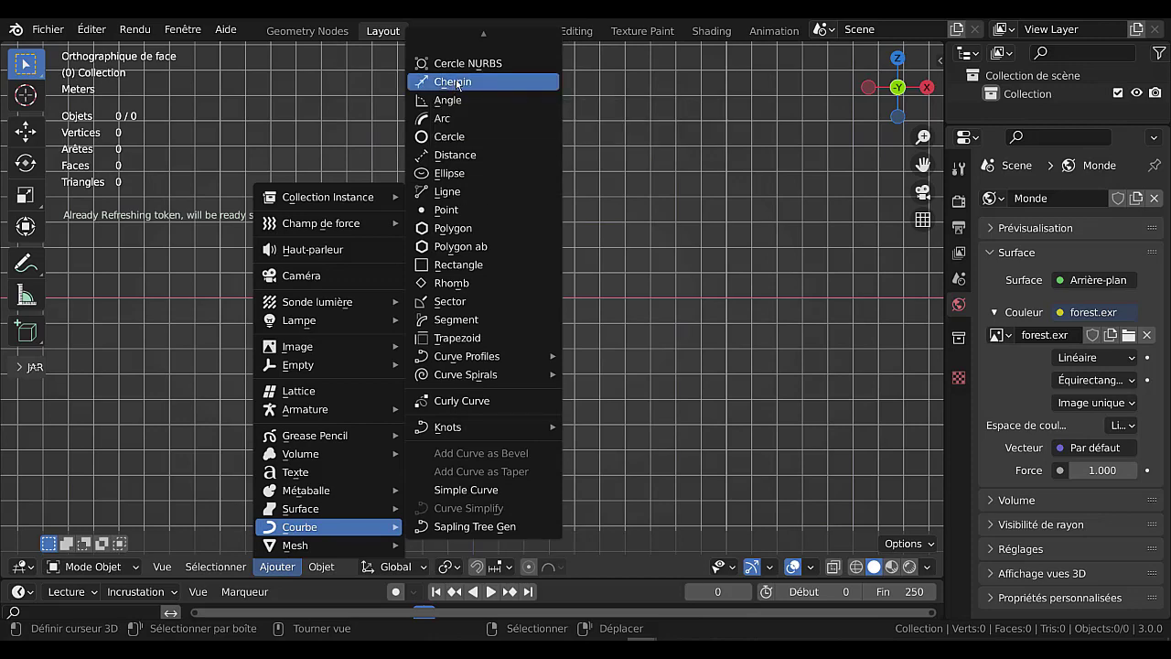
{"action": "left_click", "coordinate": [458, 83]}
{"action": "middle_click_drag", "start_coordinate": [574, 331], "coordinate": [490, 356]}
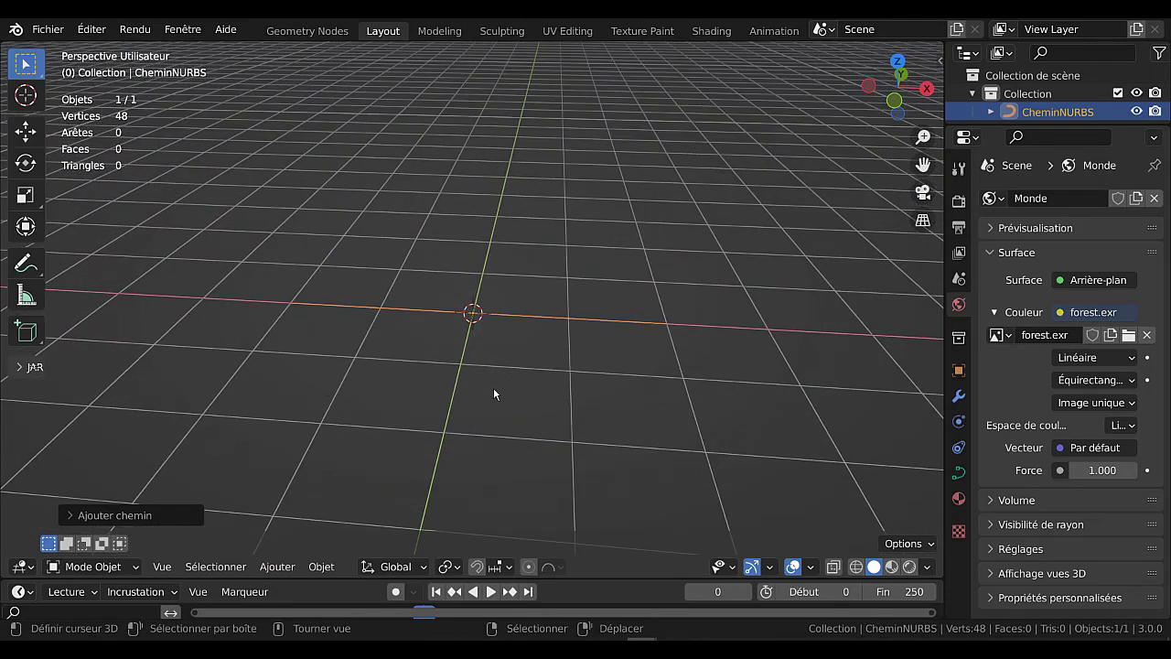
{"action": "key", "text": "x"}
{"action": "left_click", "coordinate": [529, 343]}
Add a NURBS circle curve at the origin of the empty scene
{"action": "left_click", "coordinate": [321, 567]}
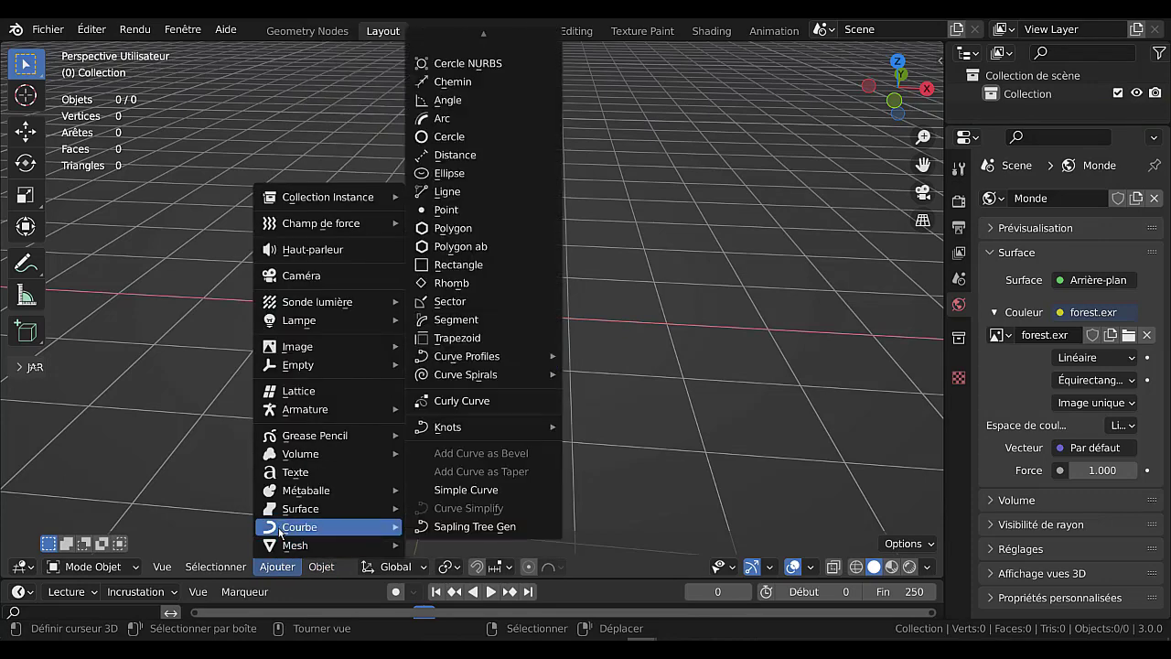
{"action": "scroll", "coordinate": [452, 63], "scroll_direction": "up", "scroll_amount": 2}
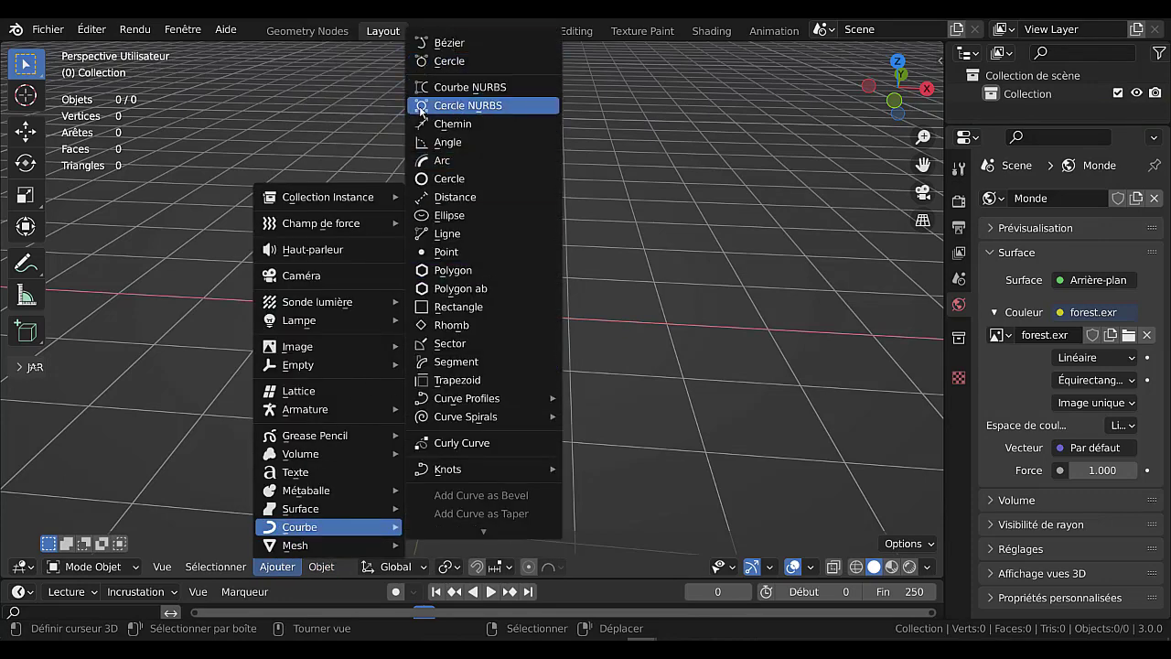
{"action": "left_click", "coordinate": [467, 106]}
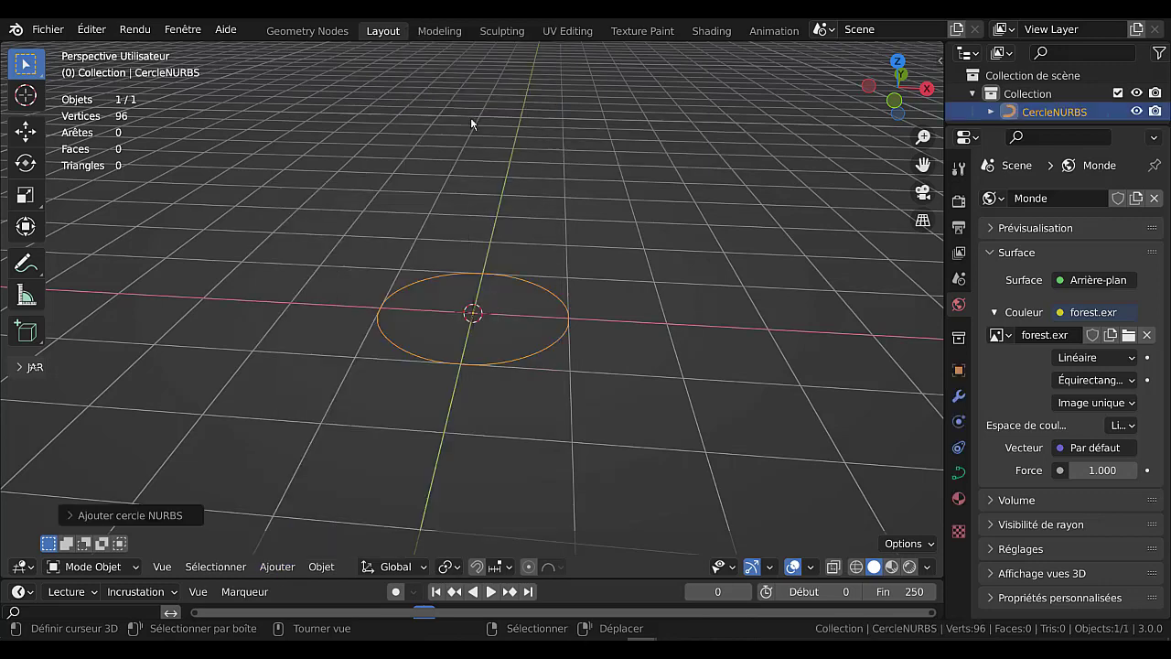
Examine the direction arrows along the NURBS circle in Edit Mode and return to Object Mode
{"action": "key", "text": "Tab"}
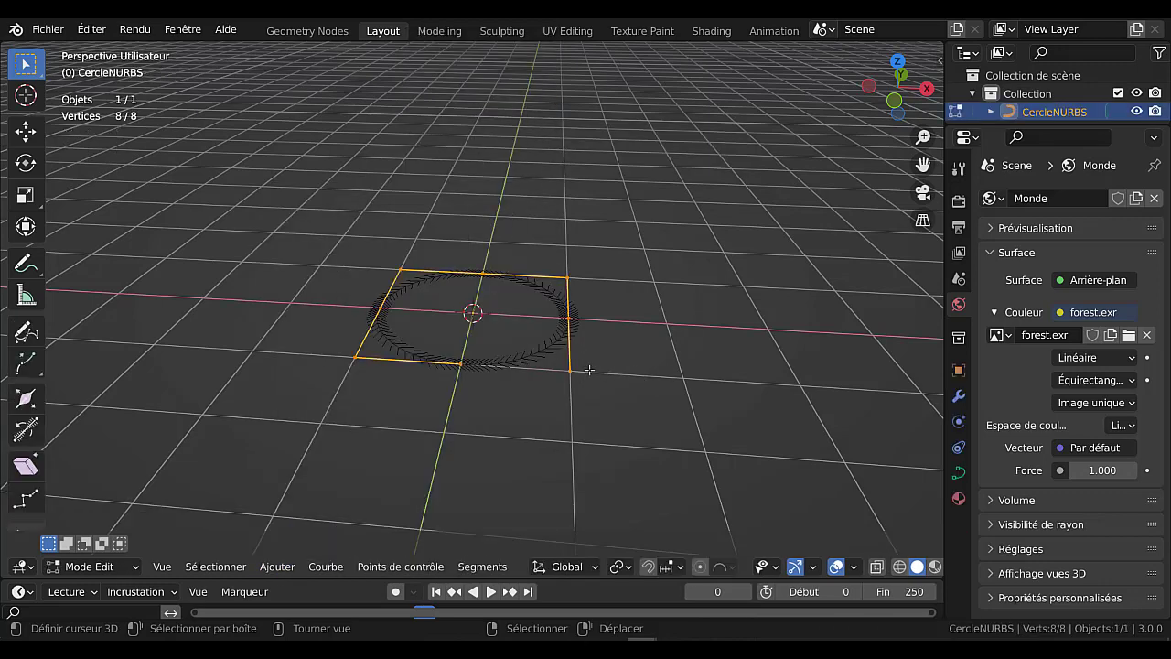
{"action": "scroll", "coordinate": [622, 380], "scroll_direction": "up", "scroll_amount": 3}
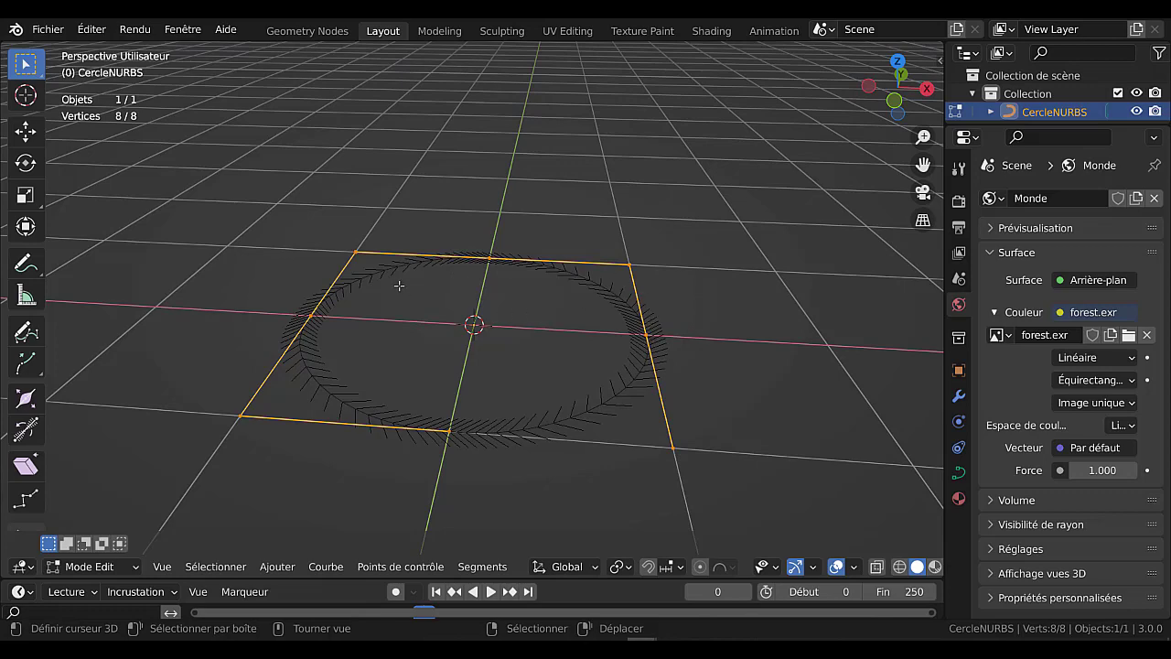
{"action": "scroll", "coordinate": [356, 302], "scroll_direction": "up", "scroll_amount": 2}
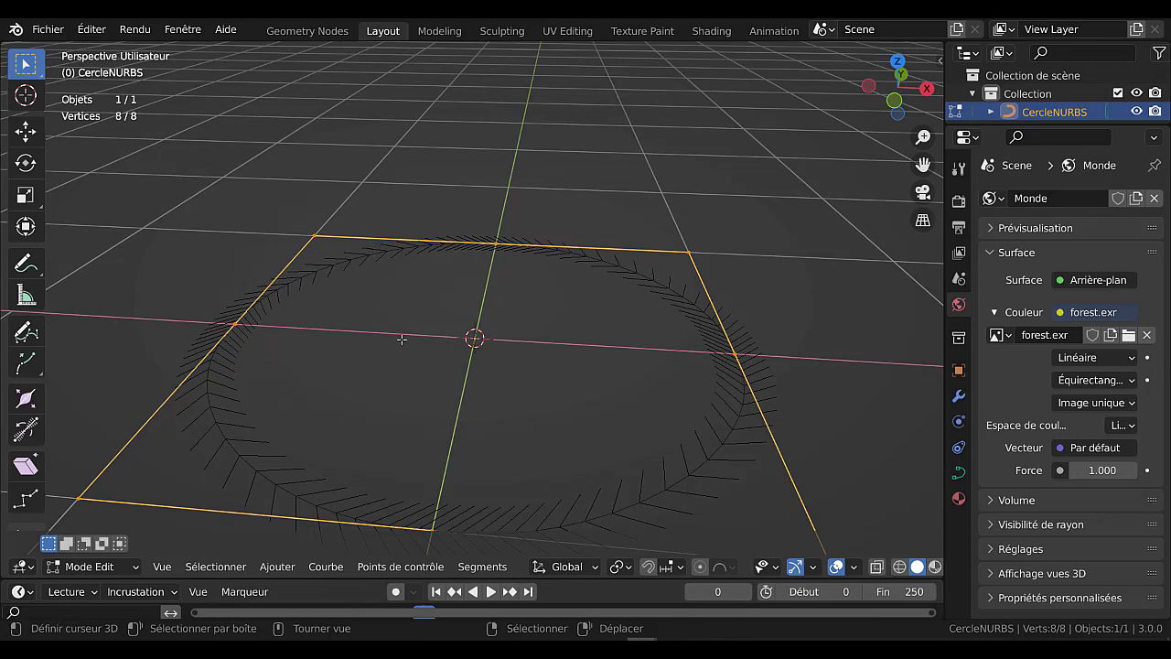
{"action": "scroll", "coordinate": [420, 324], "scroll_direction": "down", "scroll_amount": 3}
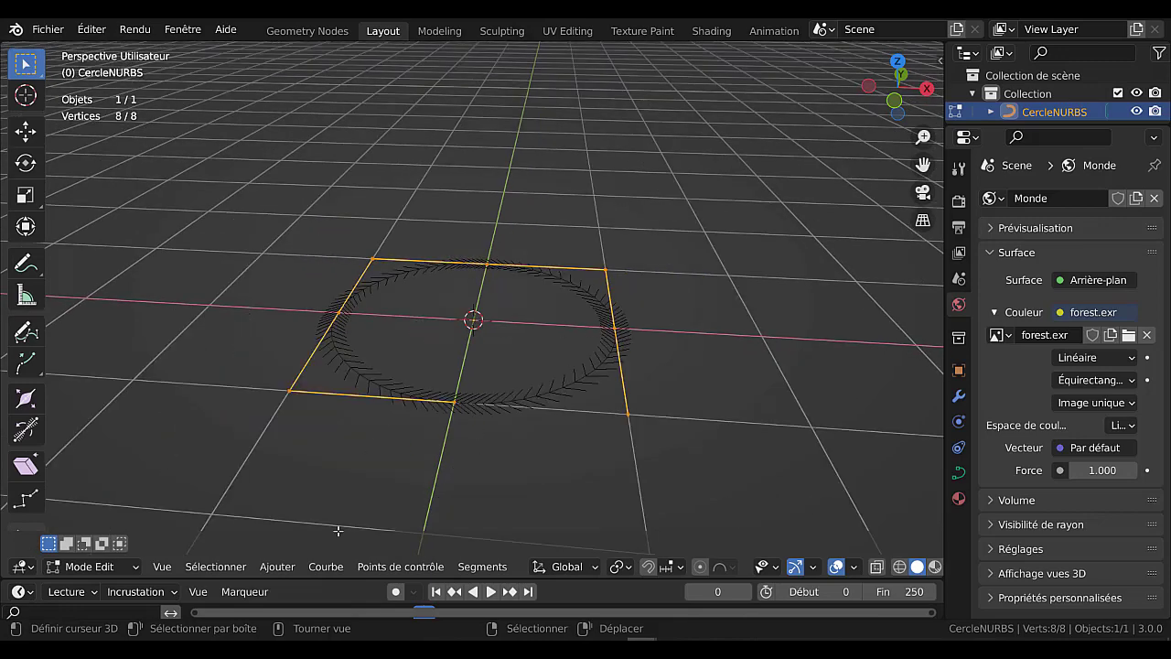
{"action": "key", "text": "Tab"}
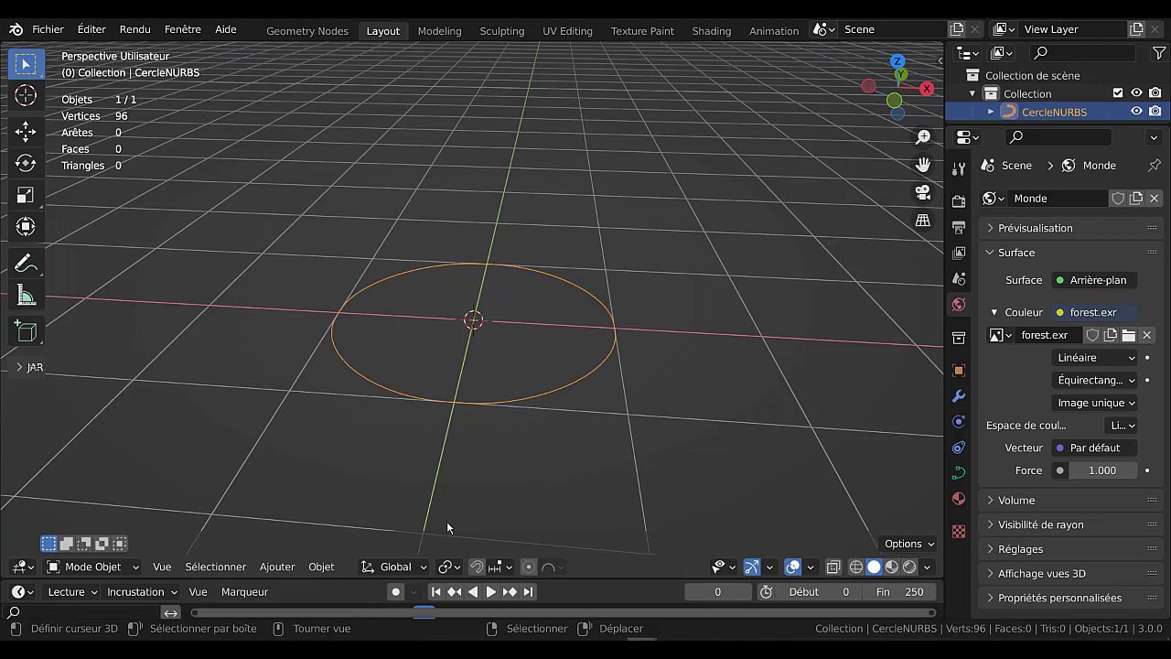
Add a cube mesh at the centre of the NURBS circle and scale it down well below the circle's size
{"action": "left_click", "coordinate": [277, 566]}
{"action": "mouse_move", "coordinate": [282, 547]}
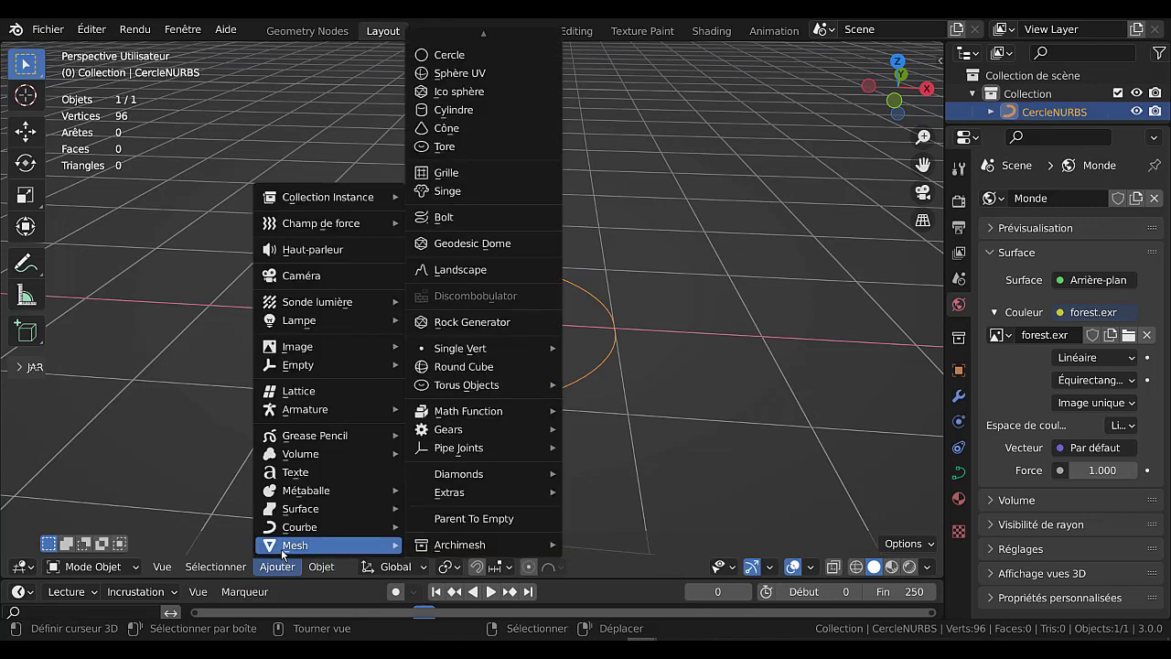
{"action": "mouse_move", "coordinate": [468, 30]}
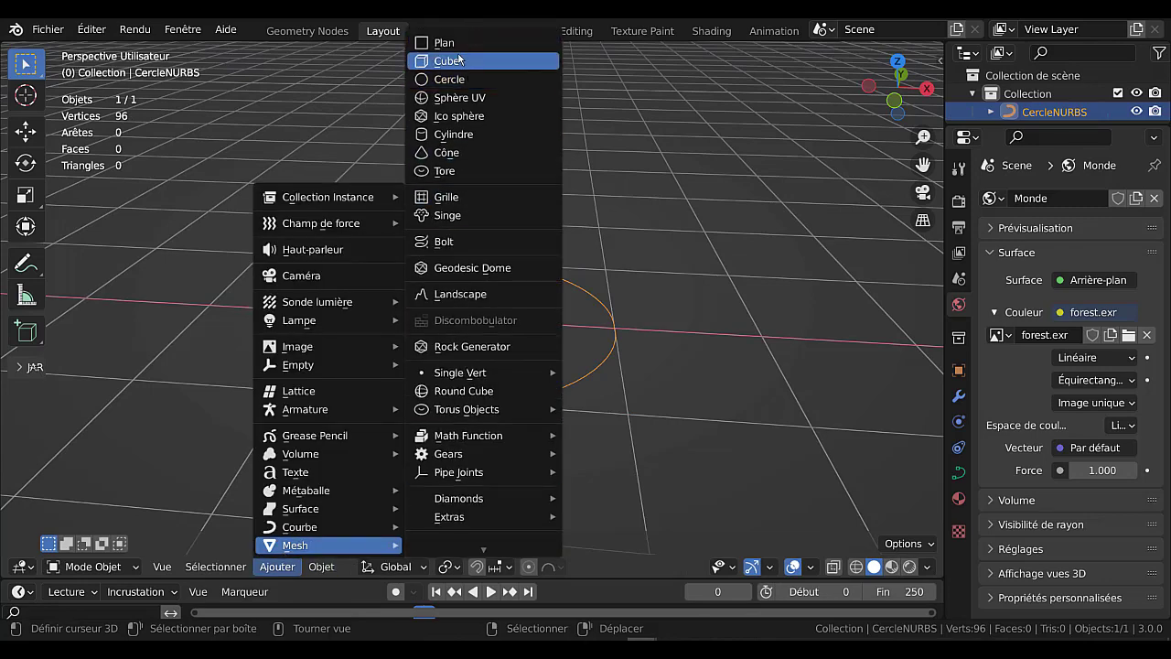
{"action": "left_click", "coordinate": [459, 60]}
{"action": "key", "text": "s"}
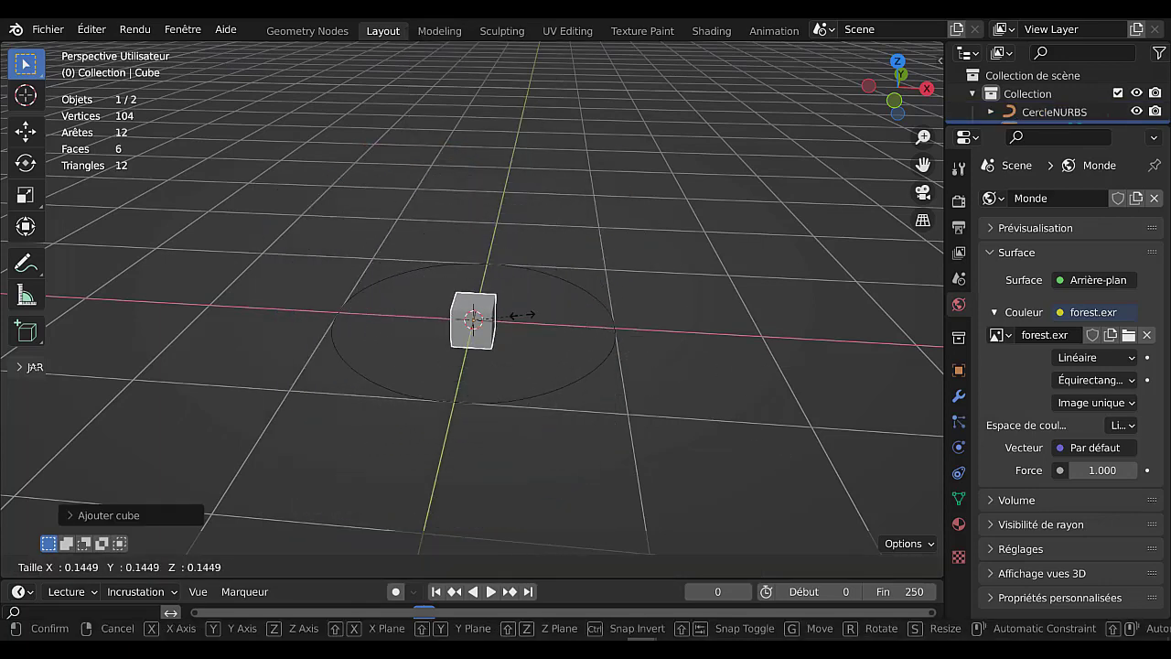
{"action": "left_click", "coordinate": [500, 322]}
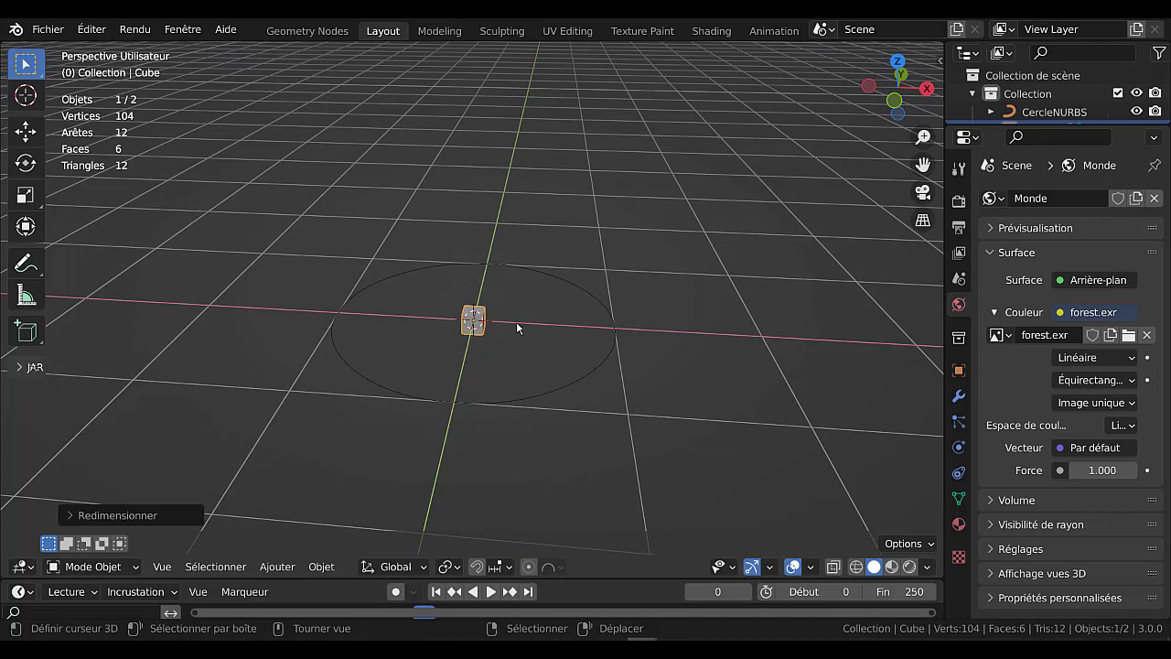
Apply all transformations to the scaled cube
{"action": "key", "text": "ctrl+a"}
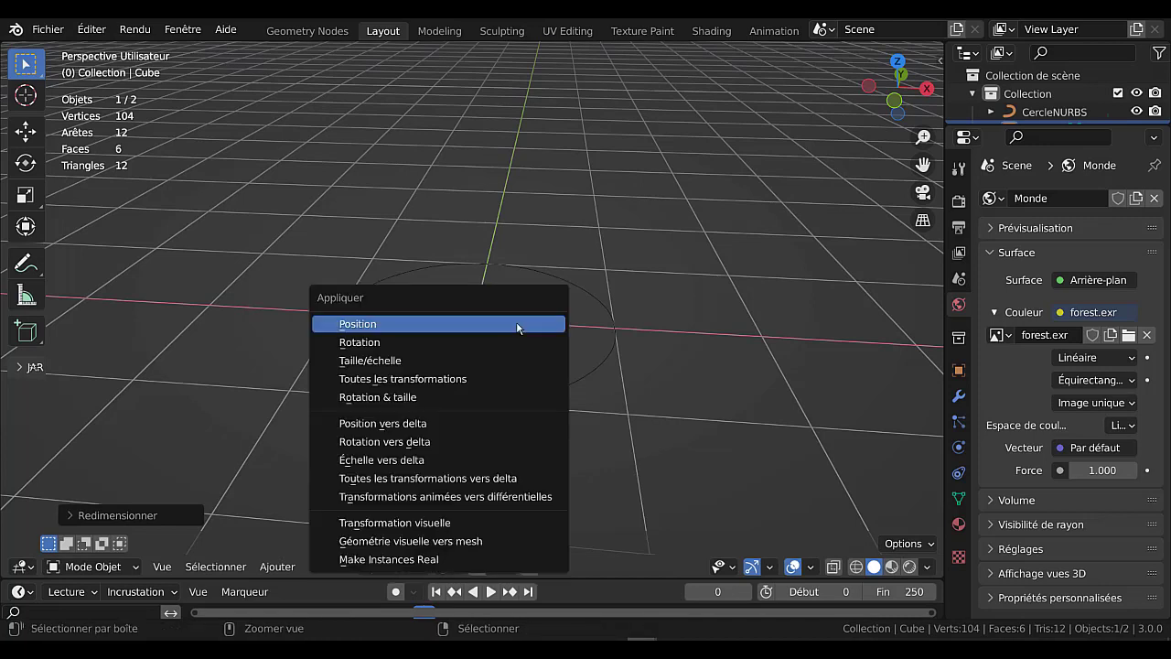
{"action": "left_click", "coordinate": [403, 381]}
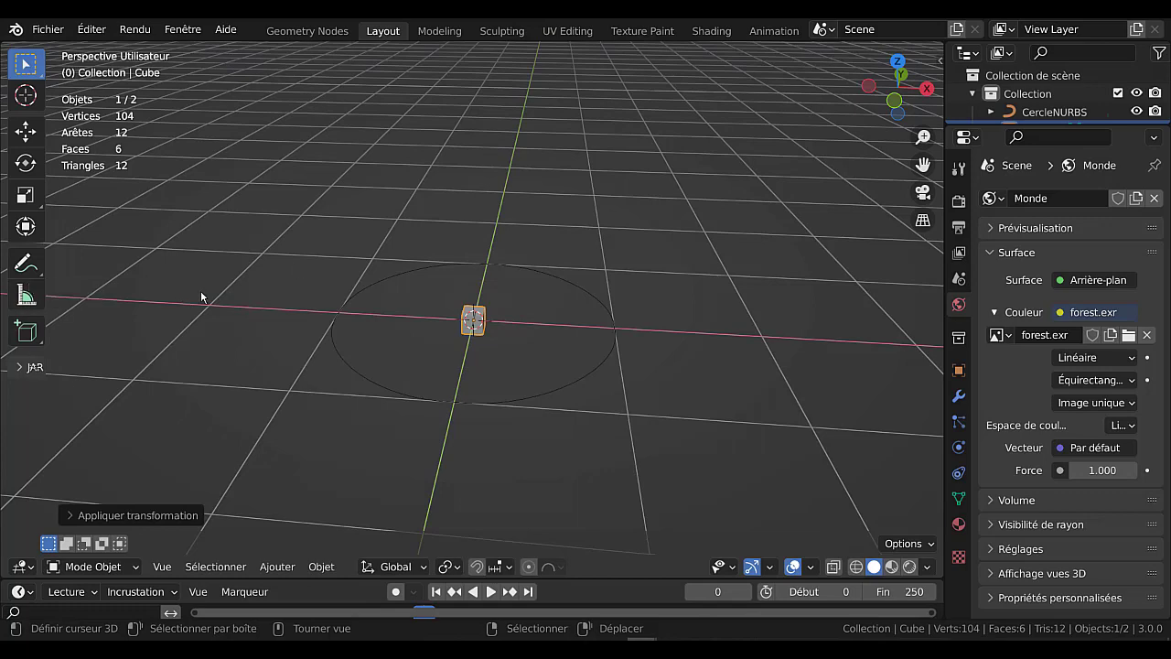
{"action": "scroll", "coordinate": [366, 395], "scroll_direction": "up", "scroll_amount": 4}
{"action": "scroll", "coordinate": [473, 394], "scroll_direction": "down", "scroll_amount": 2}
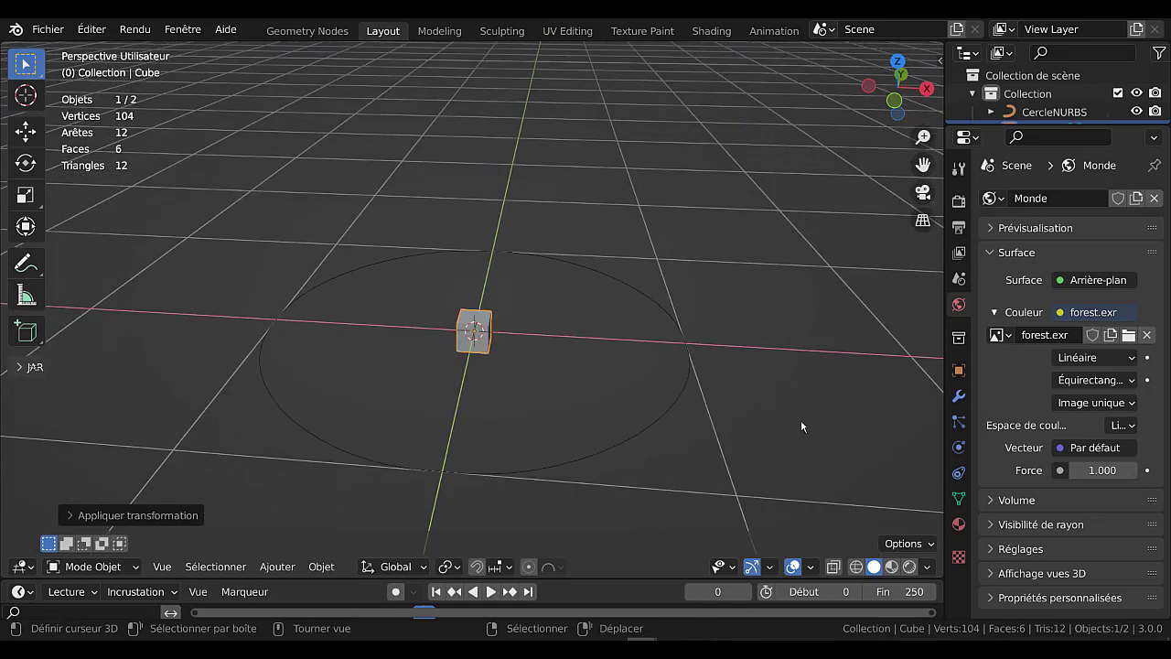
Widen the properties area and give the cube a Suivre chemin constraint with CercleNURBS as its target
{"action": "left_click_drag", "start_coordinate": [942, 387], "coordinate": [1004, 388]}
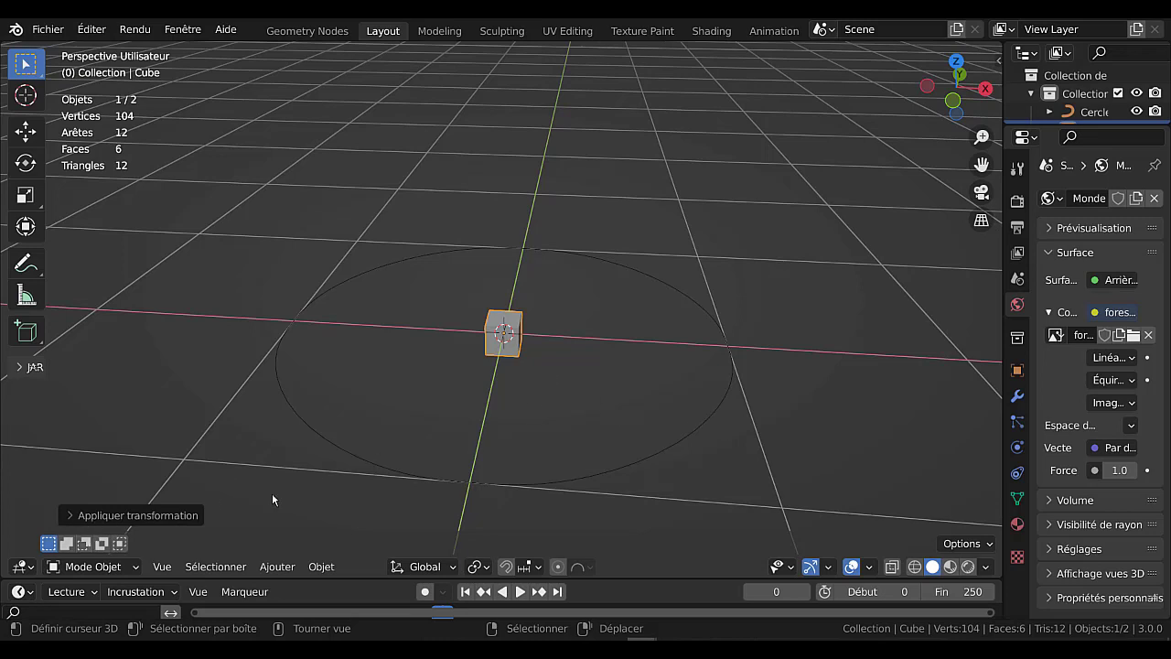
{"action": "left_click", "coordinate": [72, 567]}
{"action": "left_click_drag", "start_coordinate": [878, 329], "coordinate": [800, 331]}
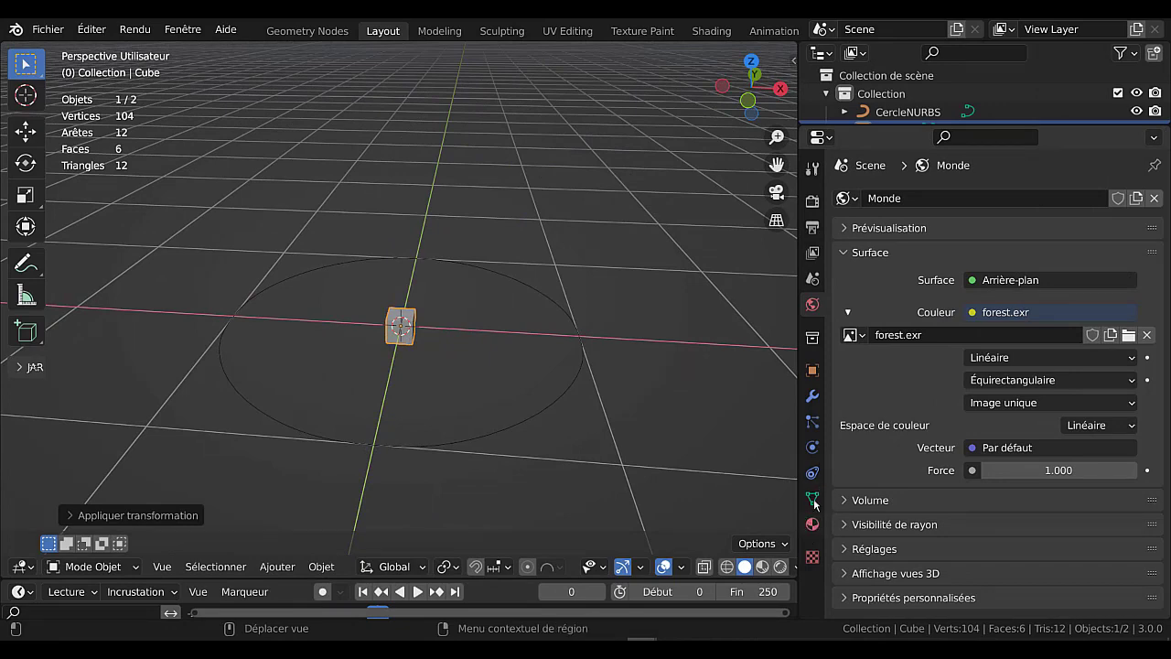
{"action": "left_click", "coordinate": [811, 473]}
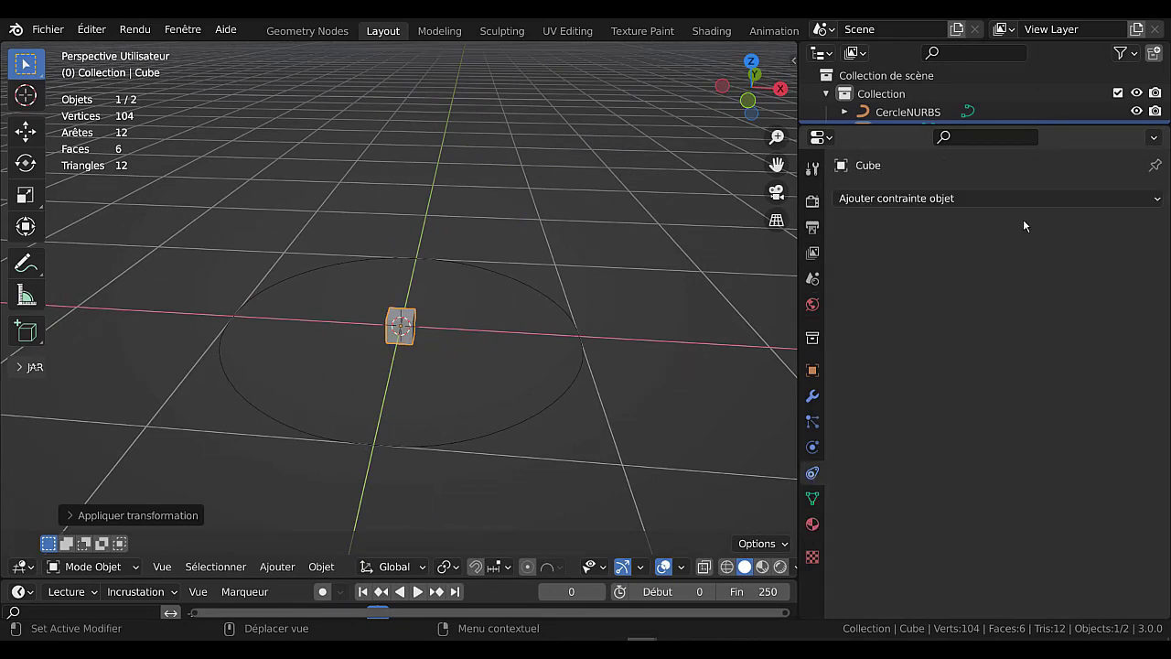
{"action": "left_click", "coordinate": [1010, 200]}
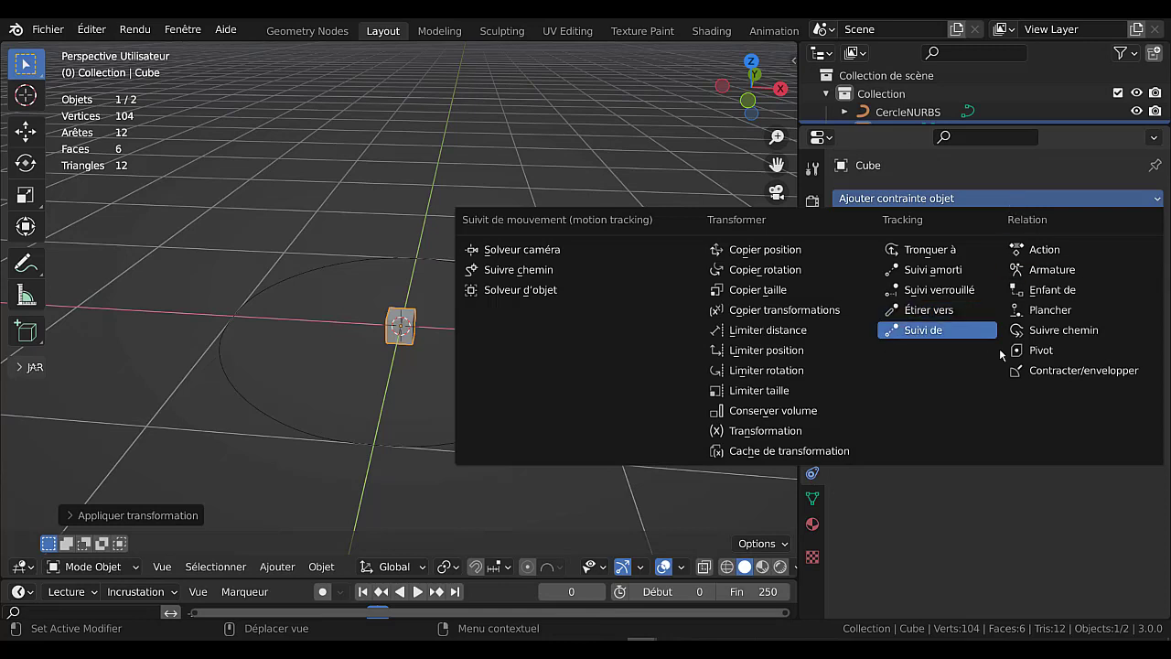
{"action": "left_click", "coordinate": [1064, 331]}
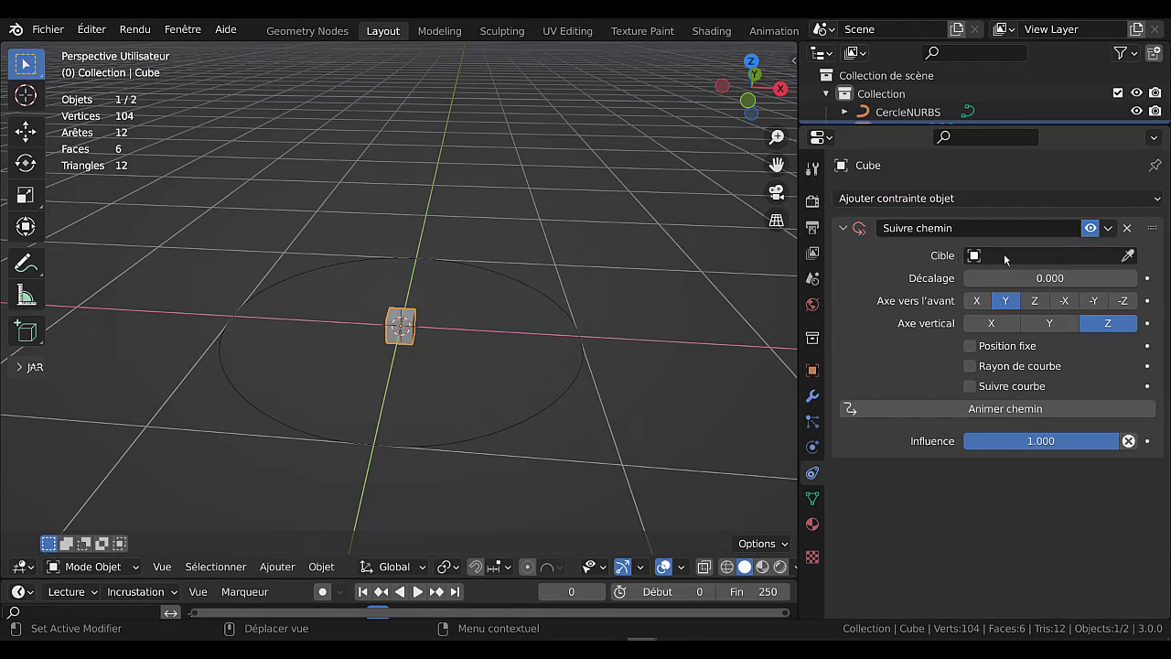
{"action": "left_click", "coordinate": [1040, 255]}
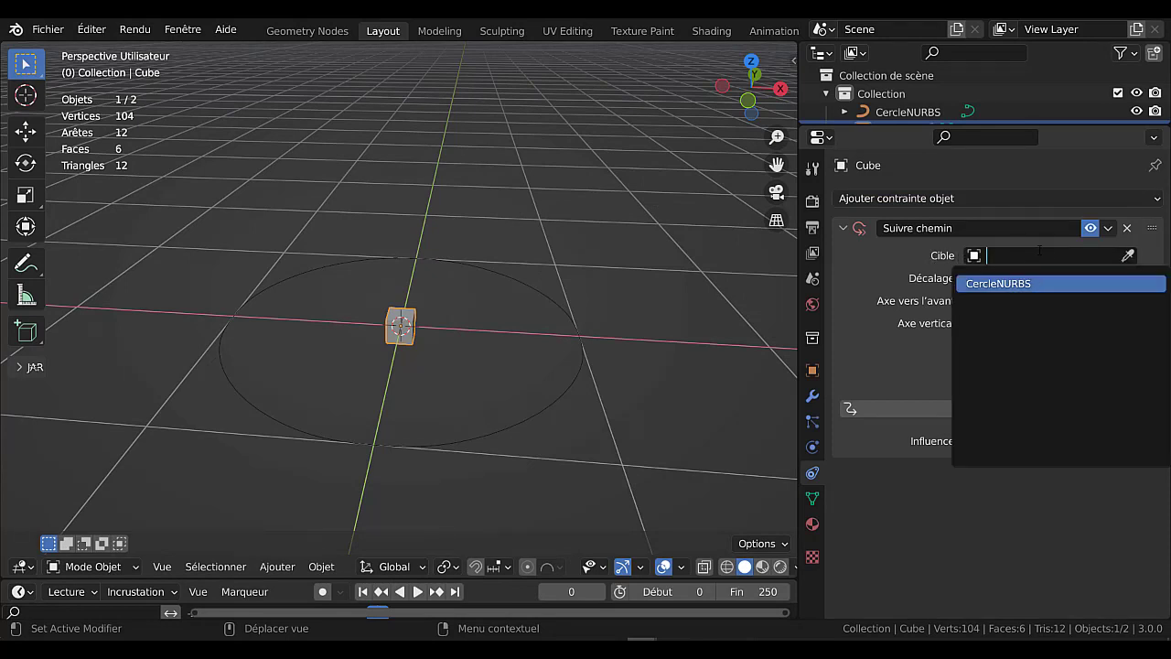
{"action": "left_click", "coordinate": [1028, 282]}
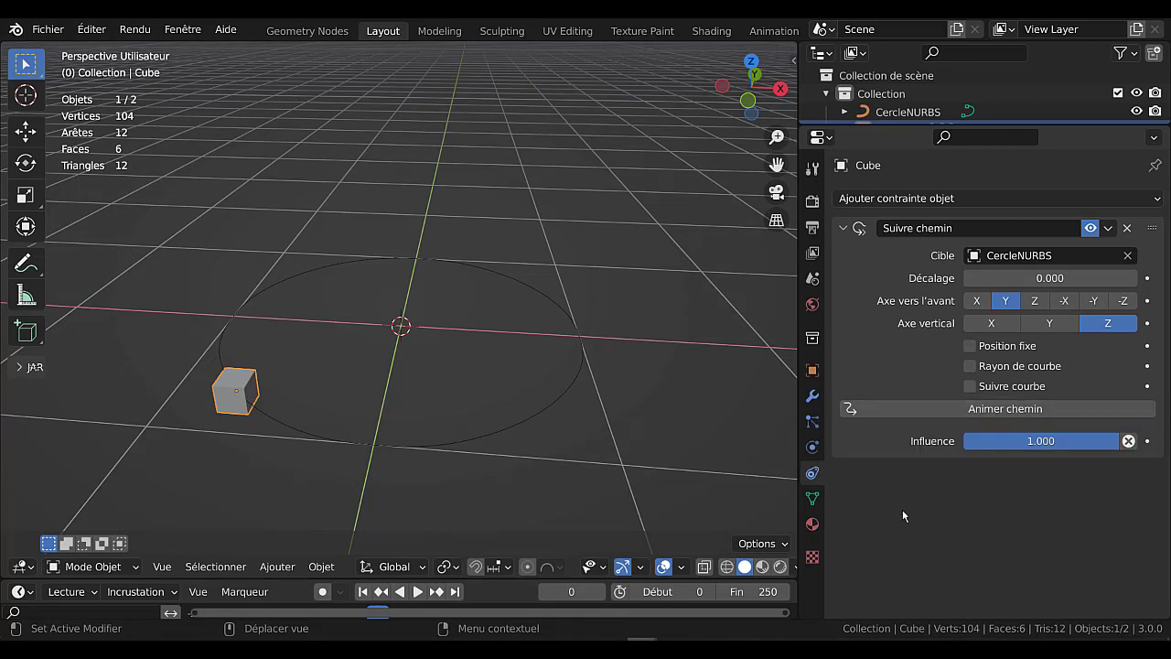
Play the cube's path animation and compare its motion with Suivre courbe on and off, leaving the option enabled
{"action": "left_click", "coordinate": [417, 592]}
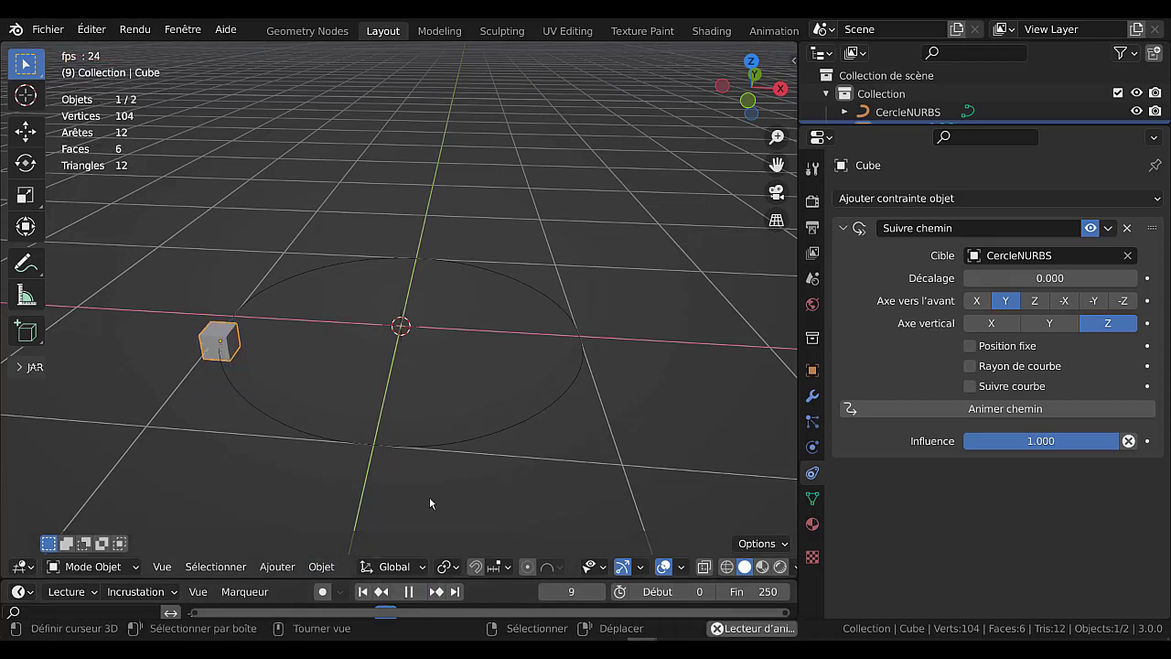
{"action": "scroll", "coordinate": [717, 456], "scroll_direction": "up", "scroll_amount": 2}
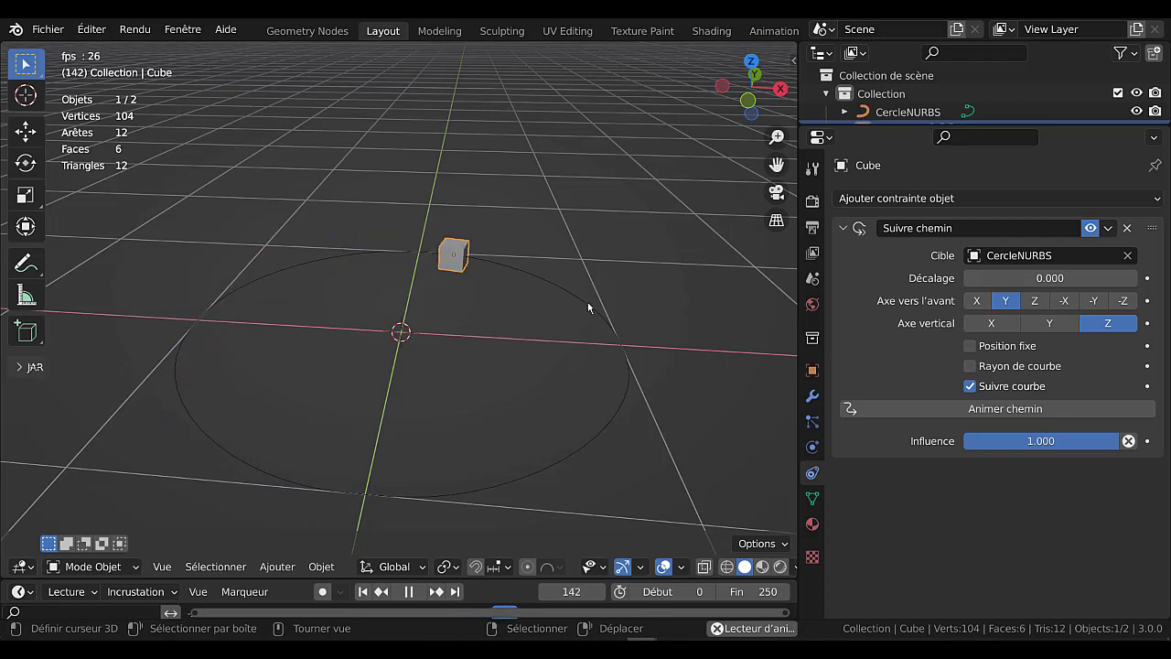
{"action": "left_click", "coordinate": [969, 386]}
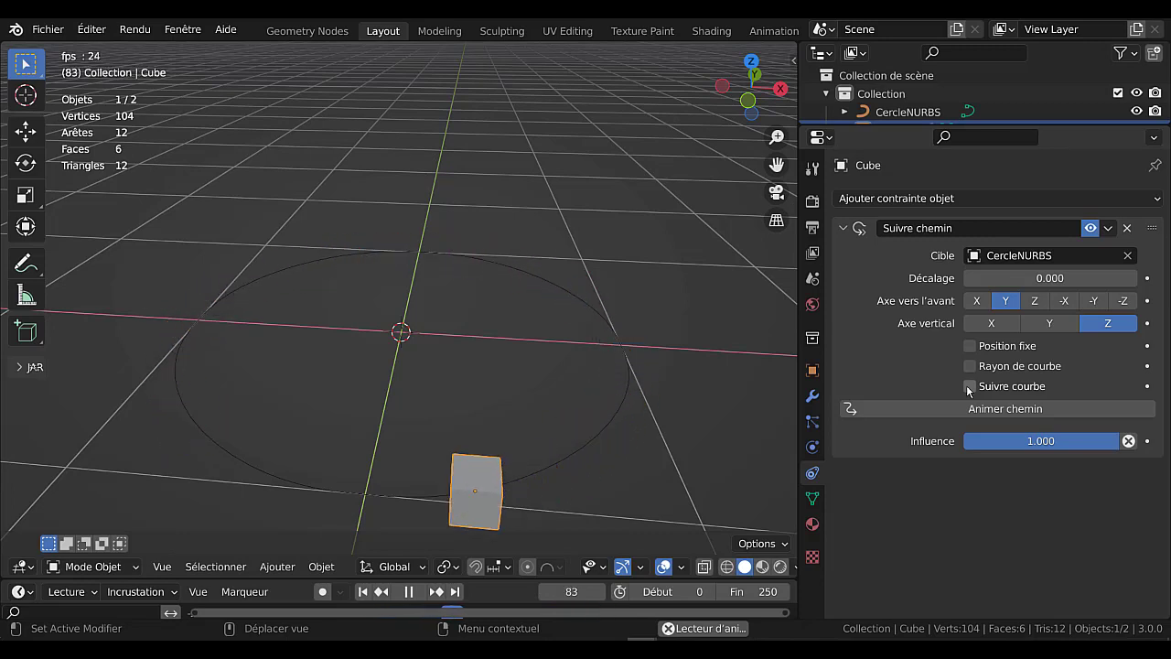
{"action": "left_click", "coordinate": [969, 386]}
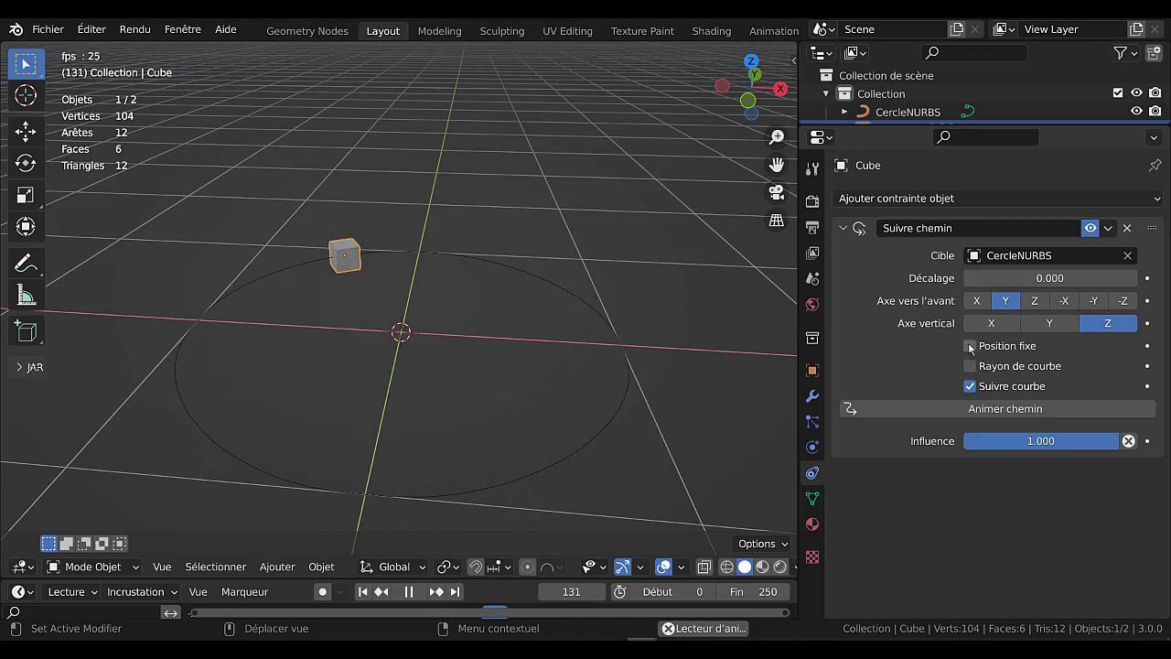
Try Position fixe, Rayon de courbe and Suivre courbe on the constraint during playback, then restore only Suivre courbe
{"action": "left_click", "coordinate": [970, 346]}
{"action": "left_click", "coordinate": [969, 346]}
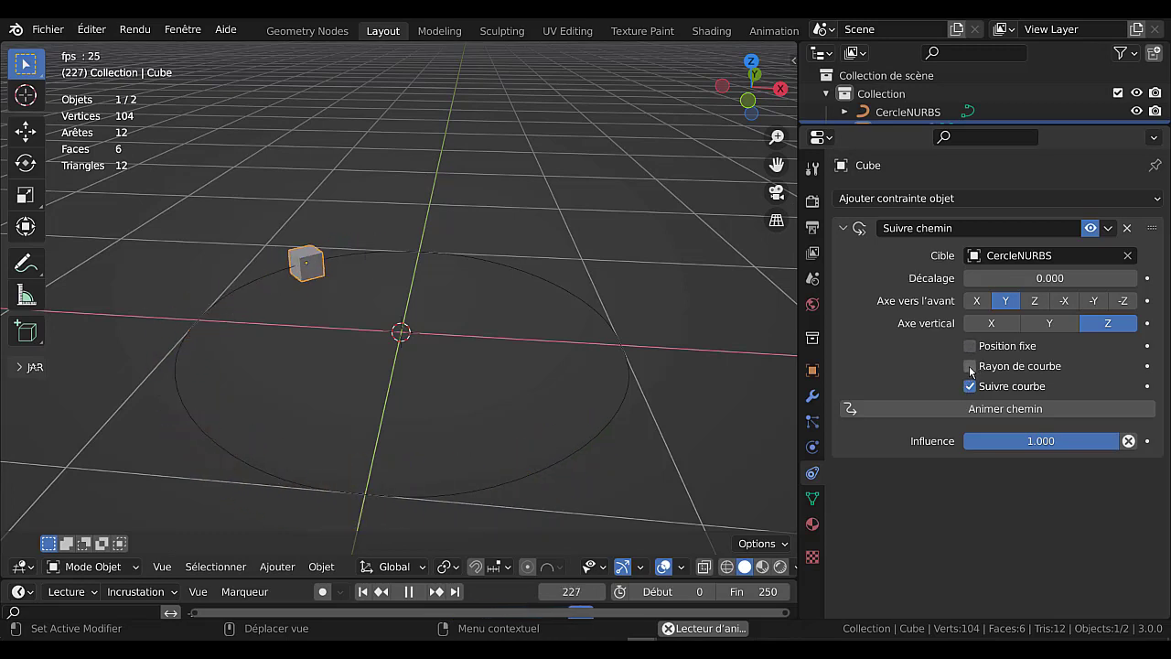
{"action": "left_click", "coordinate": [970, 366]}
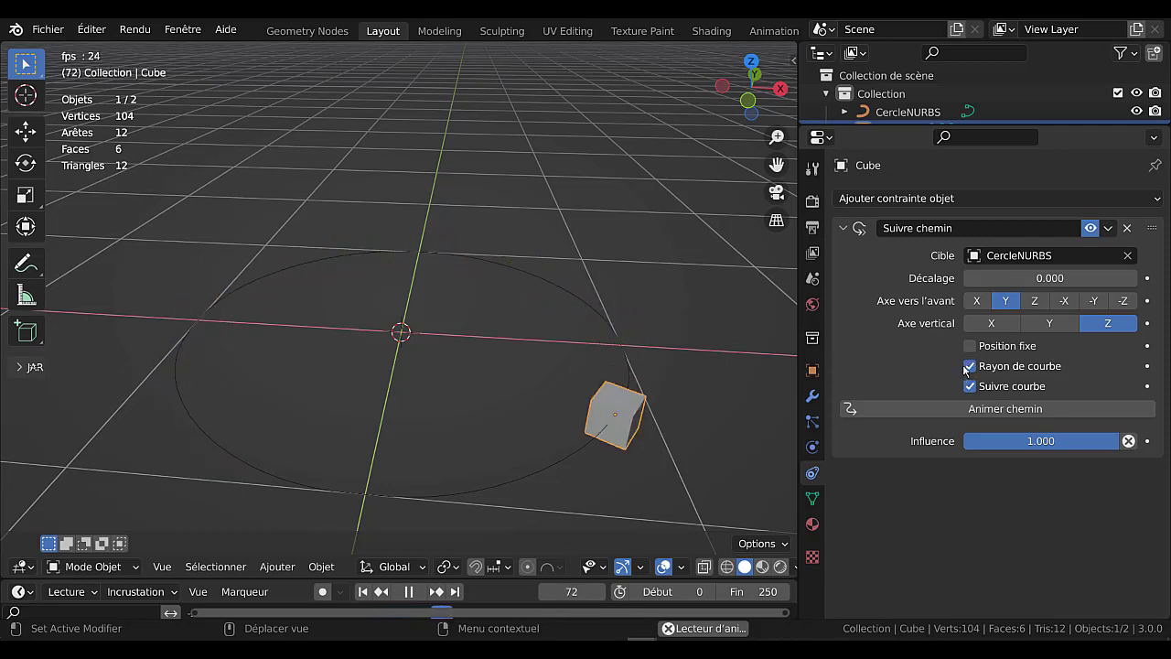
{"action": "left_click", "coordinate": [970, 386]}
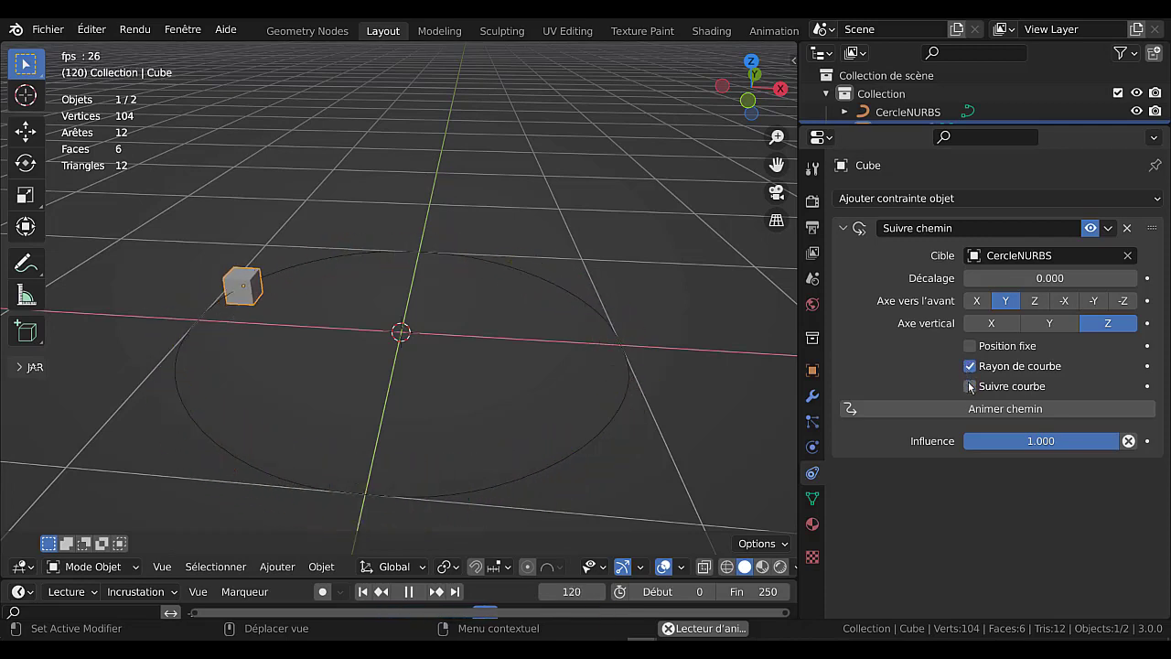
{"action": "left_click", "coordinate": [970, 386]}
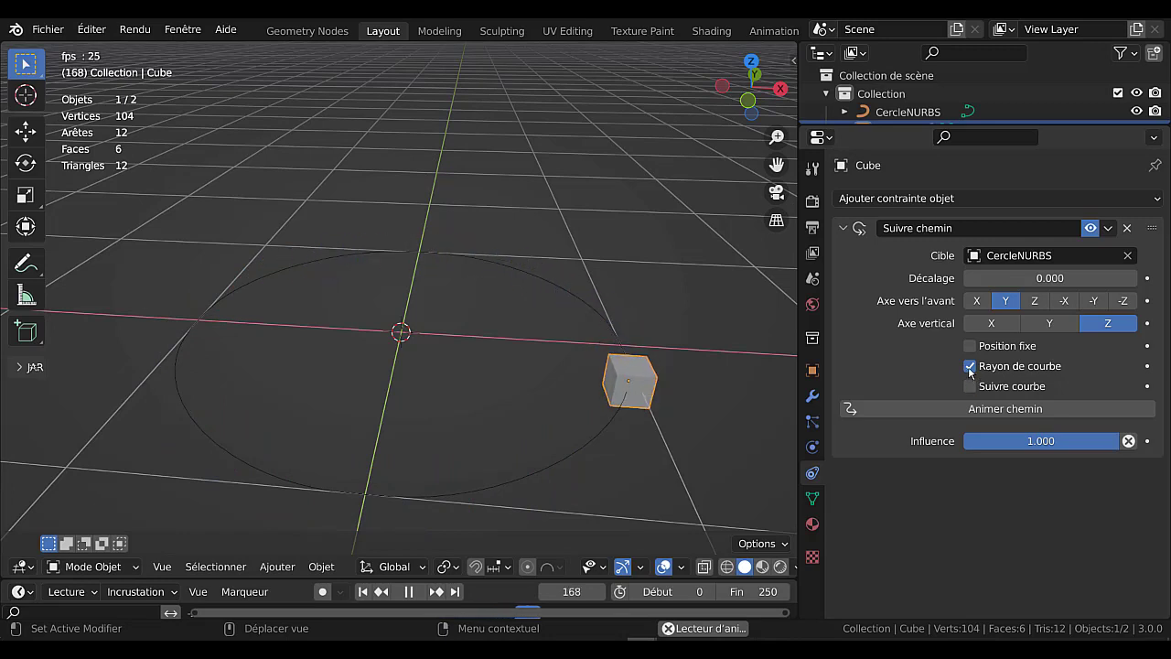
{"action": "left_click", "coordinate": [970, 366]}
{"action": "left_click", "coordinate": [969, 385]}
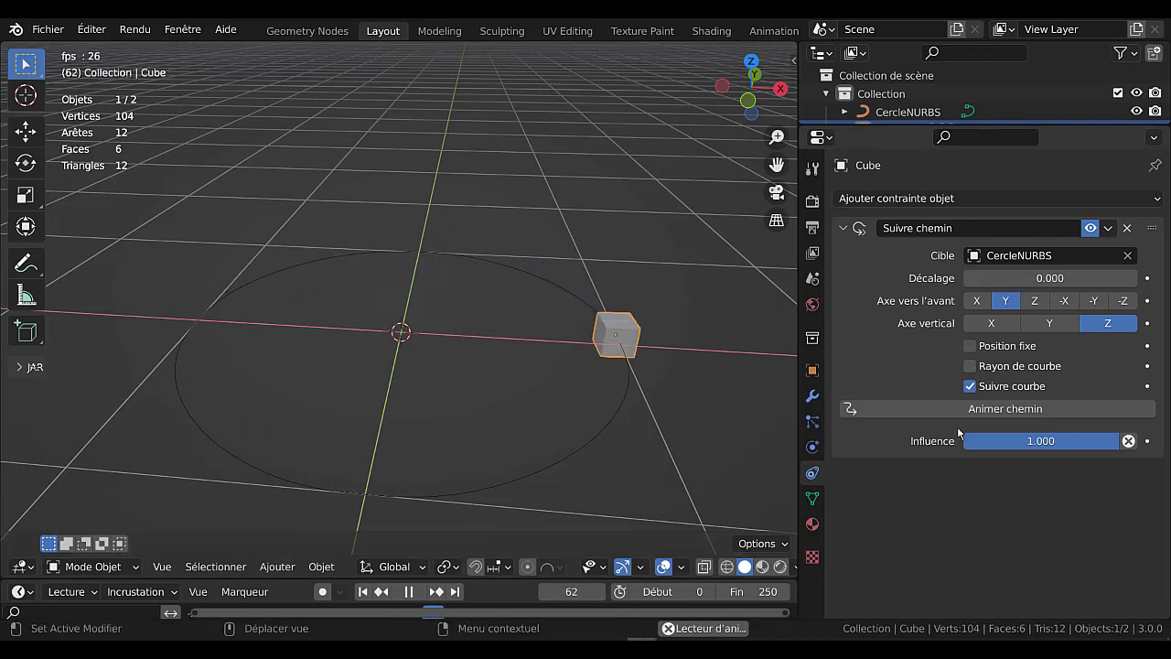
Open the NURBS circle in Edit Mode and view its normals from a lower angle
{"action": "left_click", "coordinate": [588, 440]}
{"action": "key", "text": "Tab"}
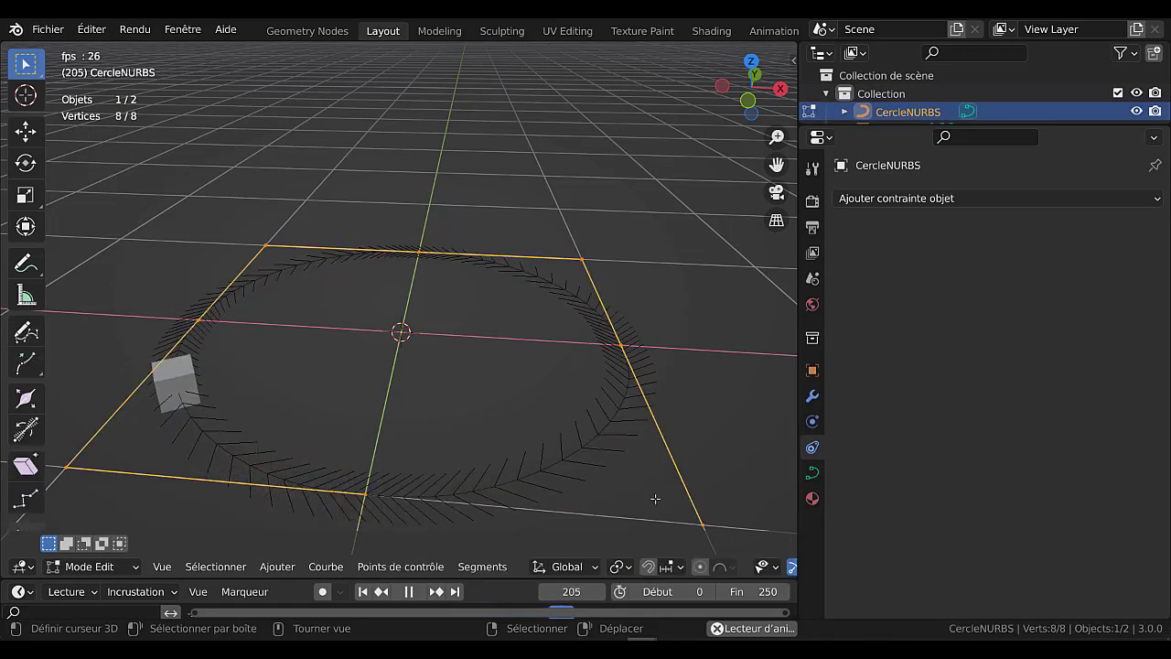
{"action": "middle_click_drag", "start_coordinate": [654, 491], "coordinate": [595, 453]}
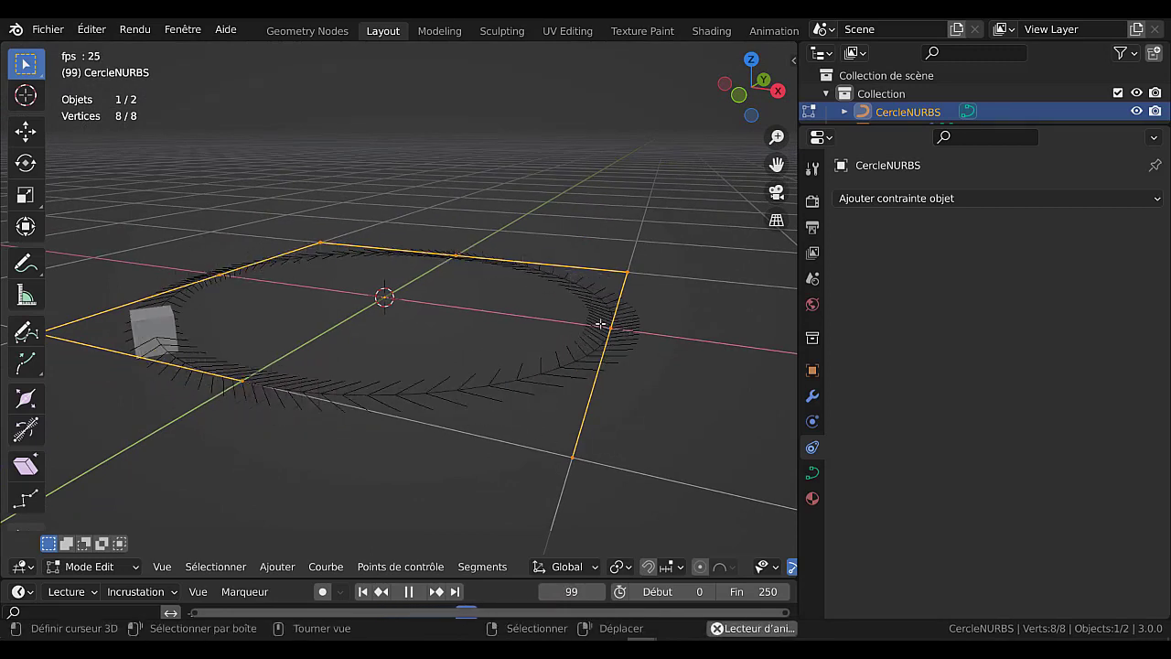
Slightly tilt the circle's corner control point on the positive X and Y side with the Incliner tool
{"action": "left_click", "coordinate": [23, 430]}
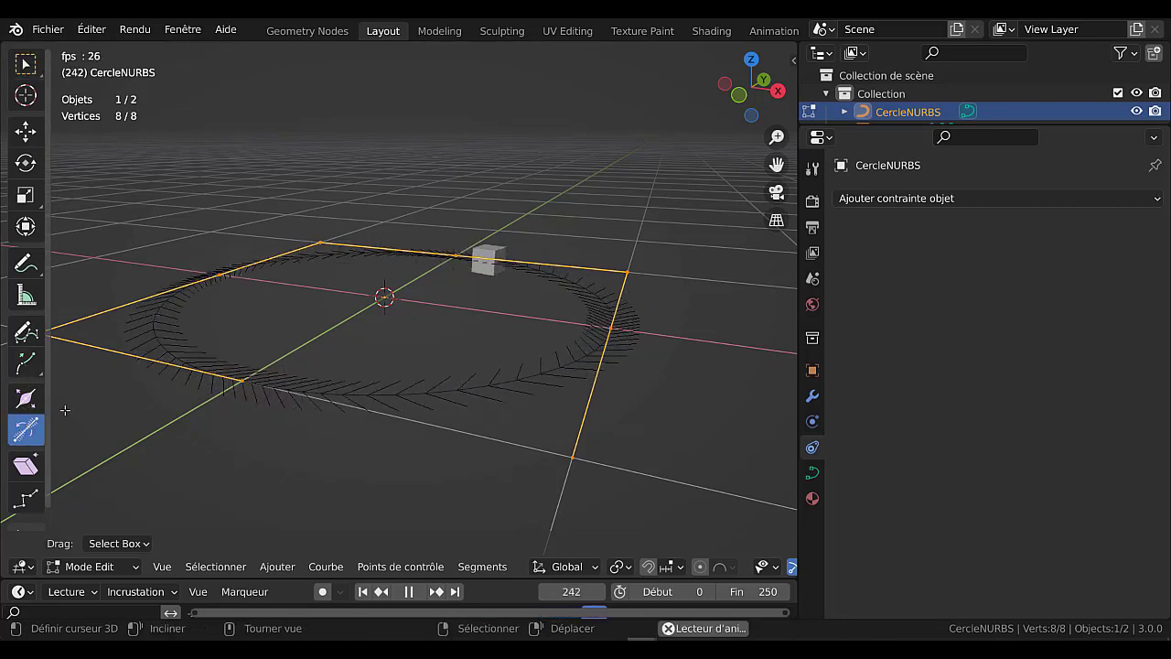
{"action": "left_click", "coordinate": [628, 271]}
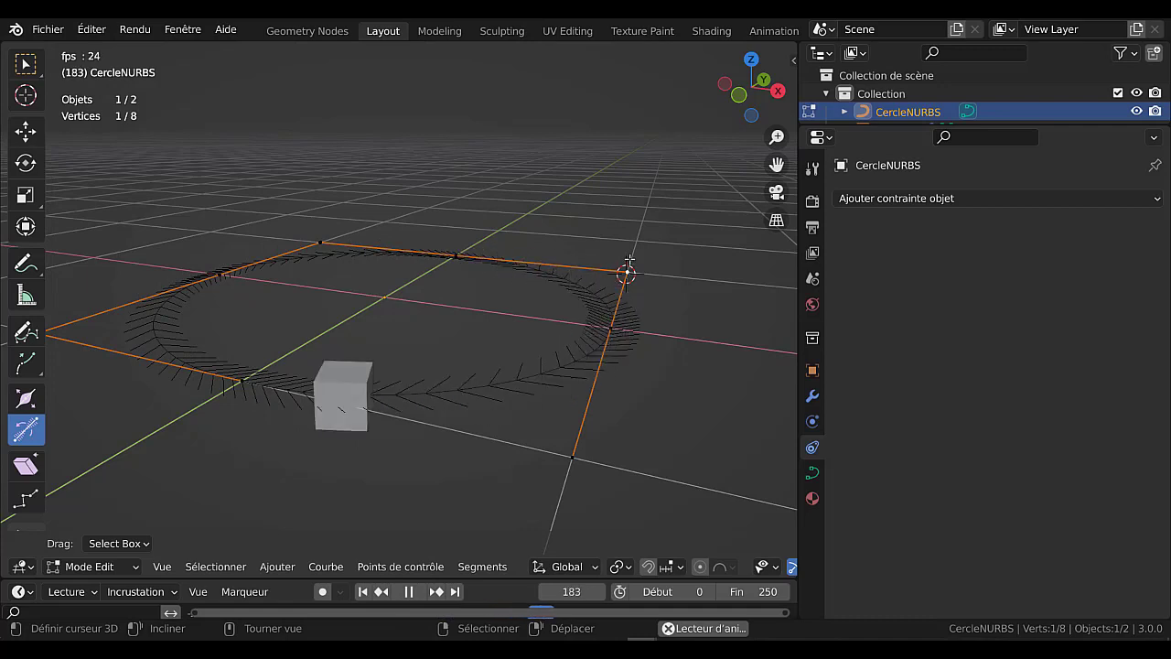
{"action": "left_click", "coordinate": [26, 399]}
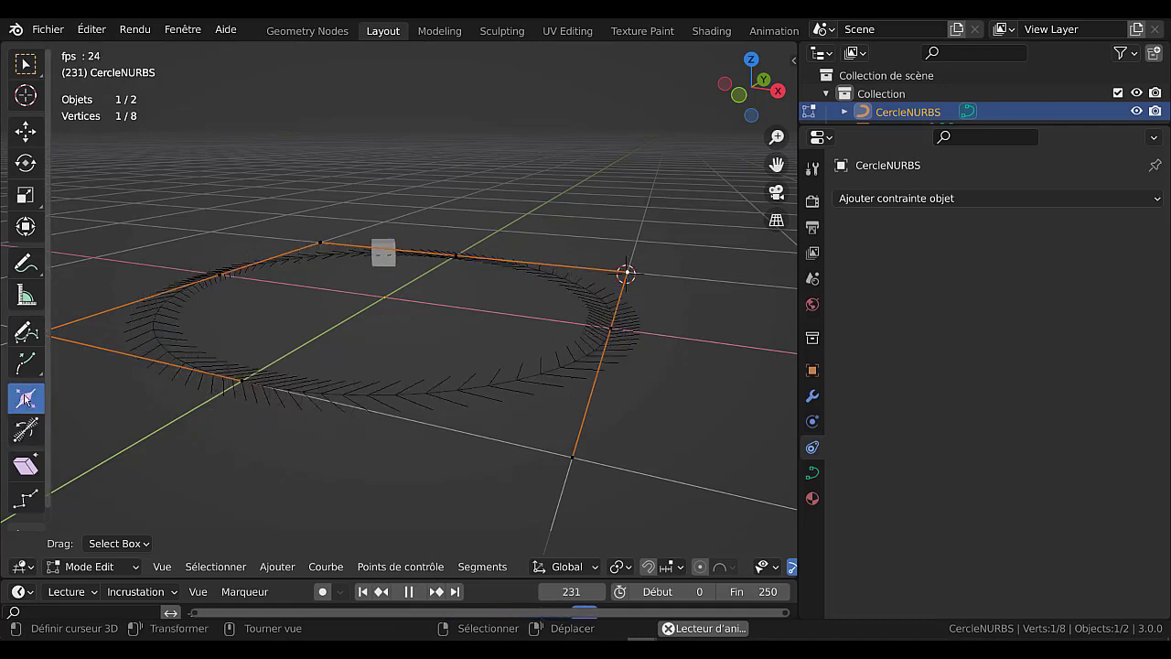
{"action": "left_click", "coordinate": [26, 429]}
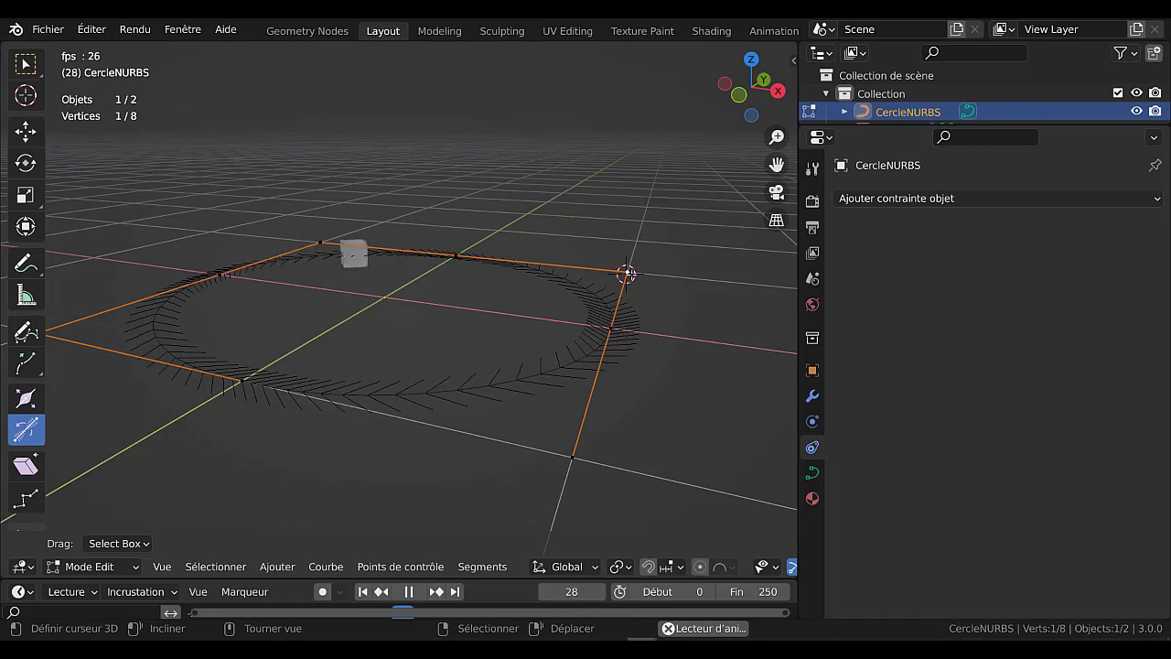
{"action": "left_click_drag", "start_coordinate": [626, 273], "coordinate": [629, 282]}
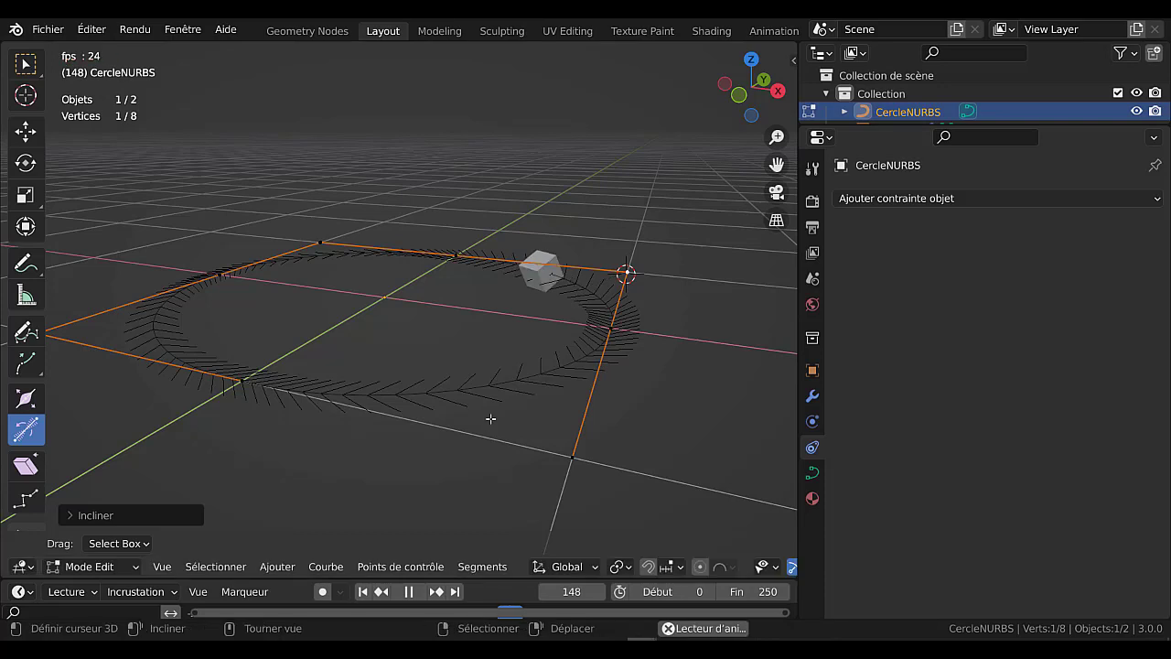
Pause playback, tilt the same corner control point by about 363°, and replay the animation
{"action": "left_click", "coordinate": [409, 592]}
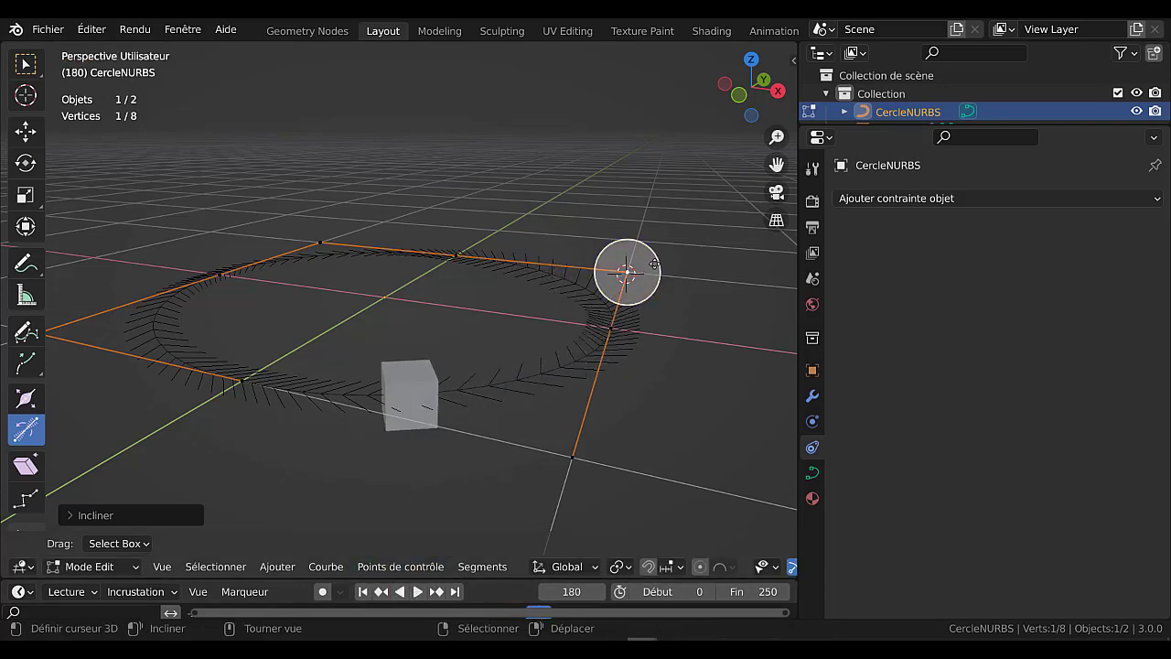
{"action": "left_click_drag", "start_coordinate": [654, 265], "coordinate": [631, 315]}
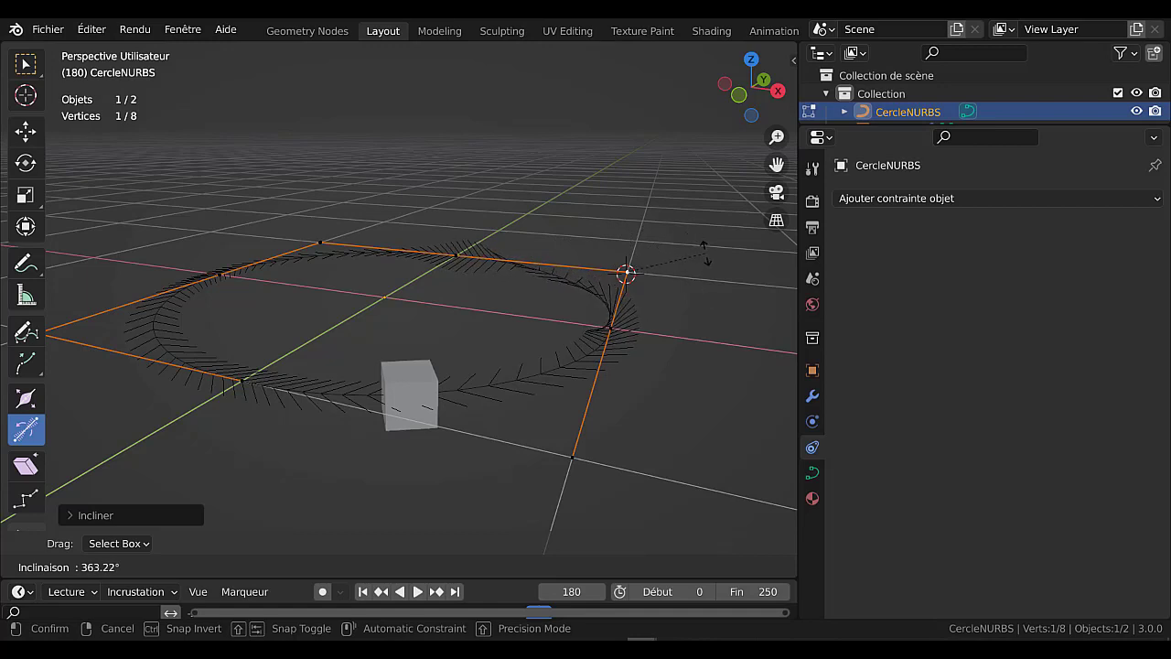
{"action": "left_click_drag", "start_coordinate": [704, 256], "coordinate": [704, 257]}
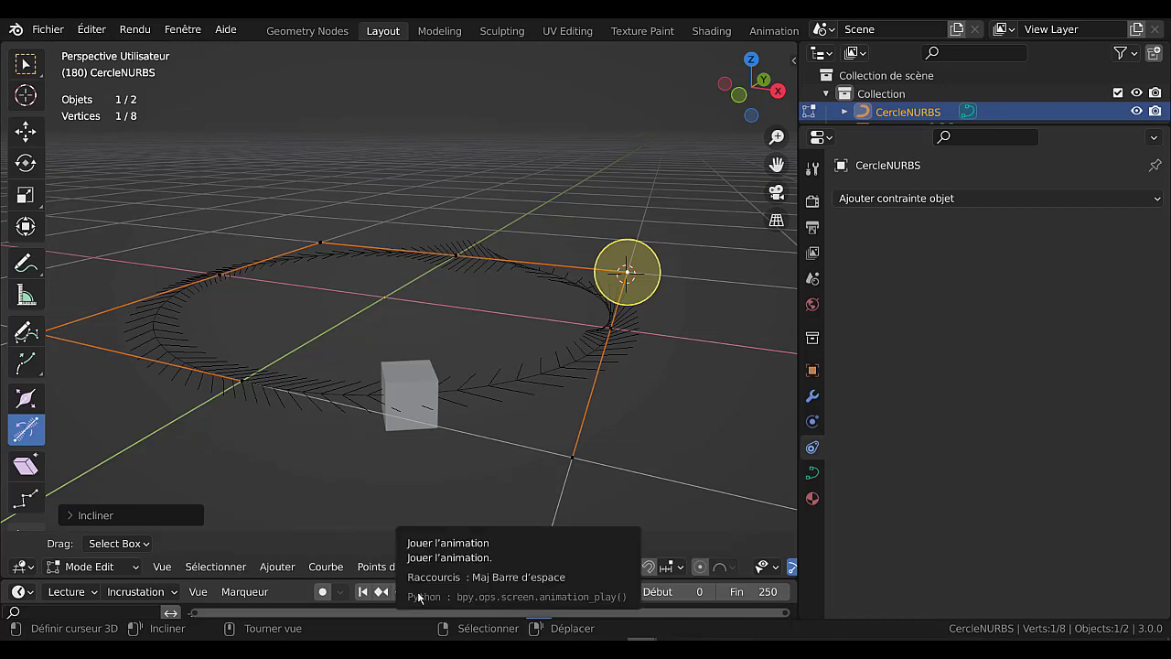
{"action": "left_click", "coordinate": [417, 594]}
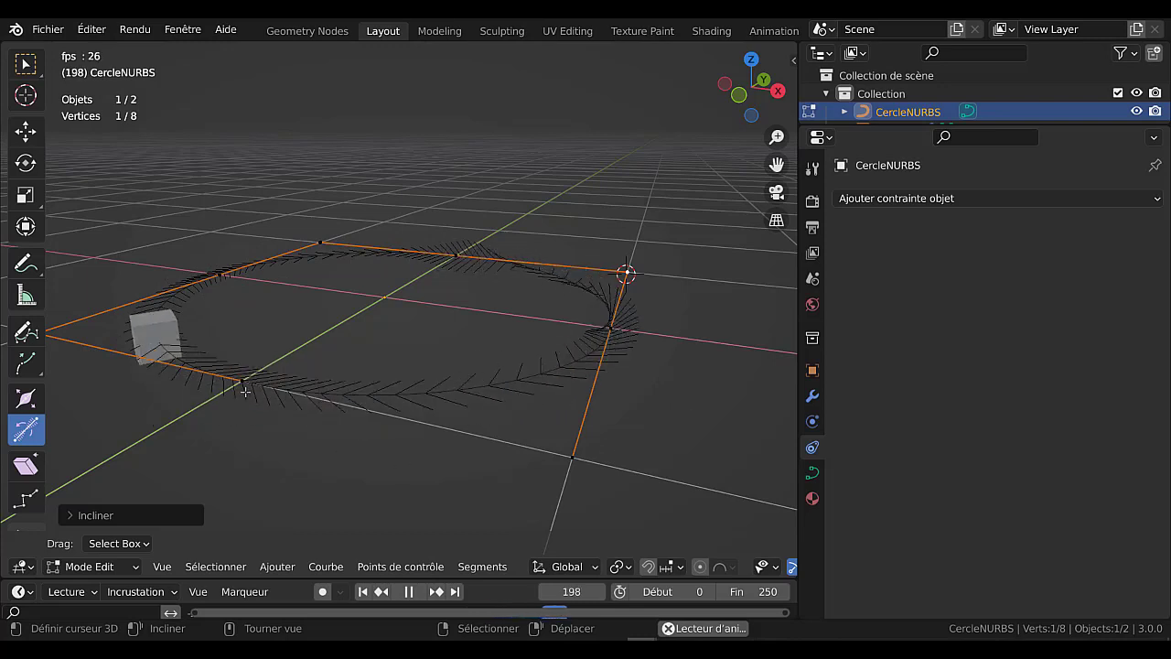
Pause playback, tilt the control point on the negative X axis, and replay the animation in a resized viewport
{"action": "key", "text": "space"}
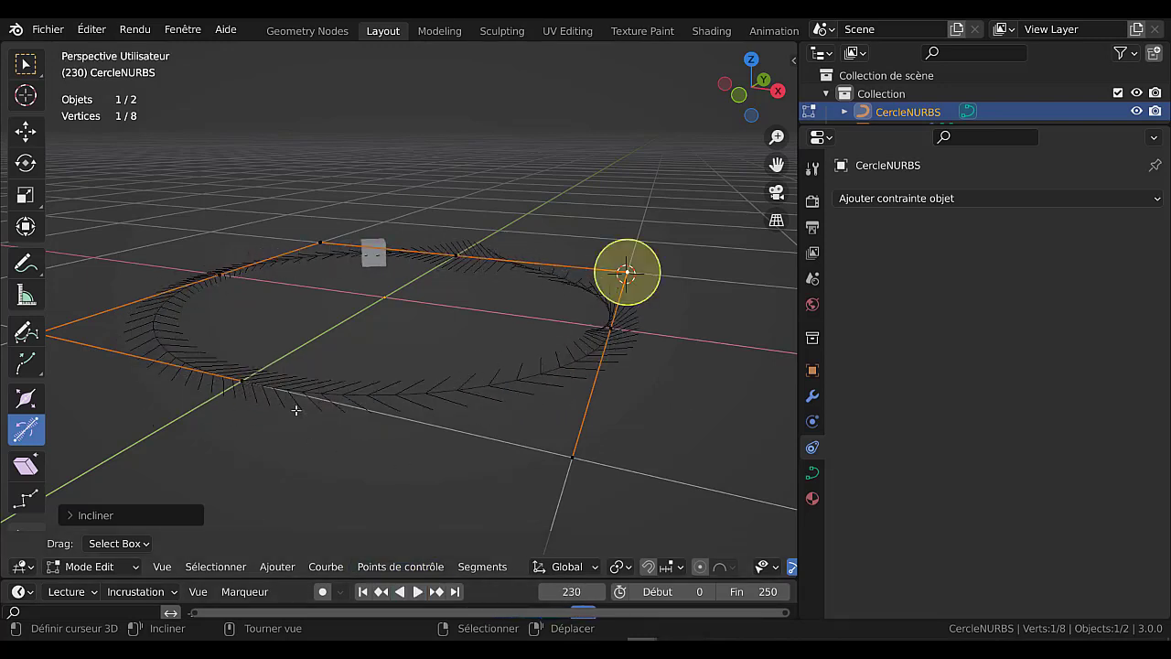
{"action": "right_click", "coordinate": [223, 276]}
{"action": "left_click_drag", "start_coordinate": [247, 272], "coordinate": [106, 426]}
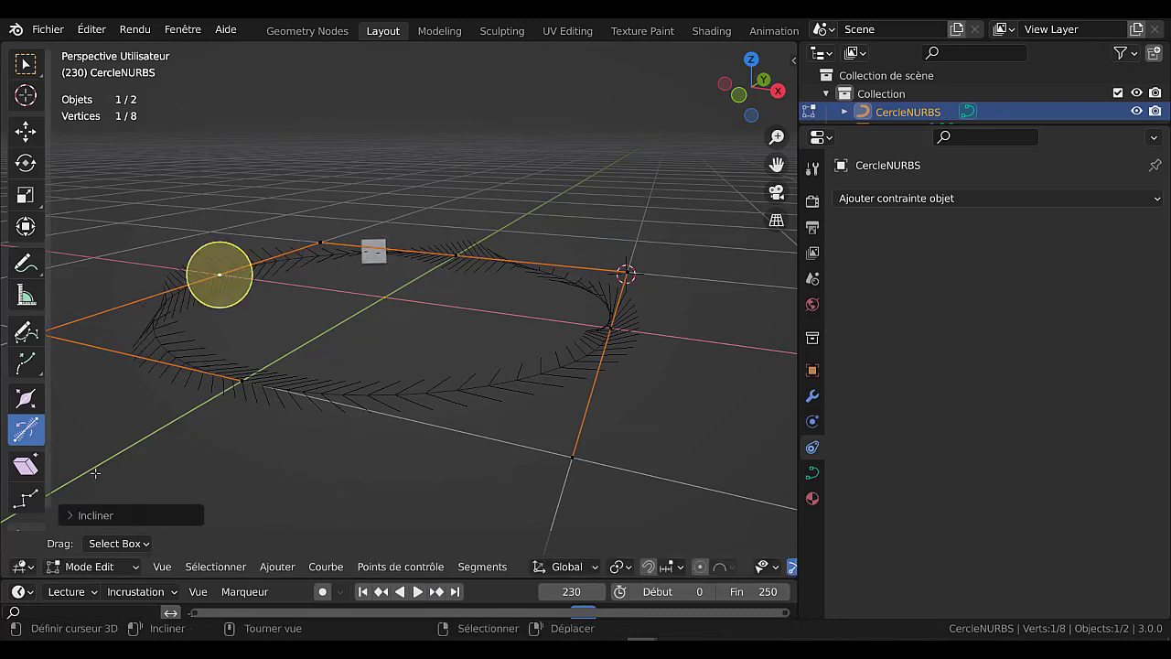
{"action": "left_click", "coordinate": [419, 592]}
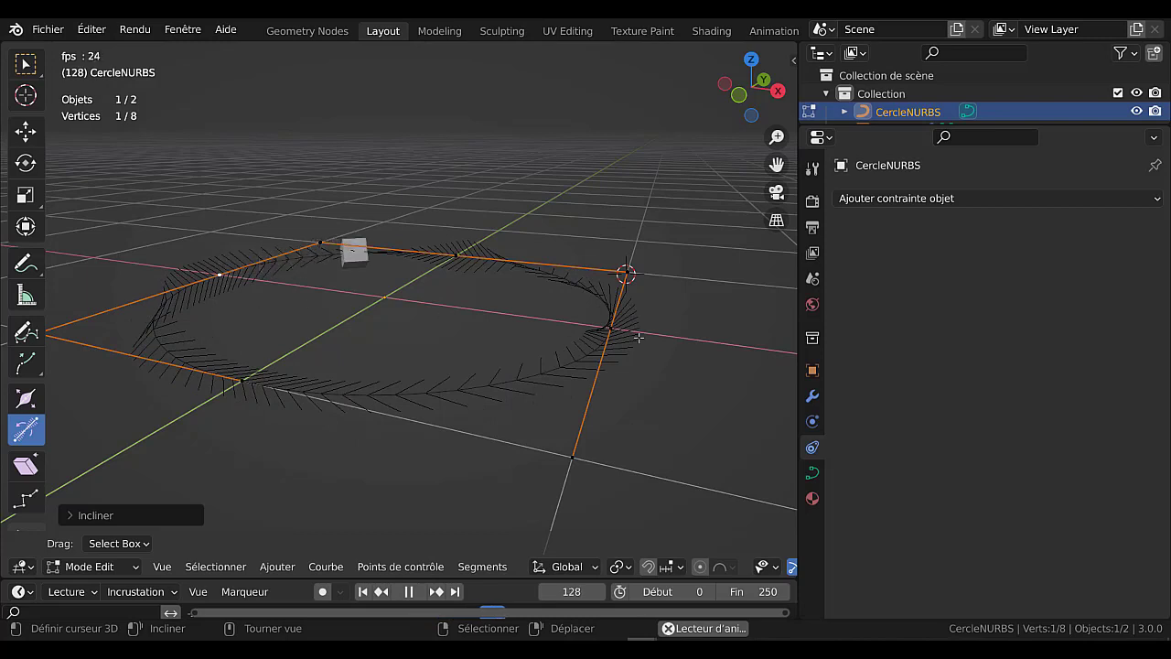
{"action": "left_click_drag", "start_coordinate": [798, 357], "coordinate": [944, 357]}
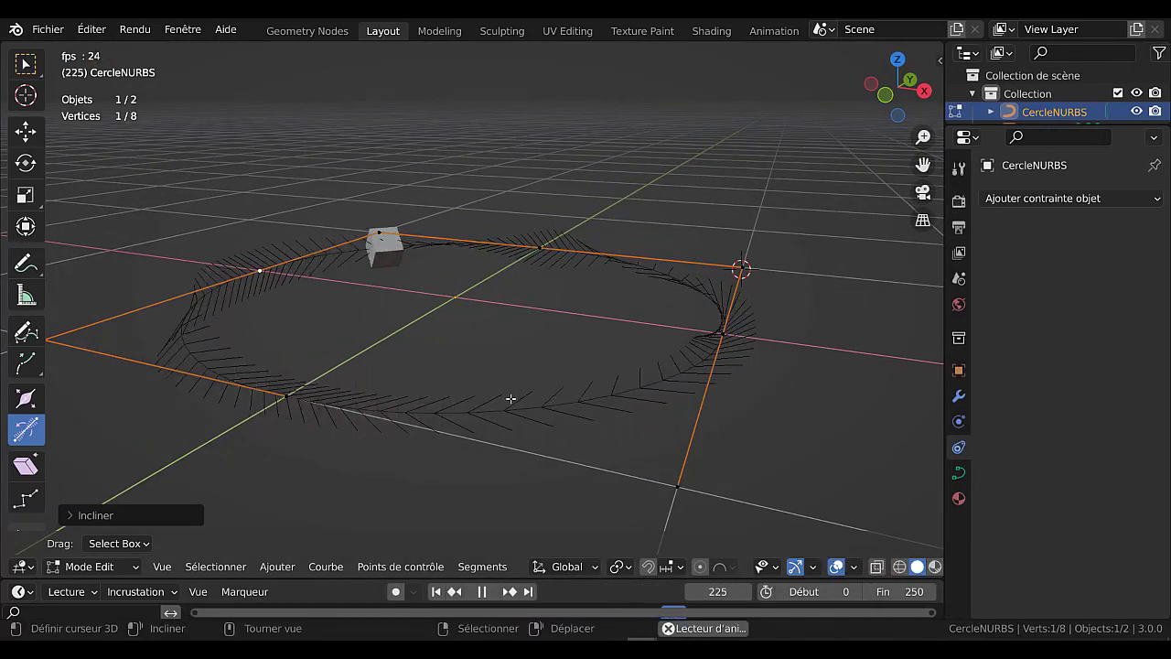
{"action": "left_click_drag", "start_coordinate": [943, 358], "coordinate": [853, 367]}
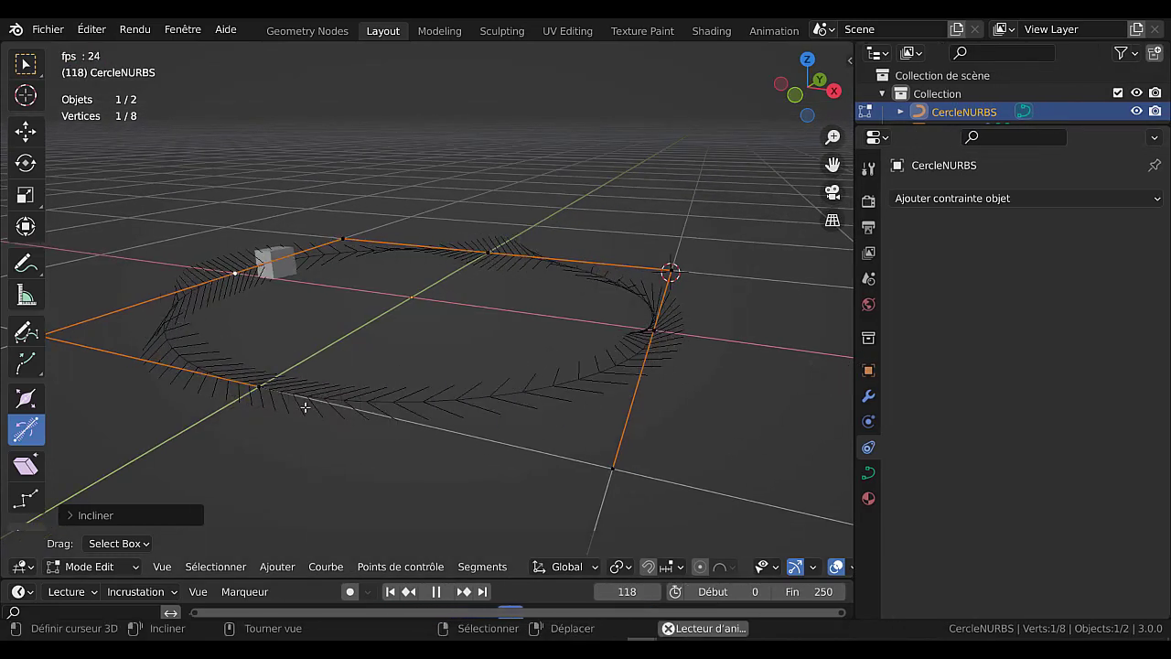
Enlarge the timeline area and set the curve's Chemin d'animation length to 300 frames
{"action": "left_click", "coordinate": [868, 474]}
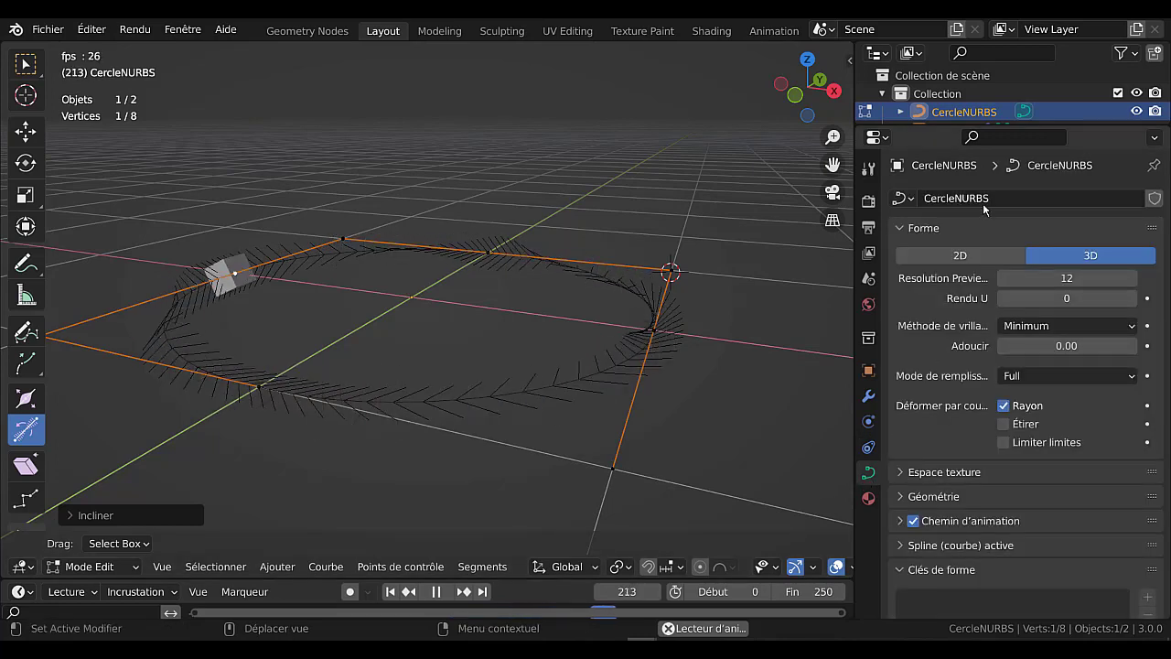
{"action": "scroll", "coordinate": [902, 476], "scroll_direction": "down", "scroll_amount": 3}
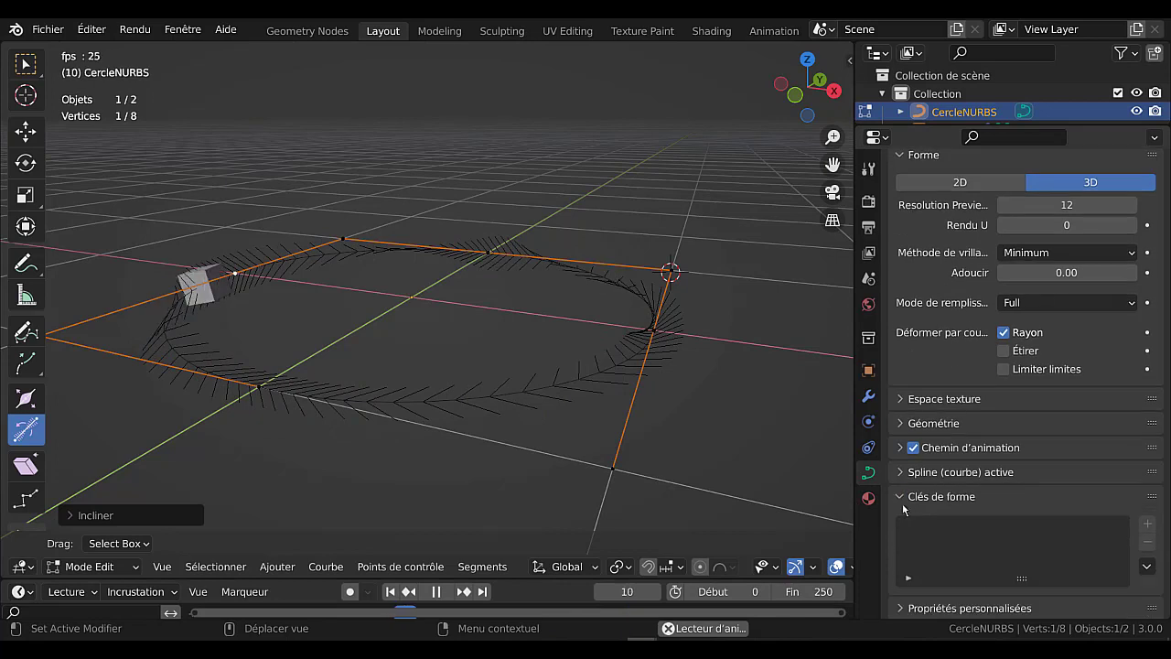
{"action": "left_click", "coordinate": [900, 449]}
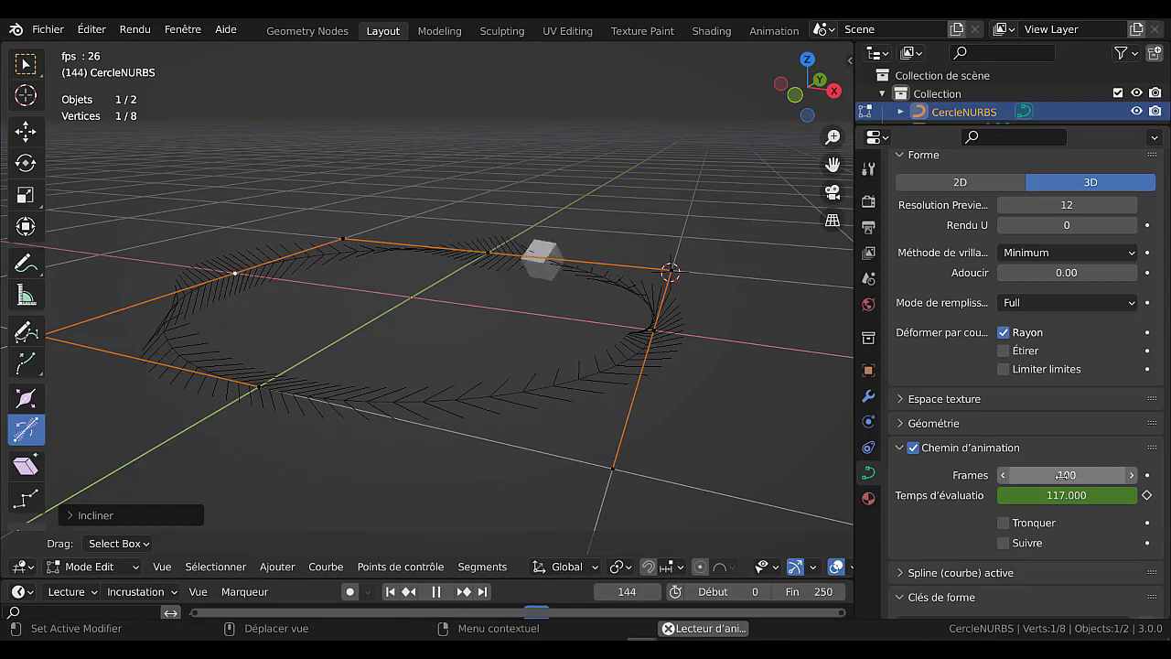
{"action": "left_click_drag", "start_coordinate": [583, 554], "coordinate": [583, 376]}
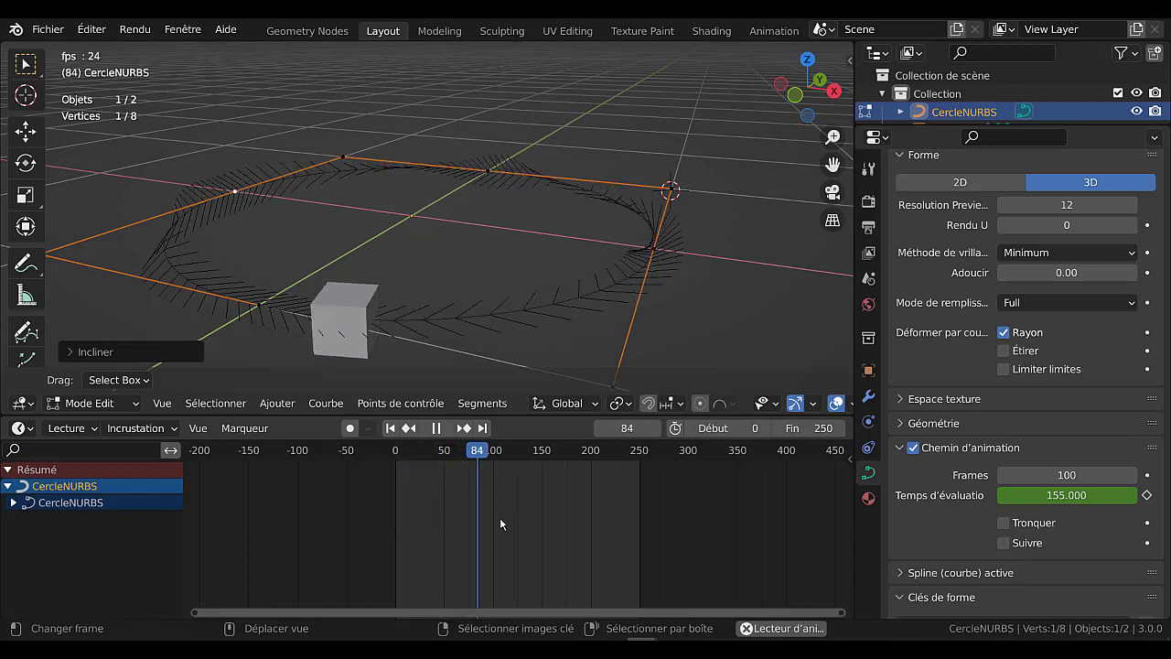
{"action": "left_click", "coordinate": [1052, 474]}
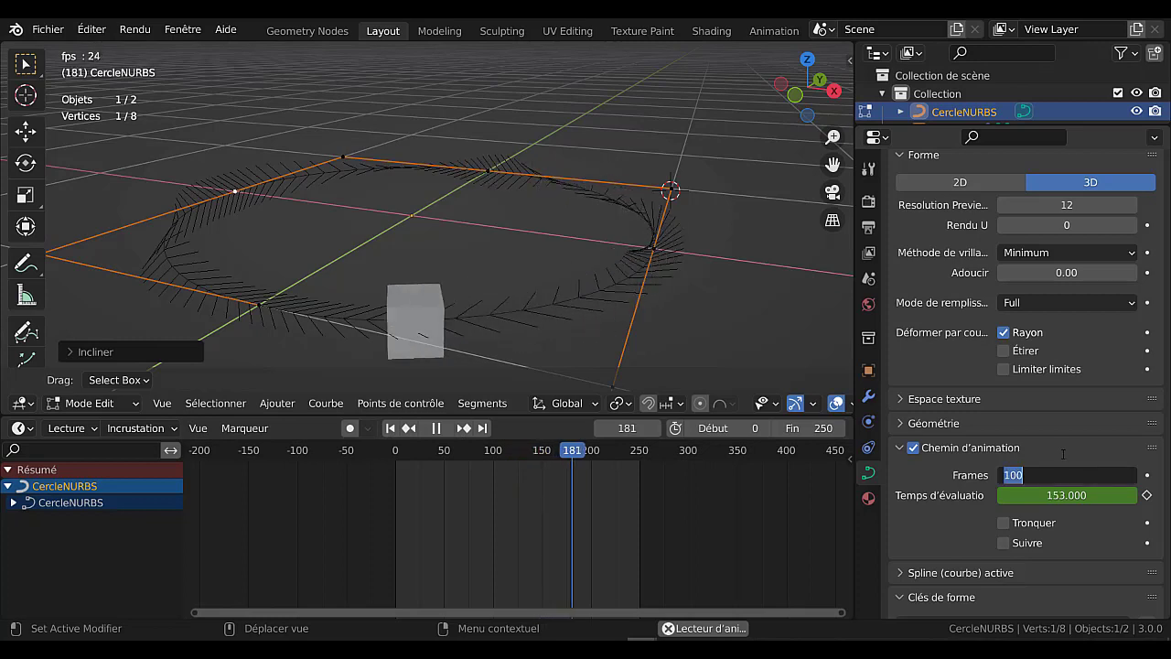
{"action": "type", "text": "300"}
{"action": "key", "text": "Return"}
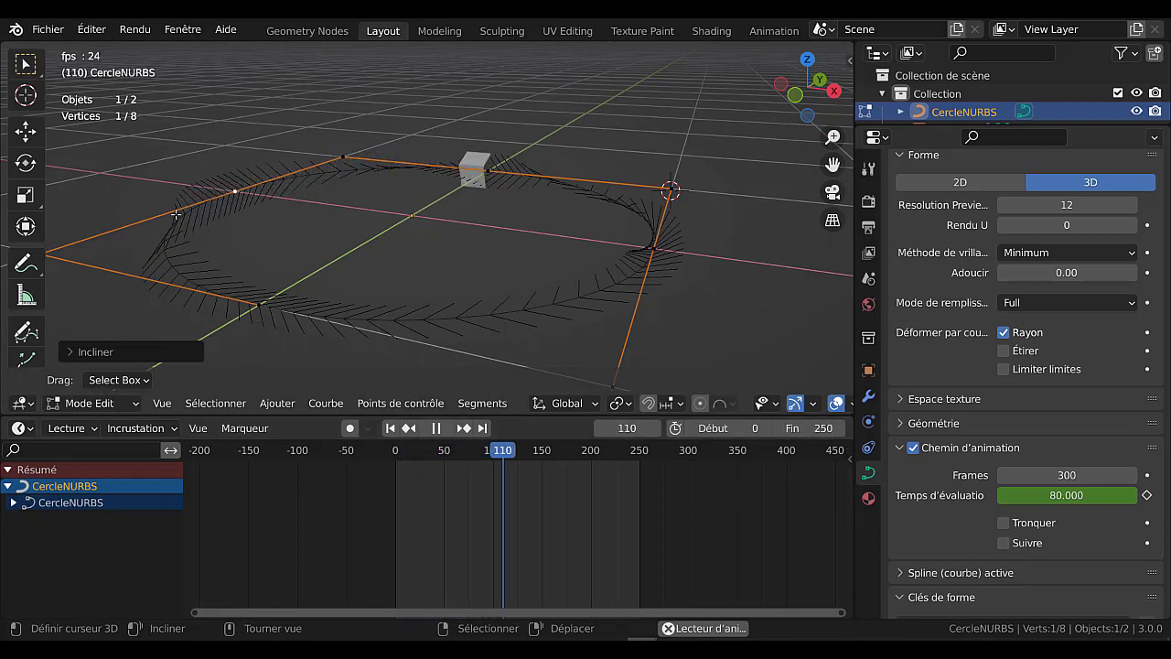
Set the scene's end frame to 300
{"action": "left_click", "coordinate": [809, 428]}
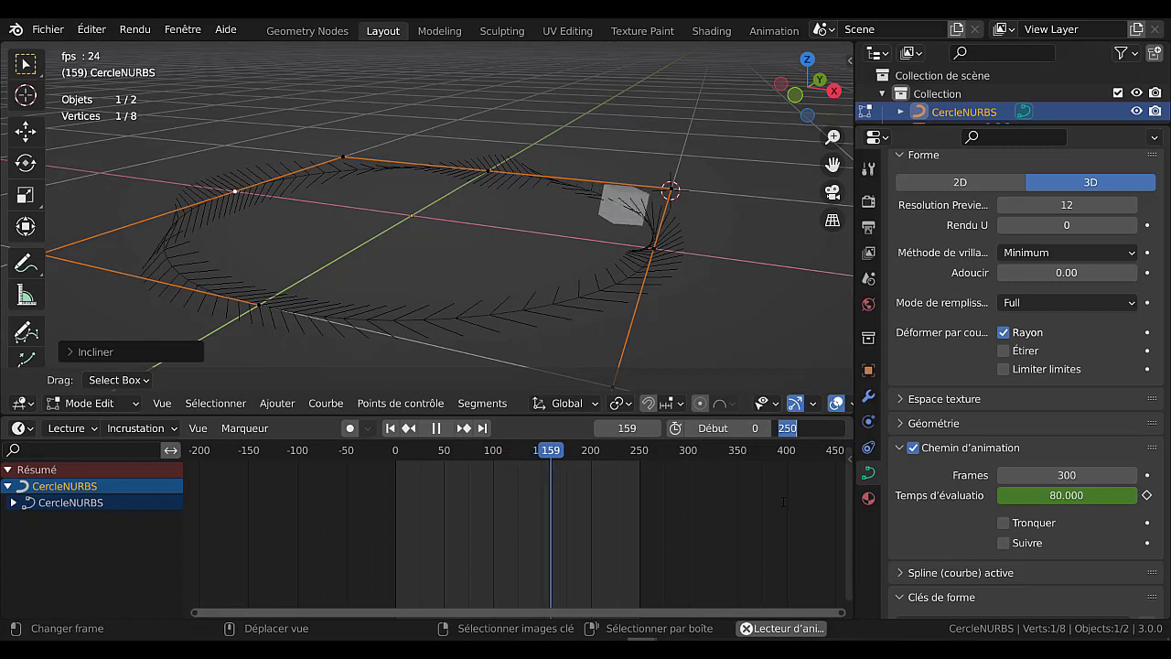
{"action": "type", "text": "300"}
{"action": "key", "text": "Return"}
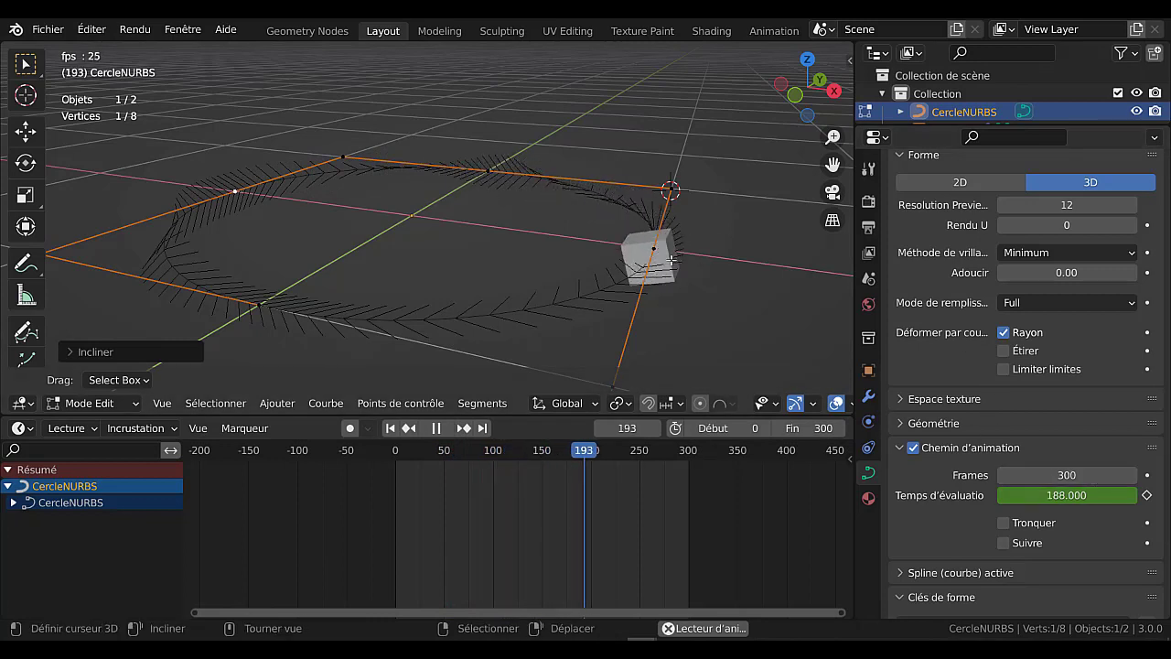
Lower the curve's control point on the positive X axis and raise the corner control point on the negative X, positive Y side
{"action": "middle_click_drag", "start_coordinate": [676, 291], "coordinate": [664, 220]}
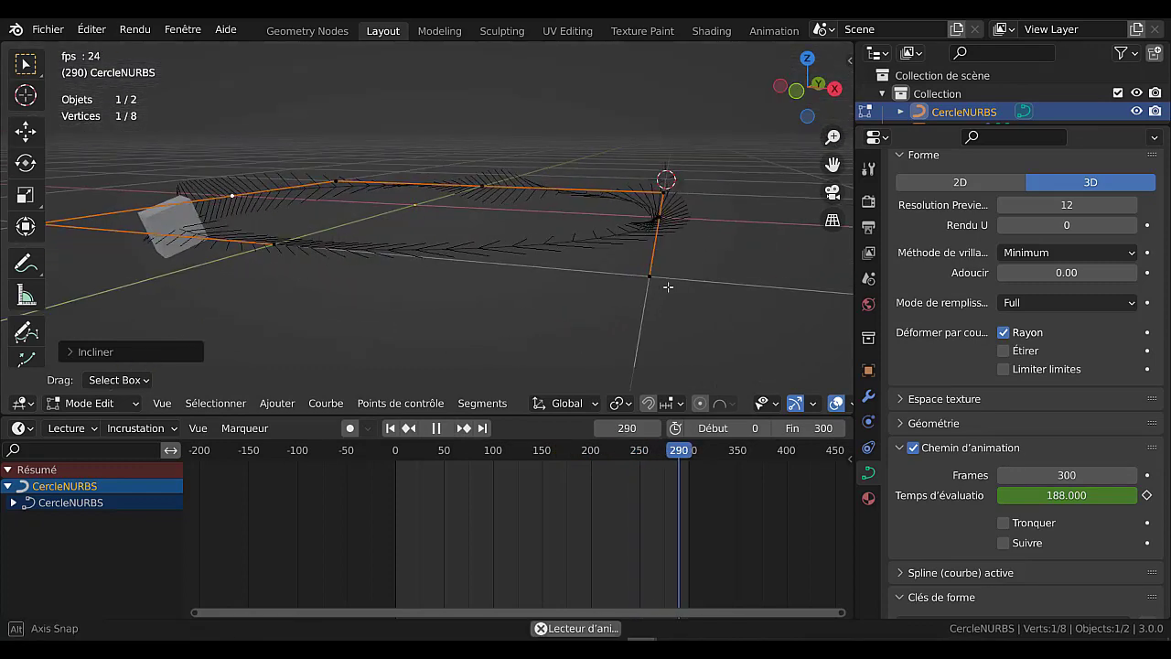
{"action": "key", "text": "g"}
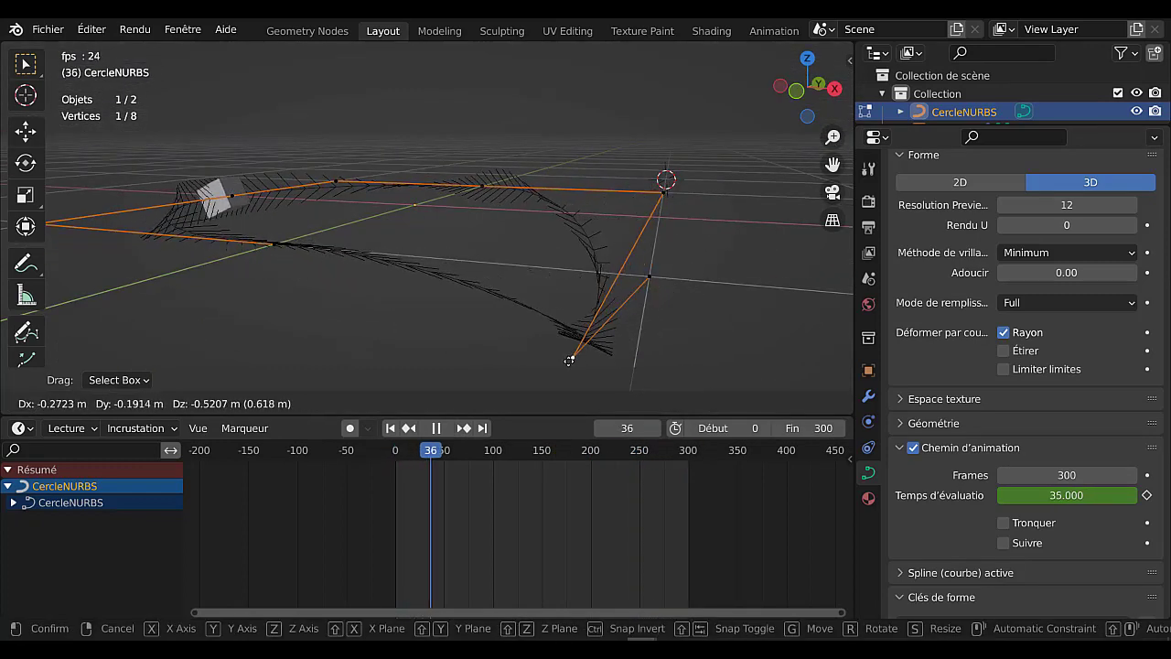
{"action": "left_click", "coordinate": [567, 392]}
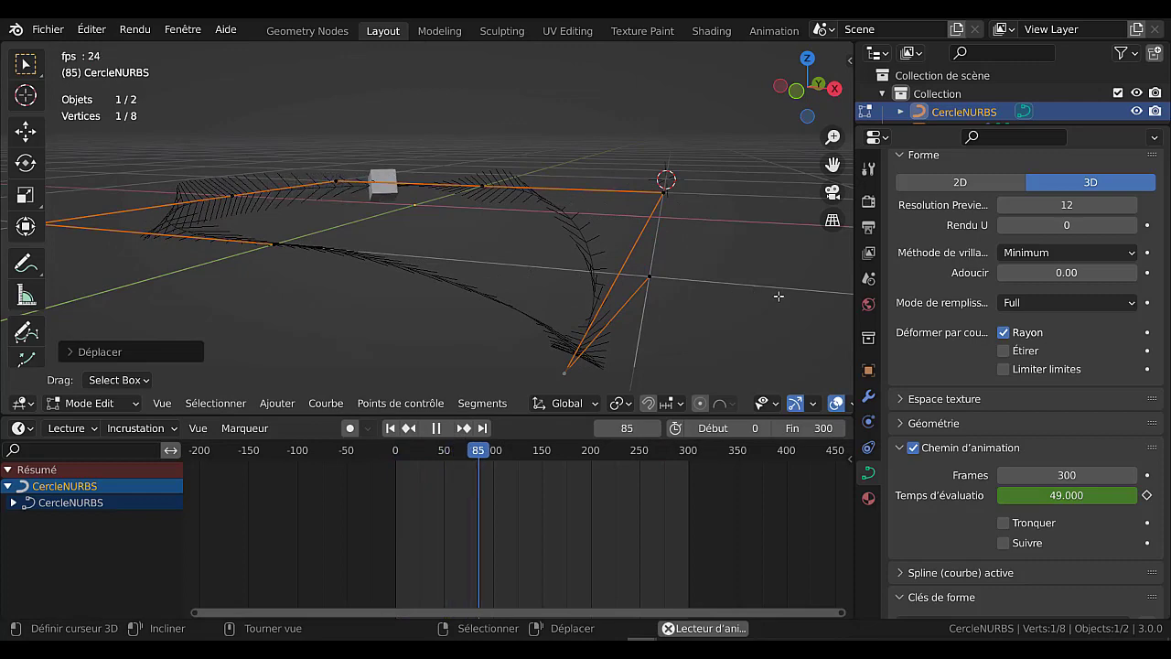
{"action": "middle_click_drag", "start_coordinate": [778, 295], "coordinate": [737, 297]}
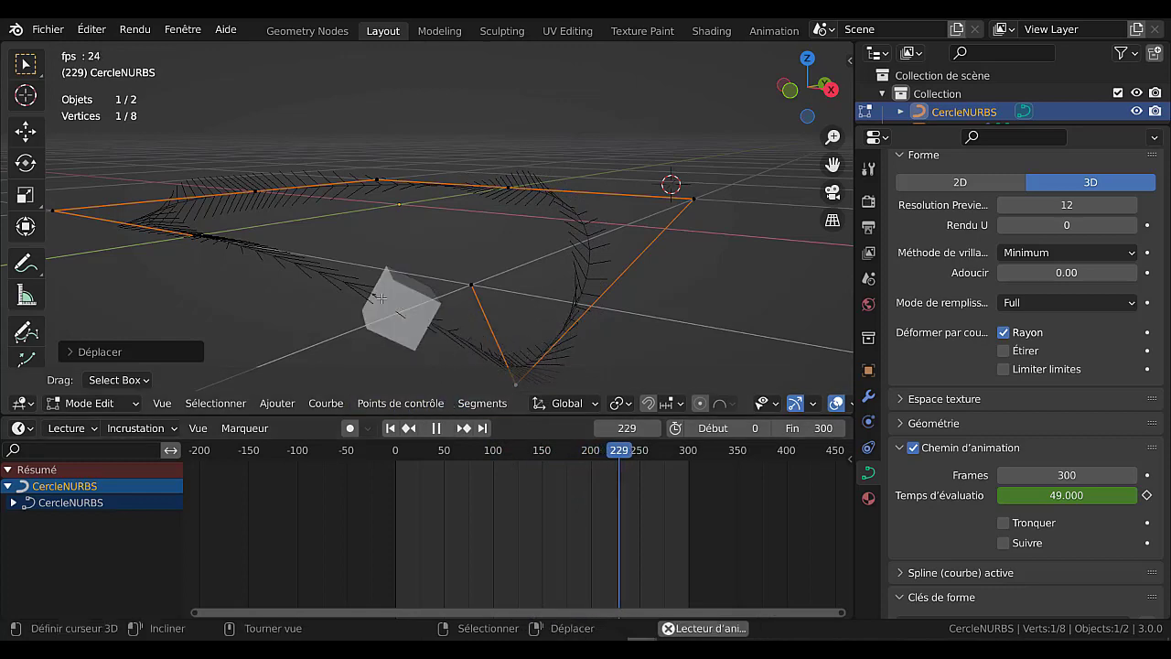
{"action": "key", "text": "g"}
{"action": "left_click", "coordinate": [394, 80]}
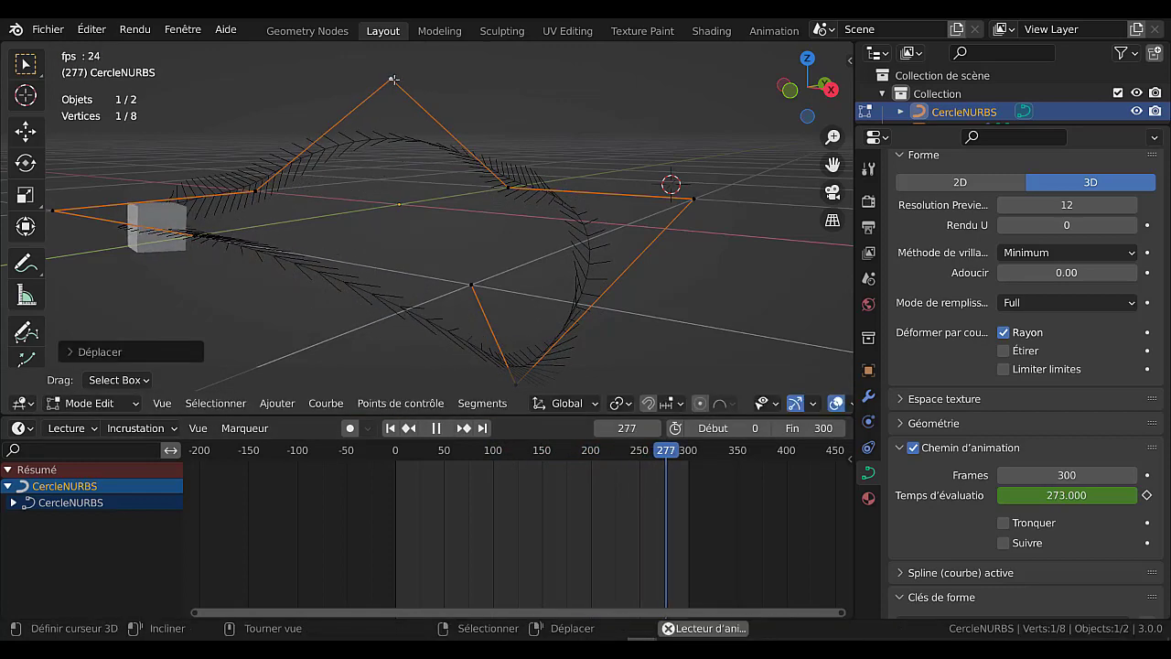
Lower the corner control point on the negative X, negative Y side and raise the one on the positive X, negative Y side
{"action": "middle_click_drag", "start_coordinate": [439, 153], "coordinate": [492, 161]}
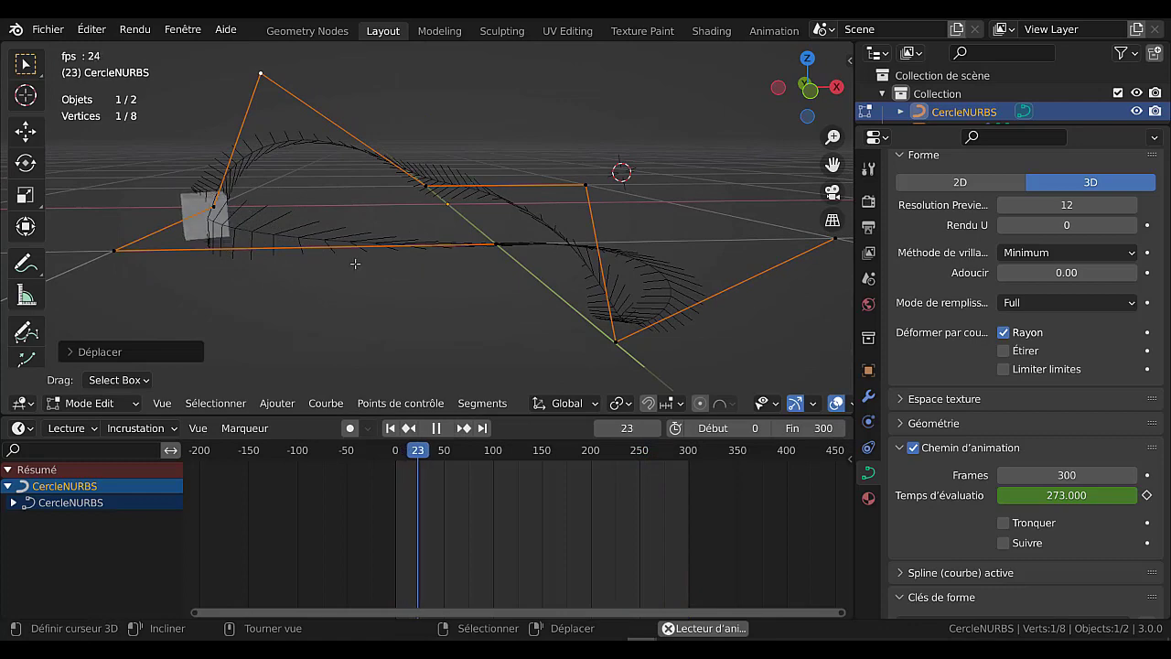
{"action": "key", "text": "g"}
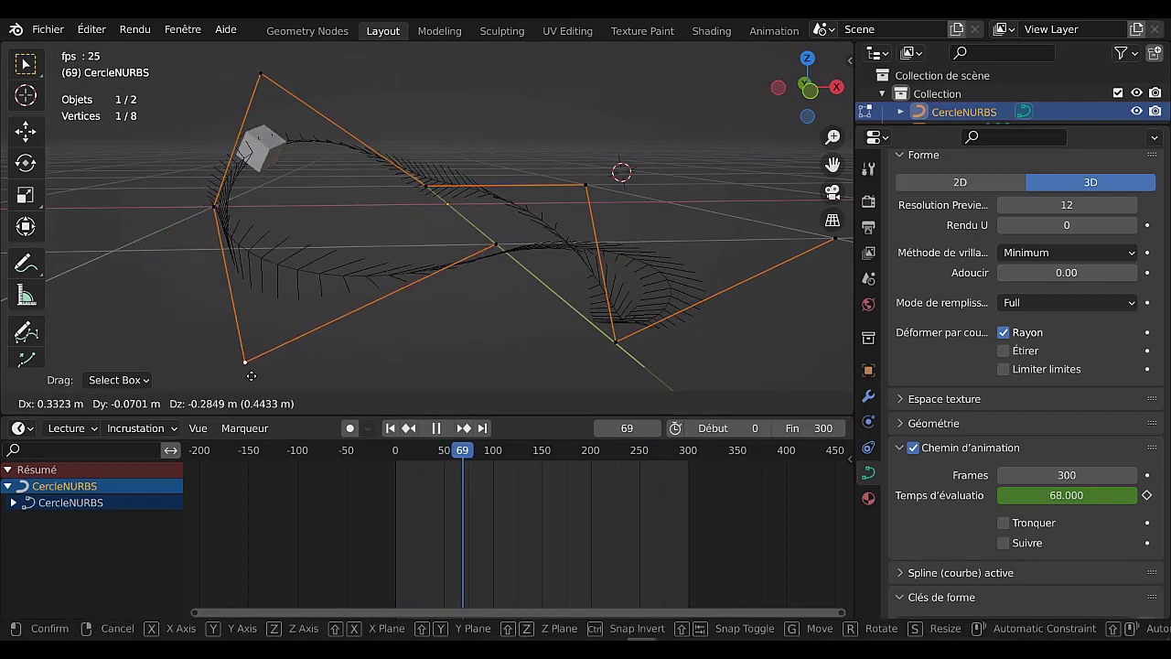
{"action": "left_click", "coordinate": [469, 304]}
{"action": "middle_click_drag", "start_coordinate": [469, 305], "coordinate": [395, 322]}
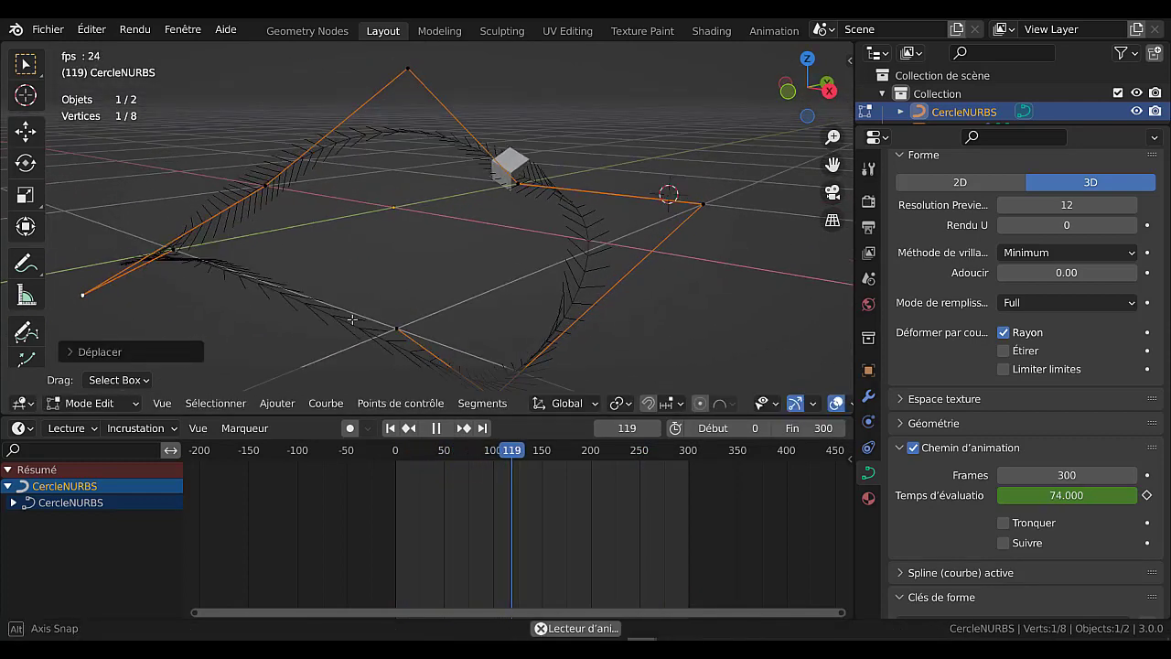
{"action": "key", "text": "g"}
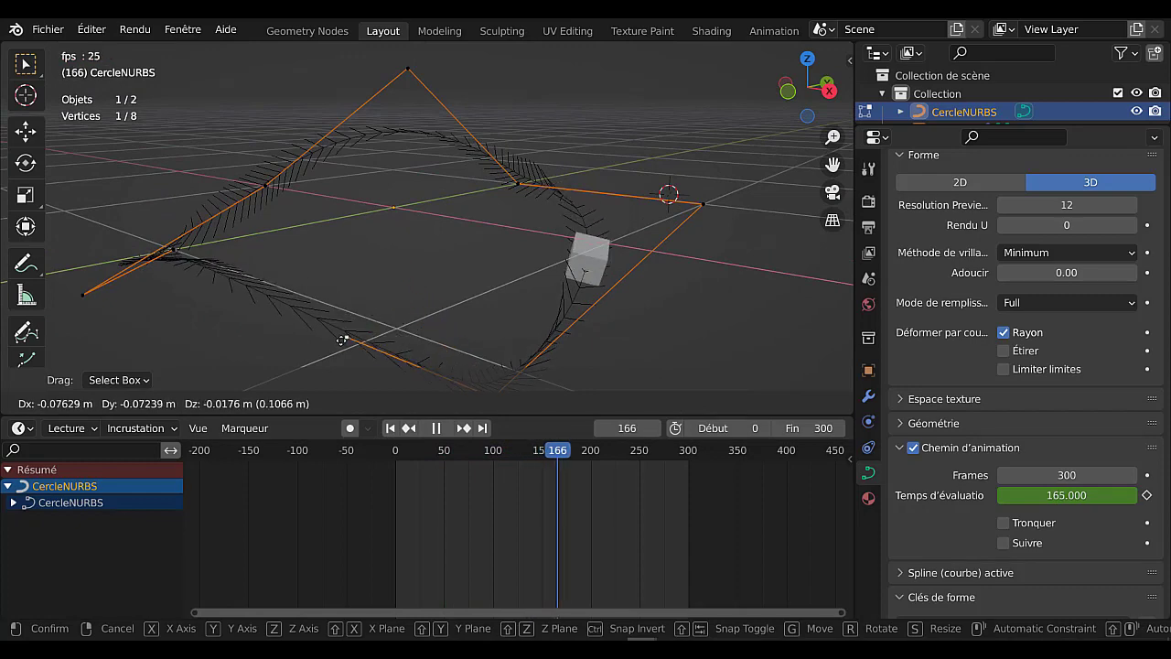
{"action": "left_click", "coordinate": [363, 264]}
{"action": "scroll", "coordinate": [583, 274], "scroll_direction": "down", "scroll_amount": 3}
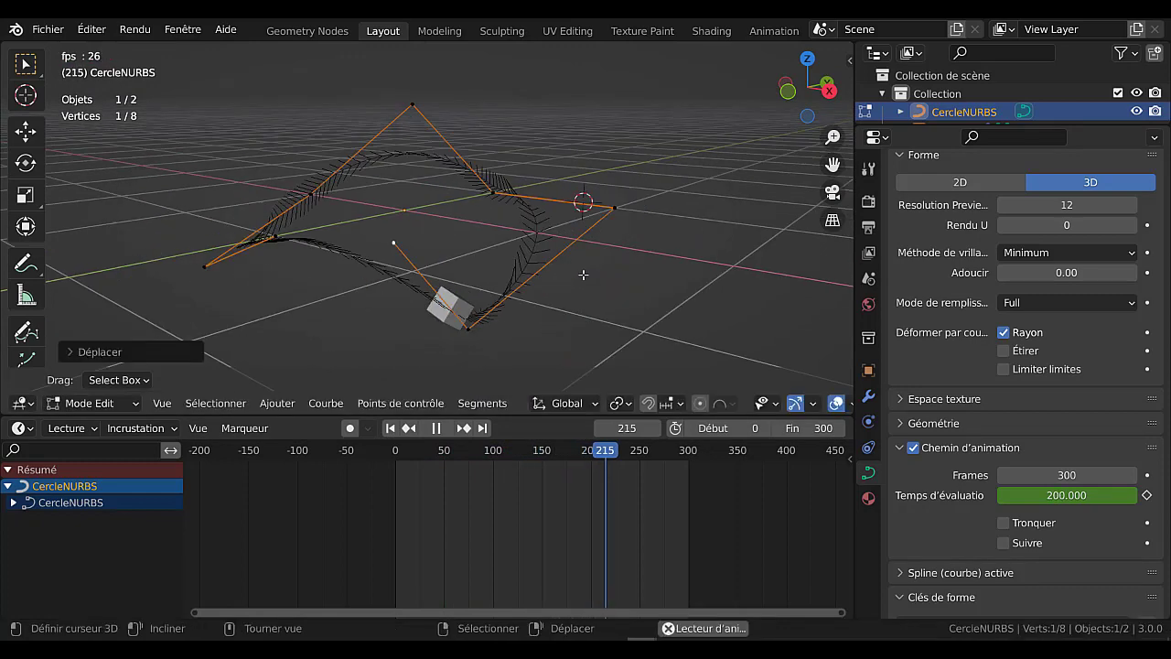
{"action": "mouse_move", "coordinate": [551, 288]}
{"action": "middle_mouse_down"}
{"action": "mouse_move", "coordinate": [525, 298]}
{"action": "mouse_move", "coordinate": [541, 280]}
{"action": "middle_mouse_up"}
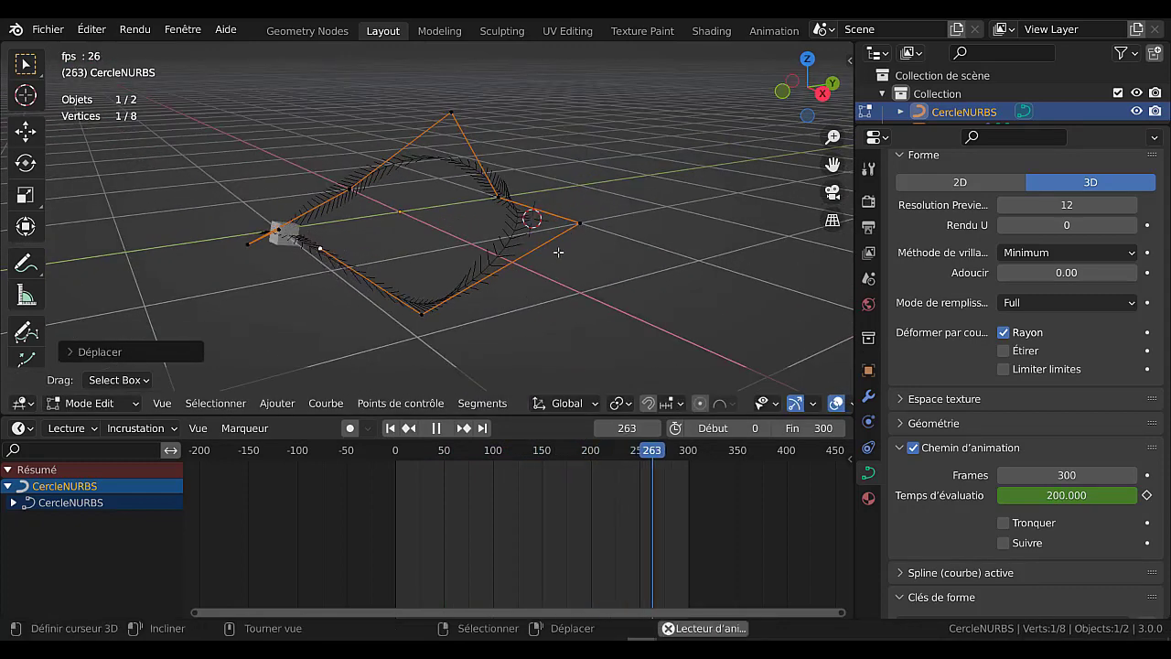
{"action": "middle_click_drag", "start_coordinate": [457, 250], "coordinate": [462, 272]}
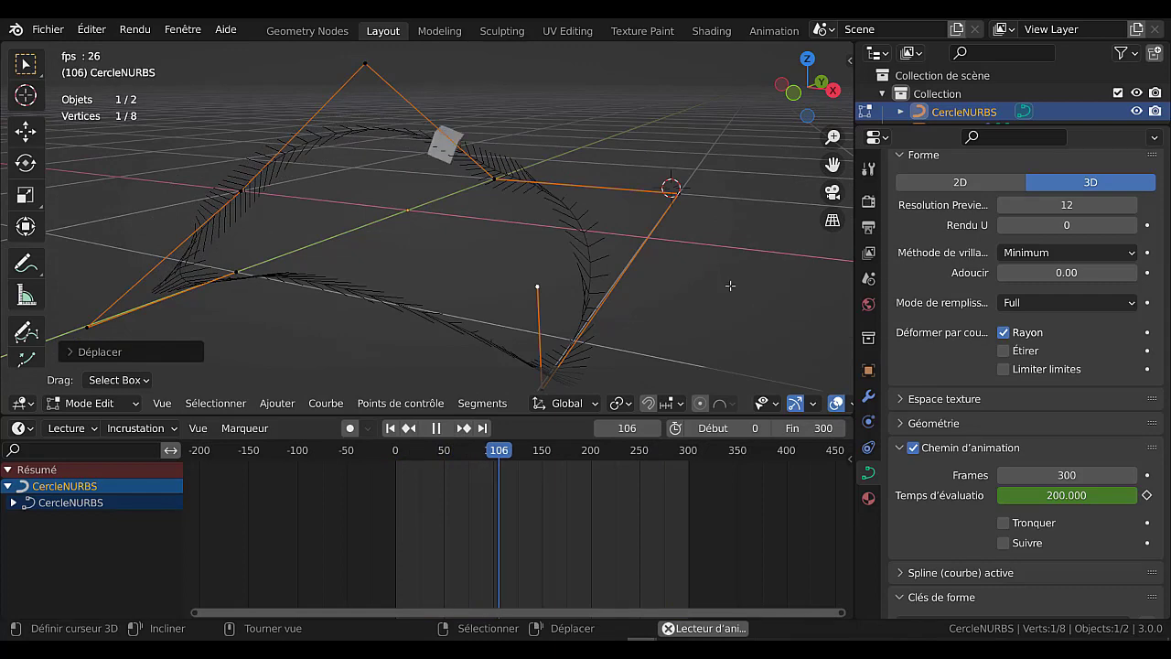
{"action": "middle_click_drag", "start_coordinate": [740, 285], "coordinate": [773, 264]}
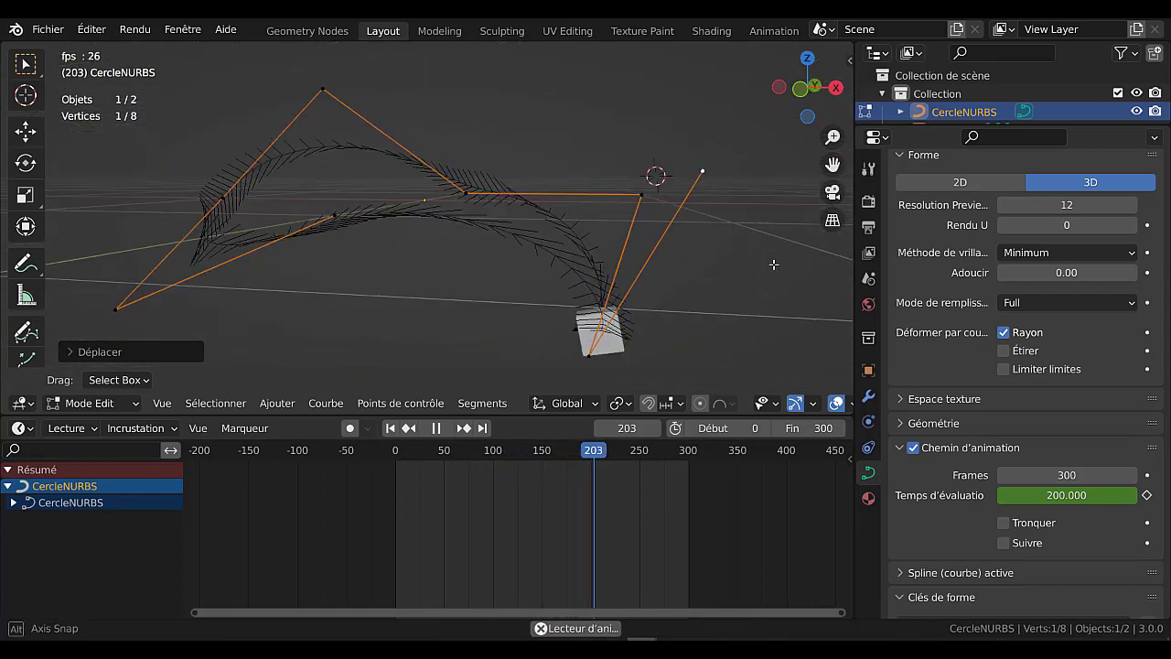
{"action": "middle_click_drag", "start_coordinate": [693, 287], "coordinate": [435, 217]}
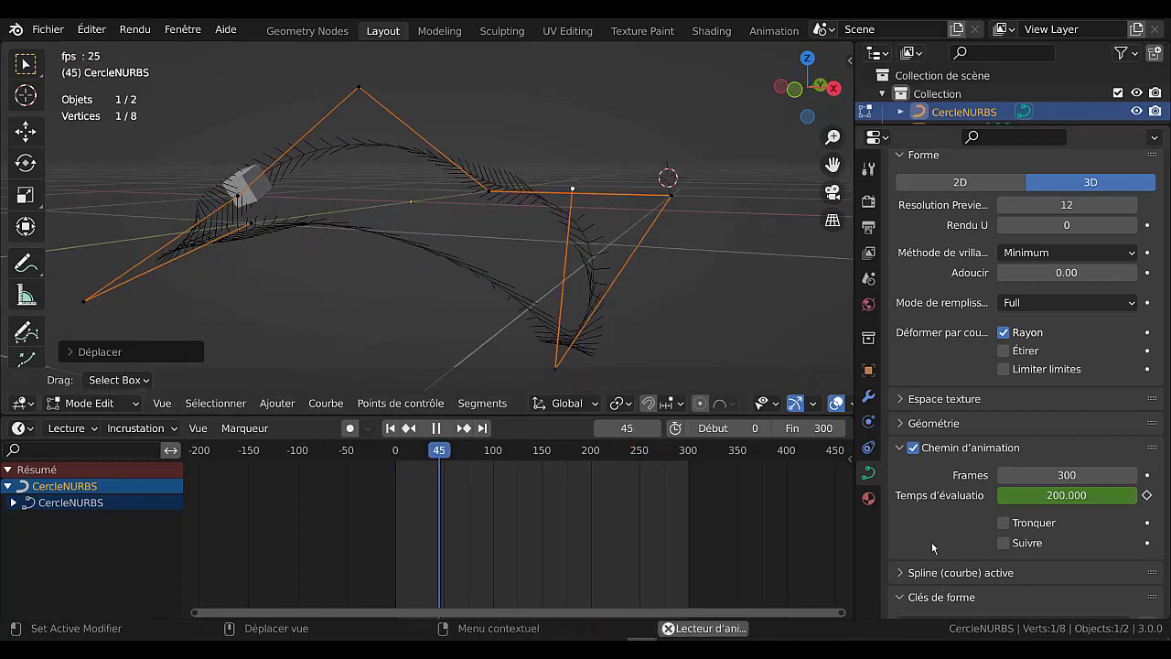
Try giving the curve an Extruder value of 0.03 m in its Géométrie settings and reset it to 0 m
{"action": "left_click", "coordinate": [903, 424]}
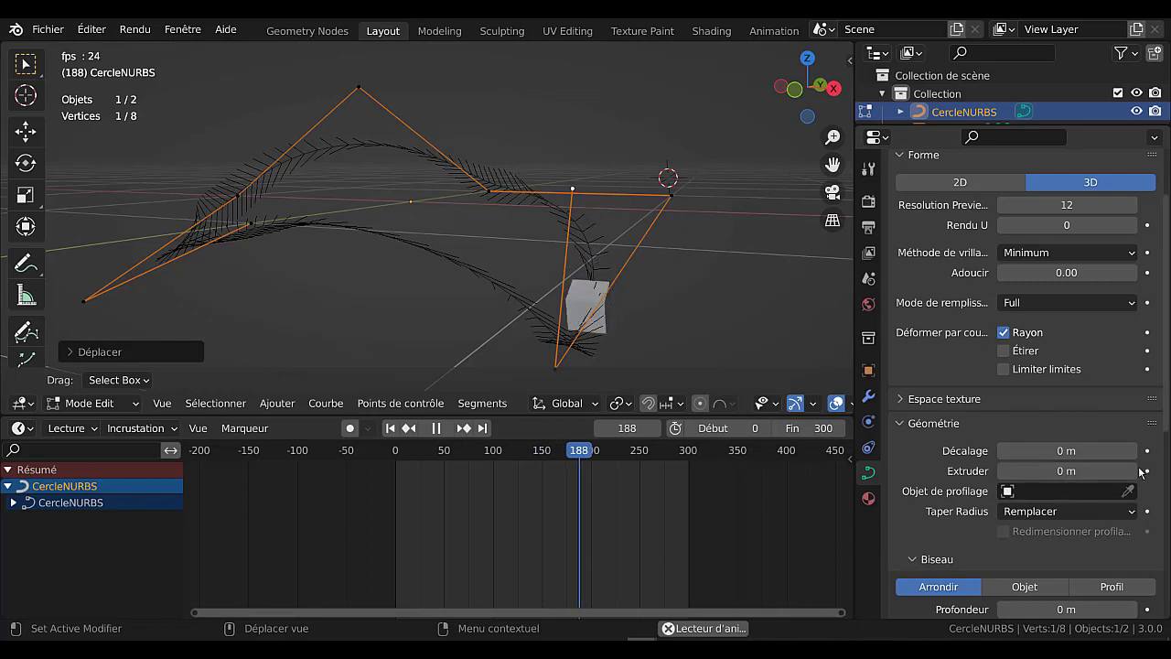
{"action": "left_click", "coordinate": [1131, 470]}
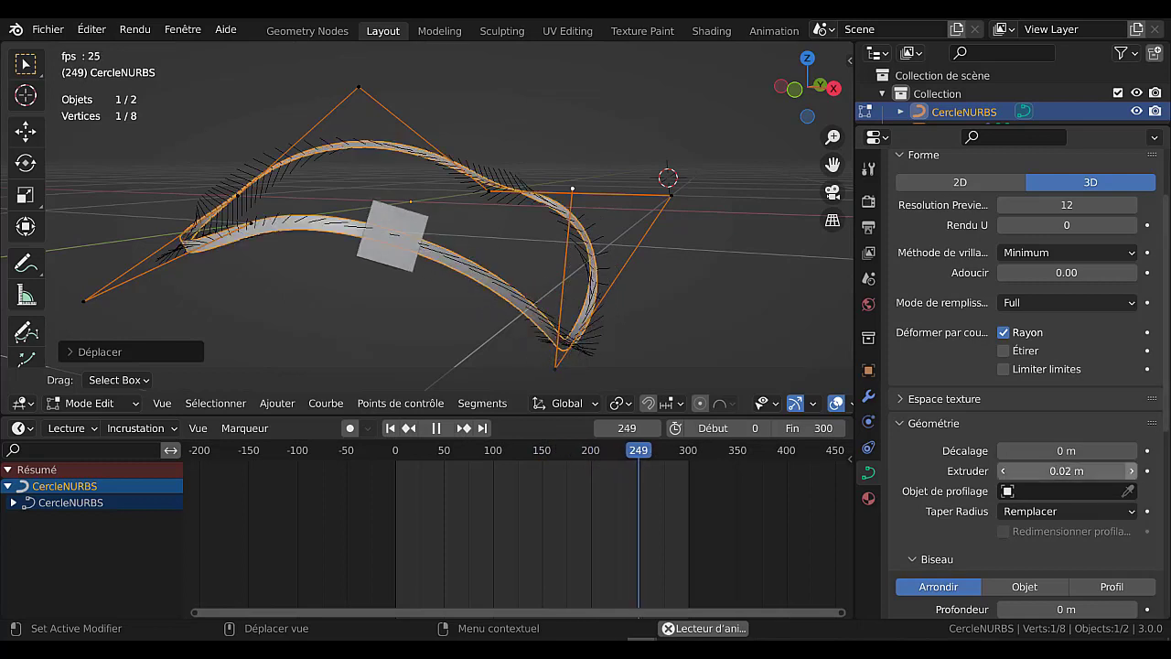
{"action": "left_click", "coordinate": [1132, 471]}
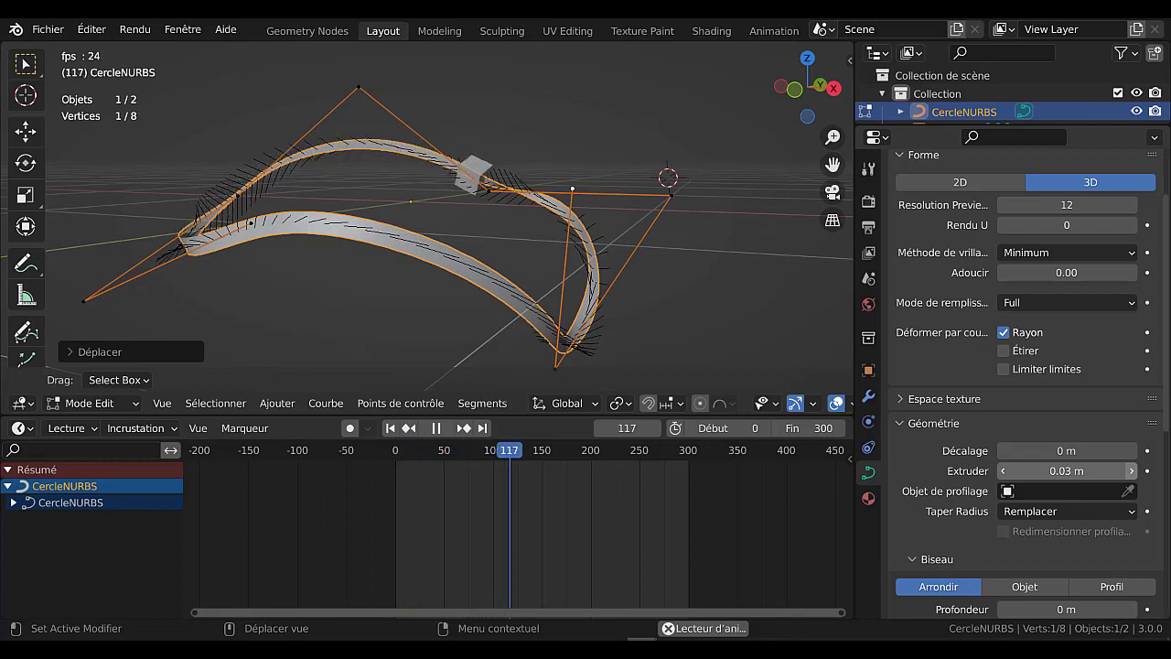
{"action": "left_click", "coordinate": [1002, 470]}
{"action": "left_click", "coordinate": [1003, 470]}
{"action": "left_click", "coordinate": [1003, 470]}
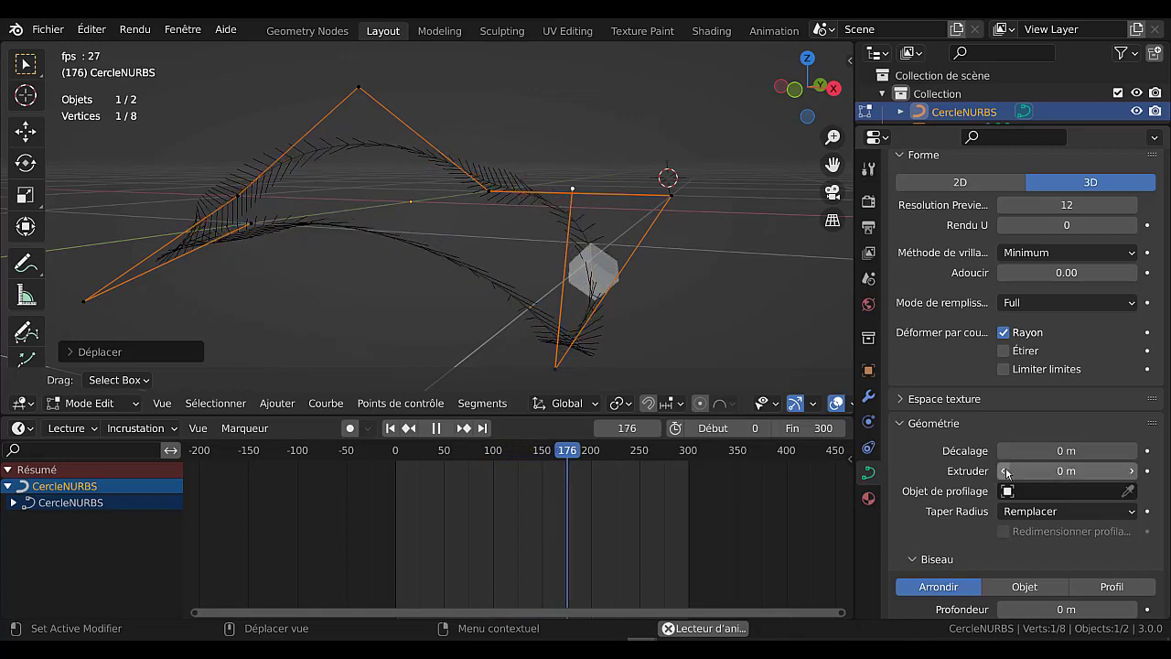
Give the curve a round bevel (Biseau, Arrondir) with a Profondeur of 0.01 m
{"action": "scroll", "coordinate": [1001, 509], "scroll_direction": "down", "scroll_amount": 3}
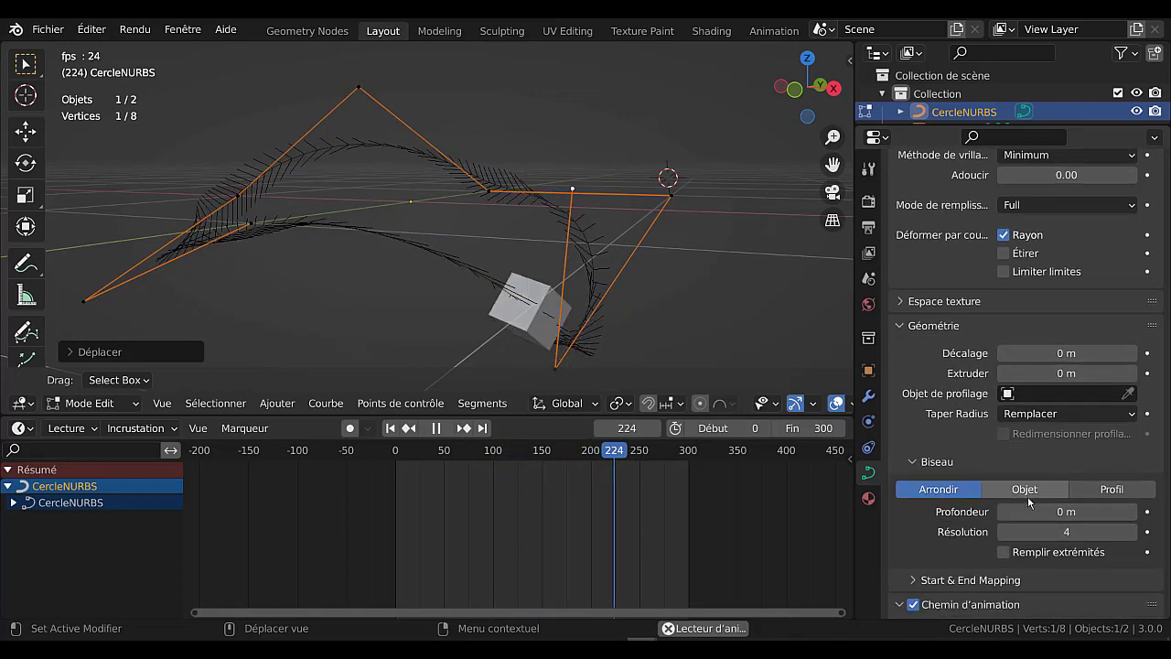
{"action": "left_click", "coordinate": [1132, 514]}
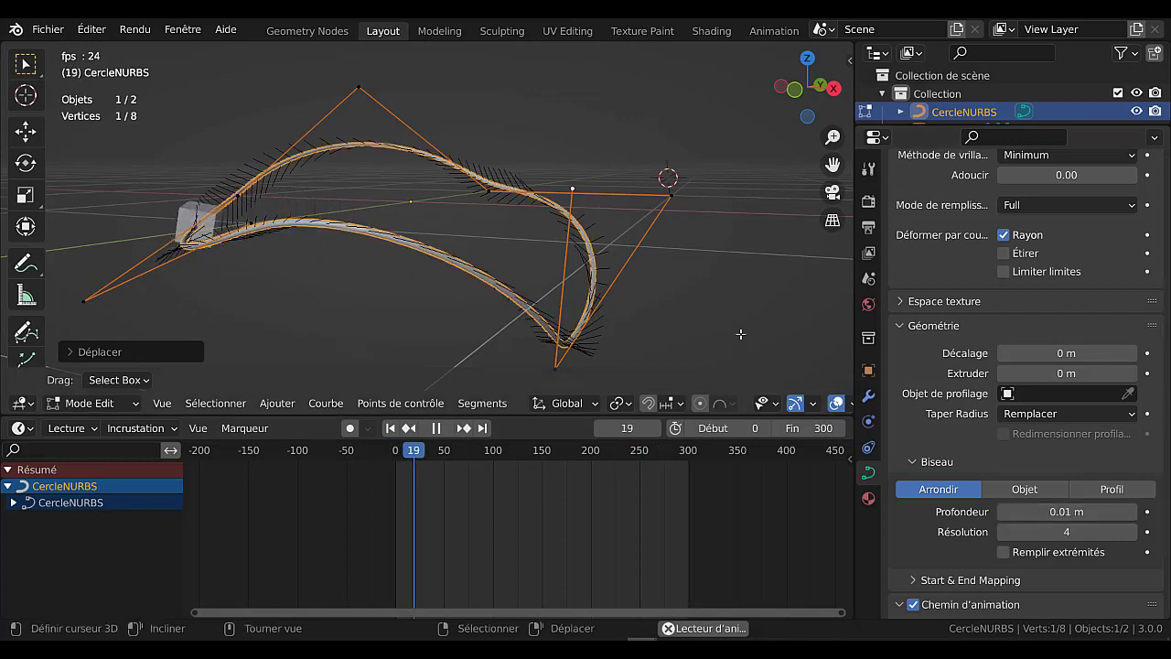
{"action": "middle_click_drag", "start_coordinate": [539, 272], "coordinate": [534, 291]}
{"action": "scroll", "coordinate": [535, 292], "scroll_direction": "up", "scroll_amount": 3}
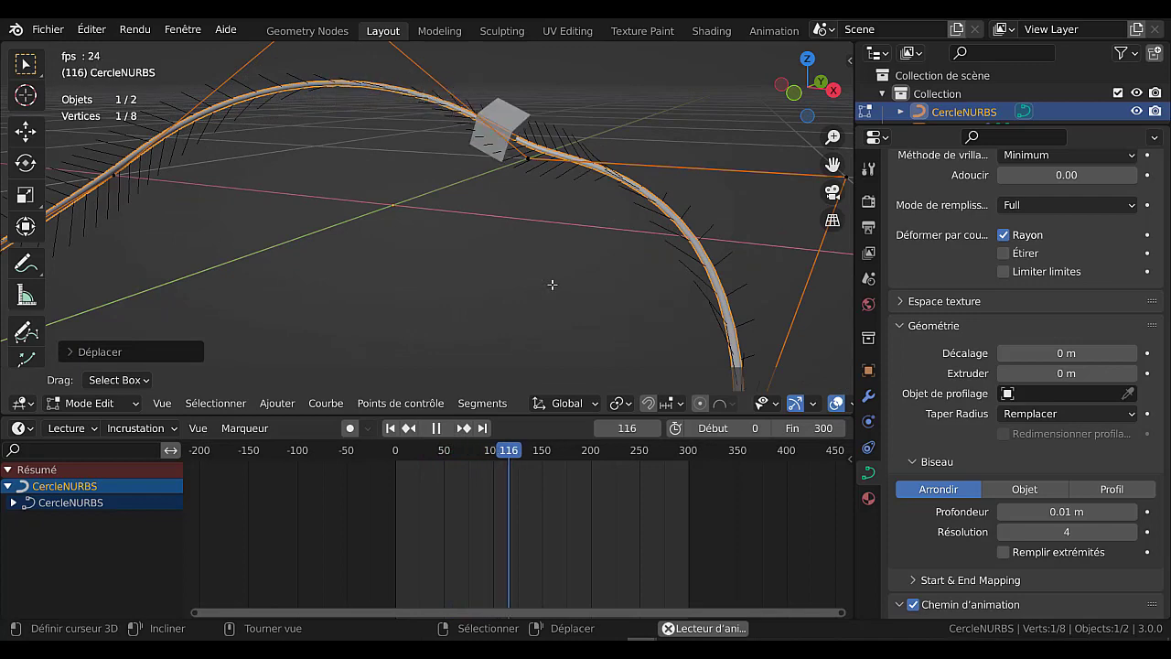
Stop playback, return to frame 0, and scrub to frame 56 in front orthographic view to check the cube's travel direction
{"action": "left_click", "coordinate": [448, 428]}
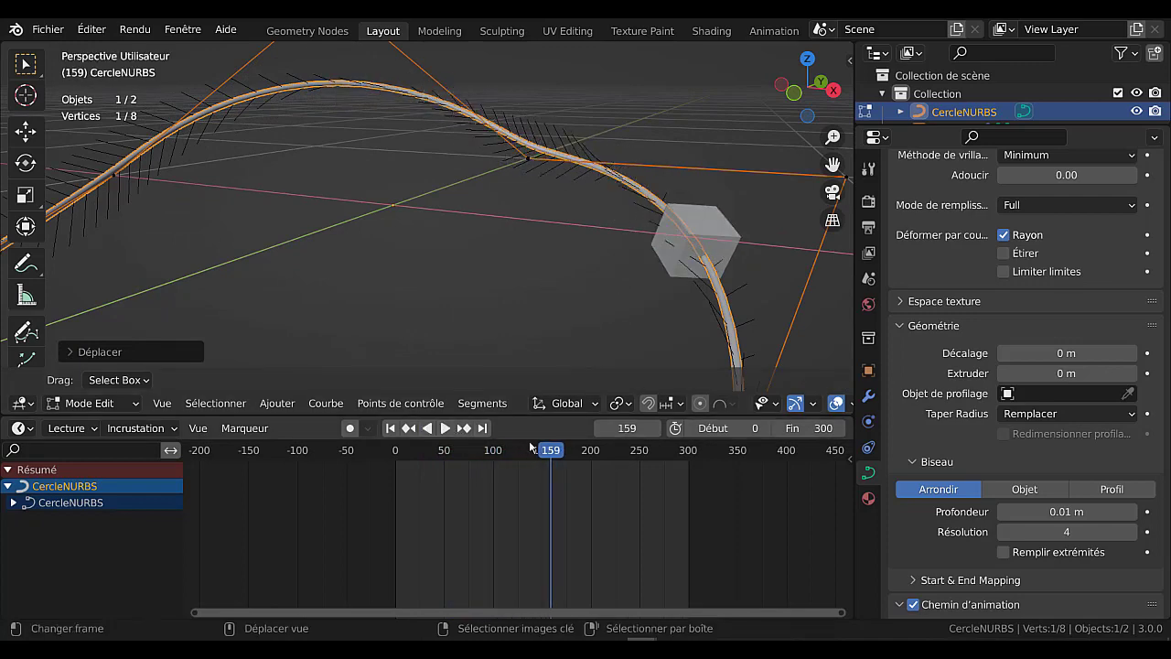
{"action": "left_click_drag", "start_coordinate": [534, 446], "coordinate": [360, 461]}
{"action": "scroll", "coordinate": [395, 298], "scroll_direction": "down", "scroll_amount": 2}
{"action": "scroll", "coordinate": [402, 300], "scroll_direction": "down", "scroll_amount": 2}
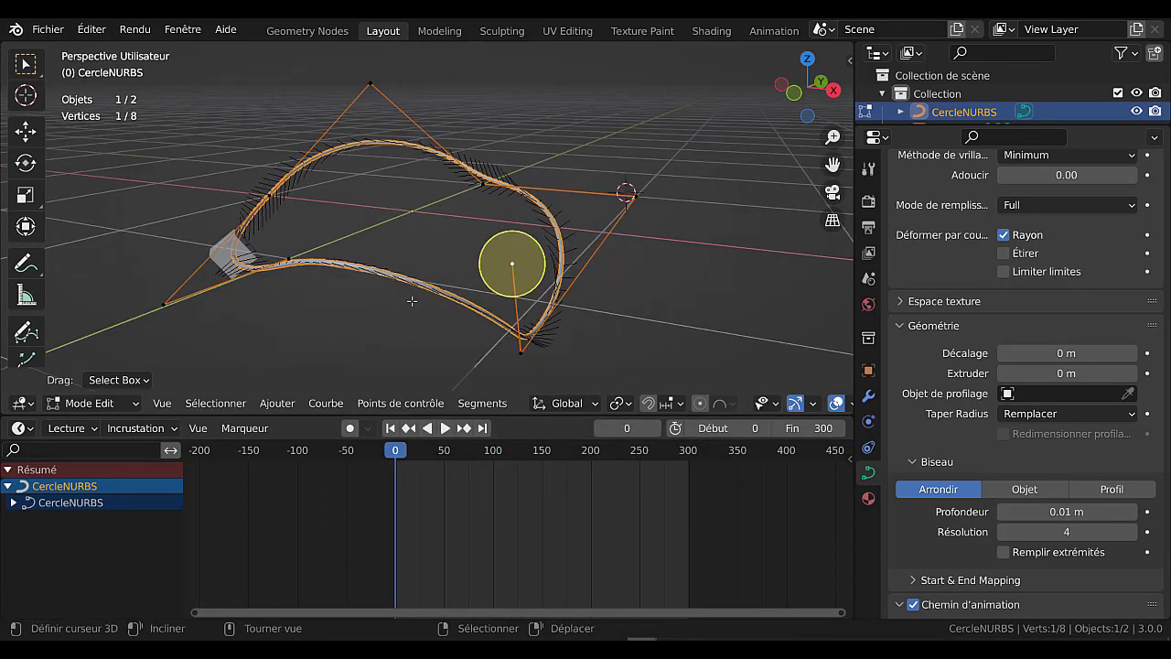
{"action": "key", "text": "KP_1"}
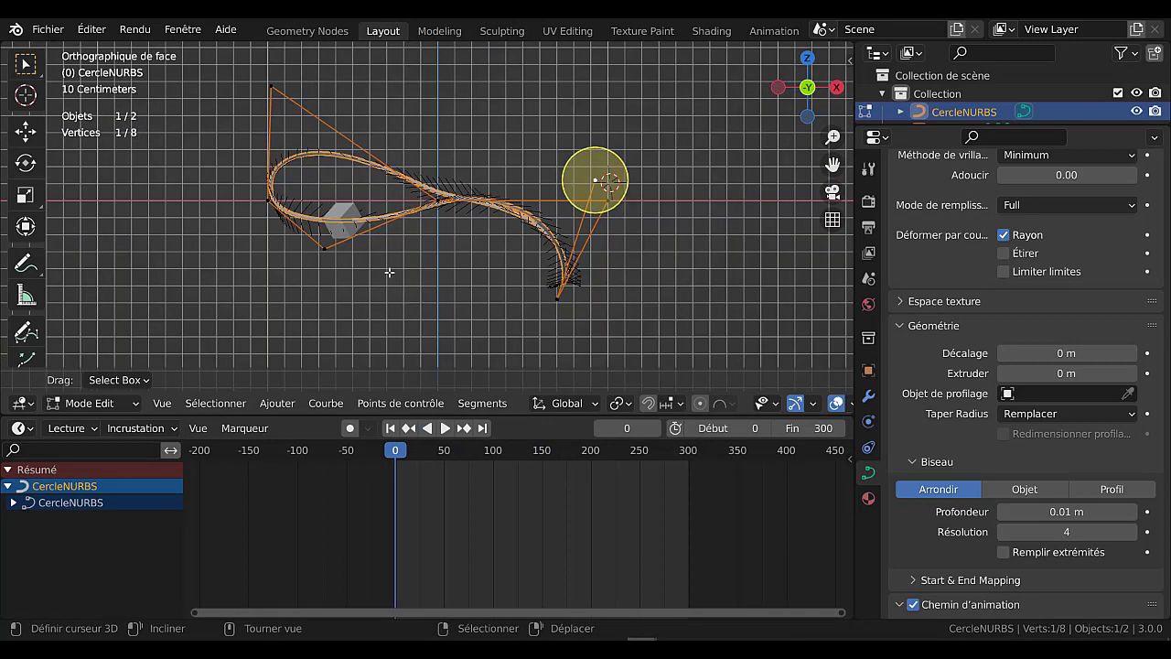
{"action": "scroll", "coordinate": [389, 273], "scroll_direction": "up", "scroll_amount": 2}
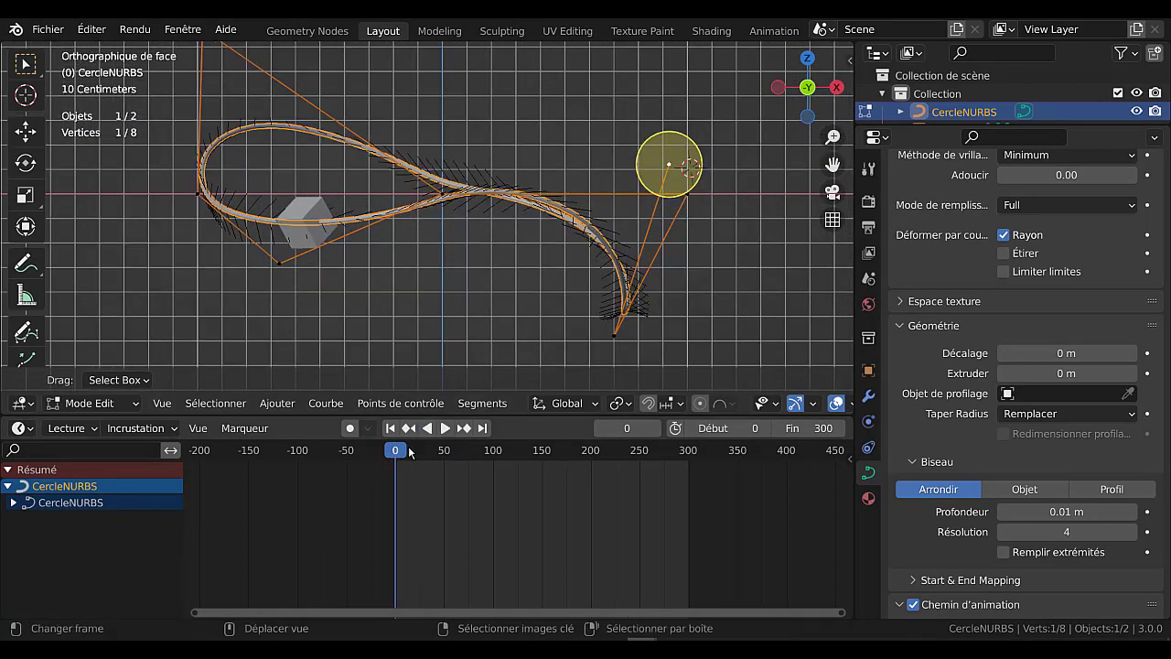
{"action": "left_click_drag", "start_coordinate": [409, 451], "coordinate": [449, 442]}
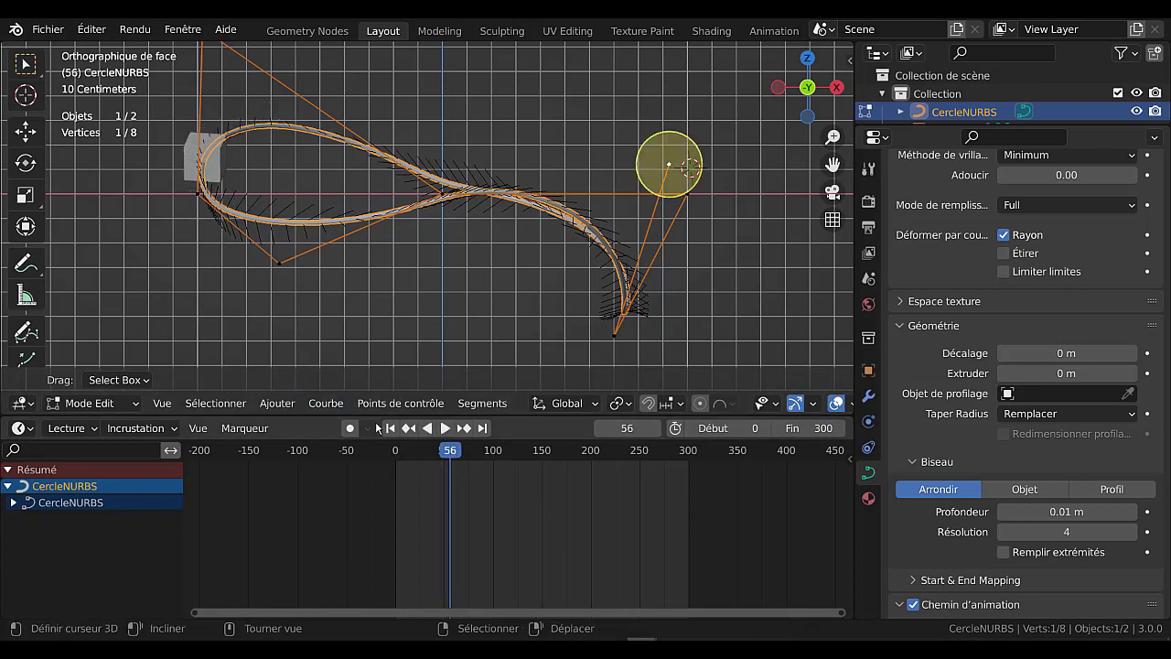
Try subdividing the curve's segments and set the transform orientation to Normale with the Move tool active
{"action": "left_click", "coordinate": [327, 404]}
{"action": "mouse_move", "coordinate": [482, 402]}
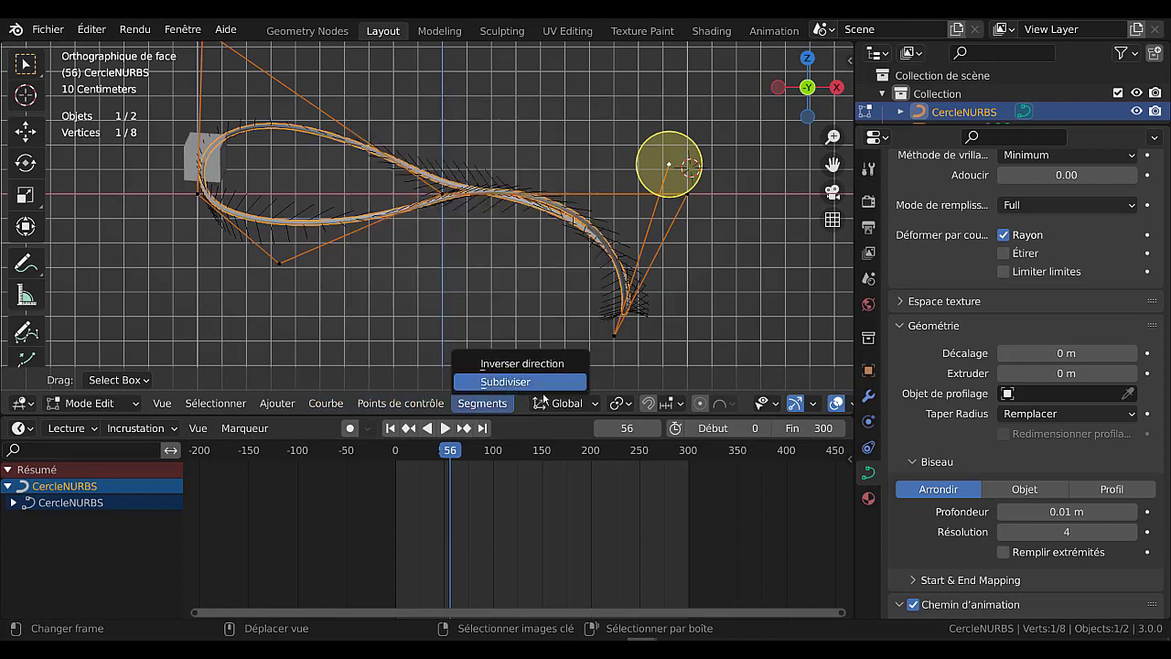
{"action": "left_click", "coordinate": [540, 383]}
{"action": "left_click", "coordinate": [563, 402]}
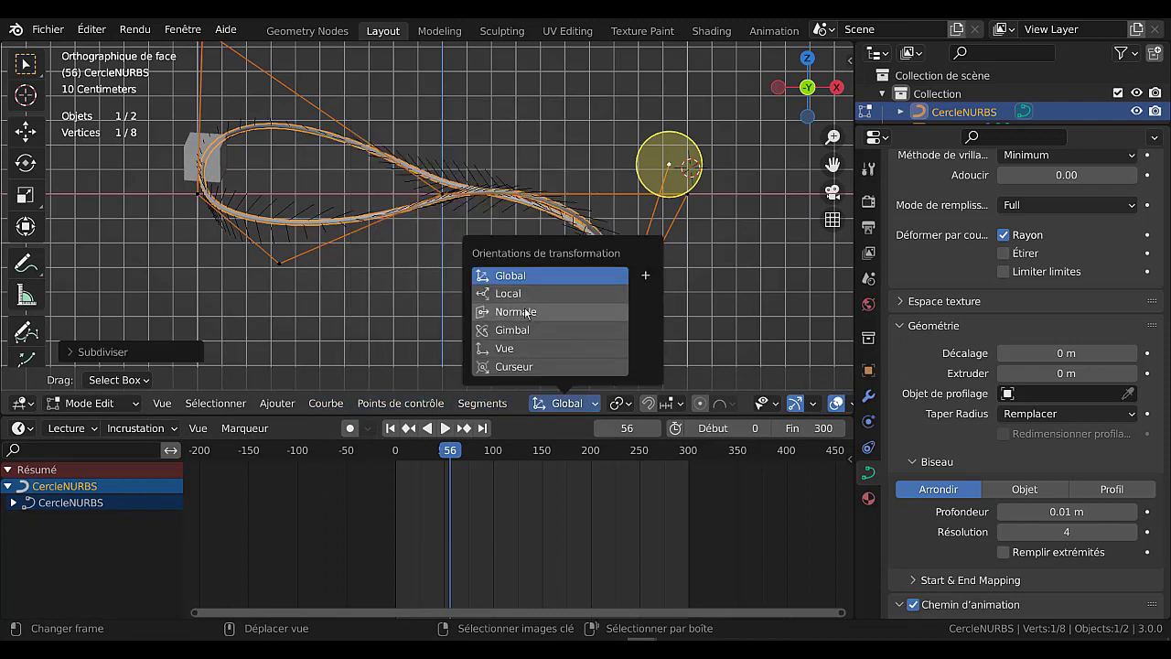
{"action": "left_click", "coordinate": [26, 132]}
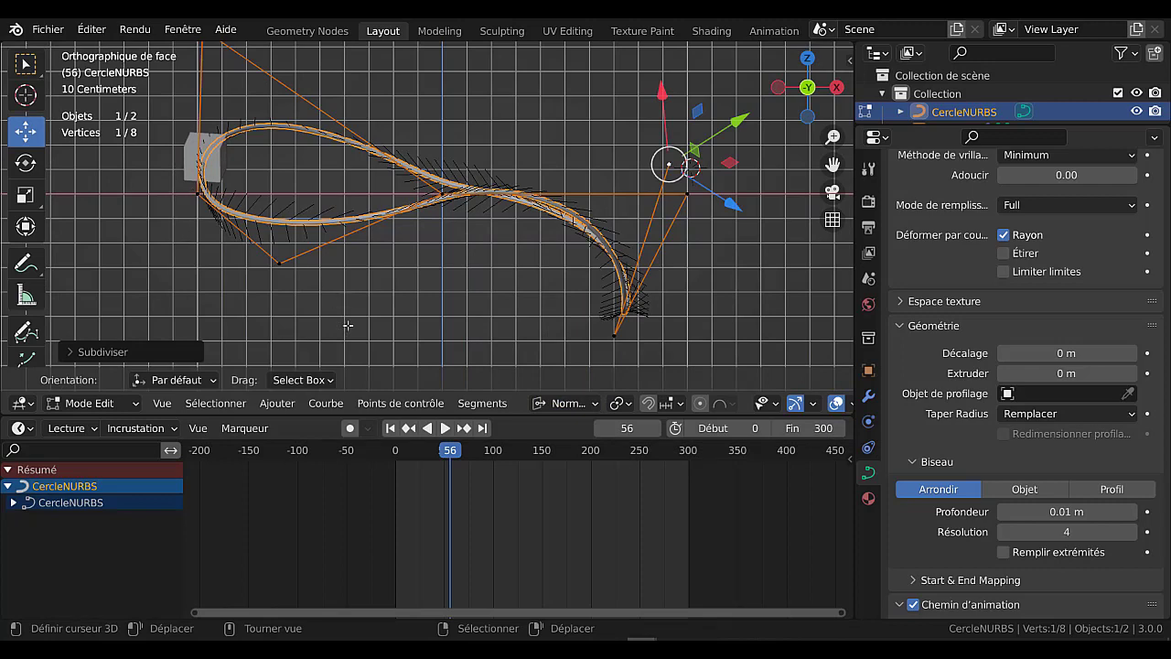
Switch the transform orientation to Local and move the cube's mesh in Edit mode about 0.08 m along its local X axis, onto the curve
{"action": "key", "text": "Tab"}
{"action": "left_click", "coordinate": [199, 149]}
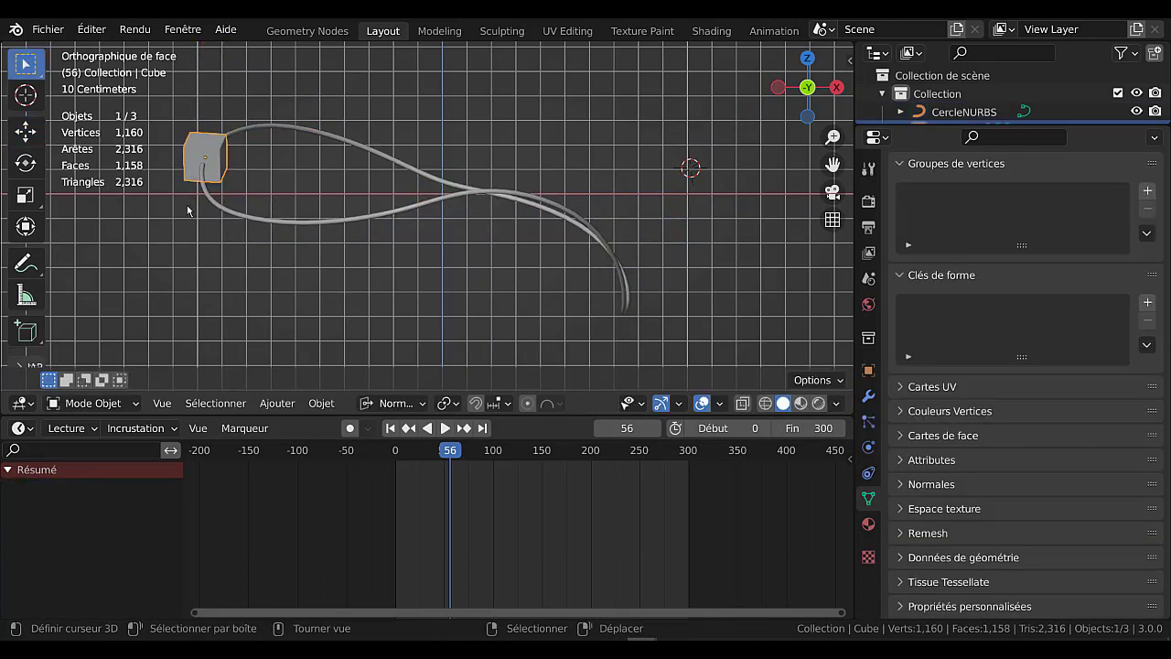
{"action": "key", "text": "Tab"}
{"action": "left_click", "coordinate": [25, 134]}
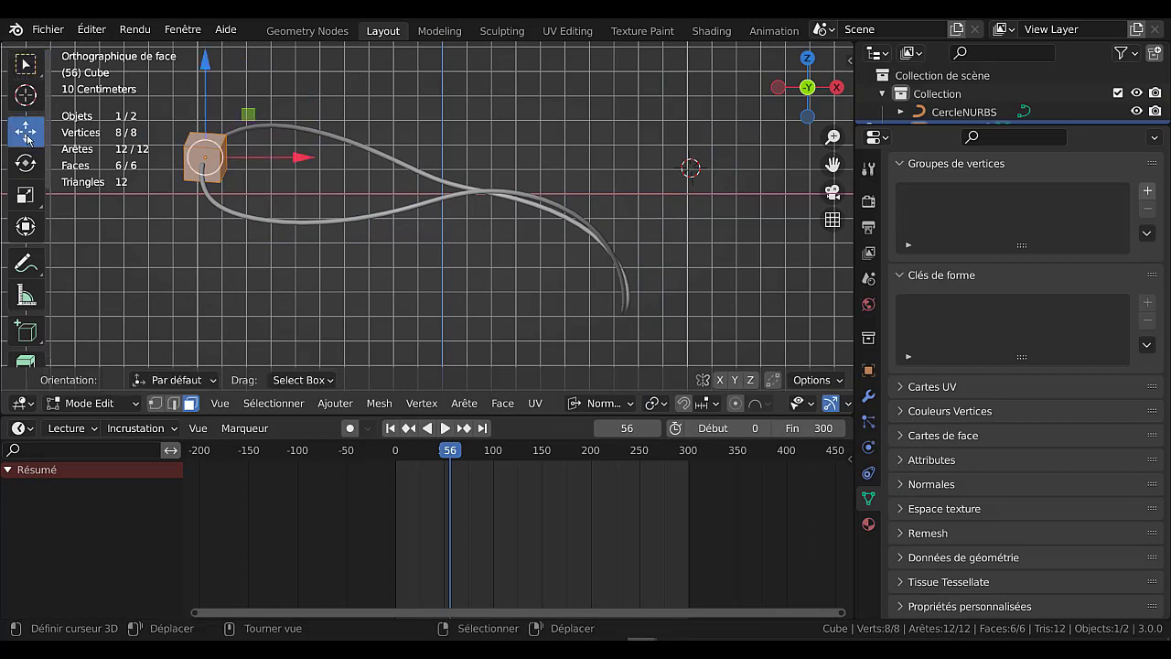
{"action": "middle_click_drag", "start_coordinate": [235, 274], "coordinate": [488, 273]}
{"action": "scroll", "coordinate": [488, 273], "scroll_direction": "up", "scroll_amount": 1}
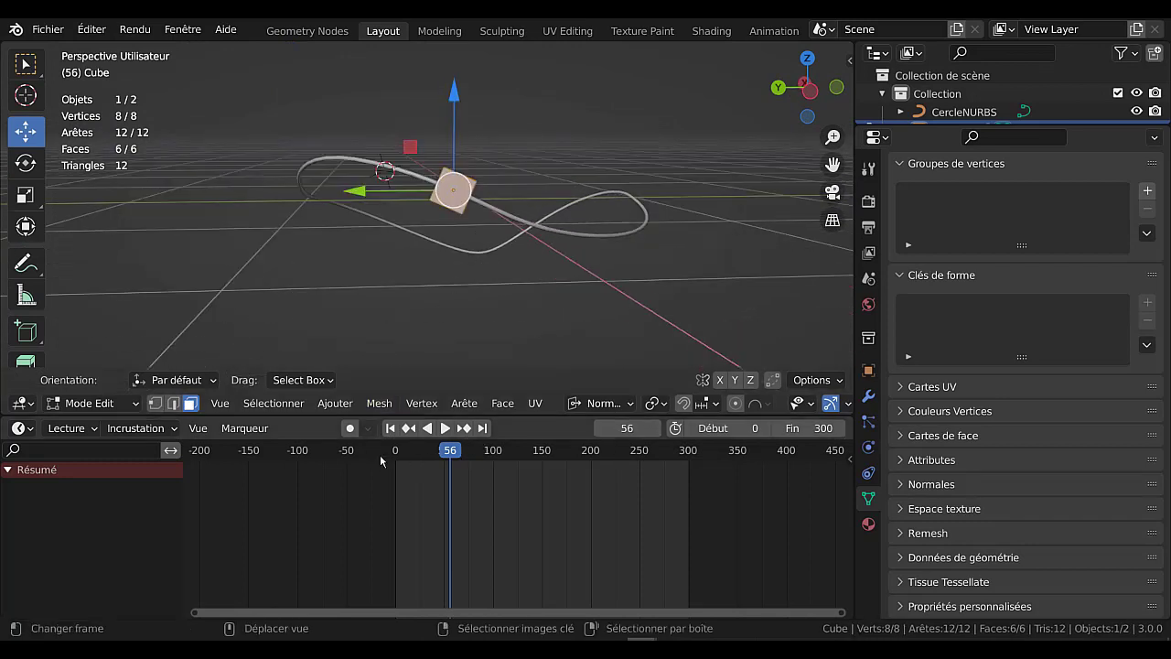
{"action": "left_click", "coordinate": [577, 404]}
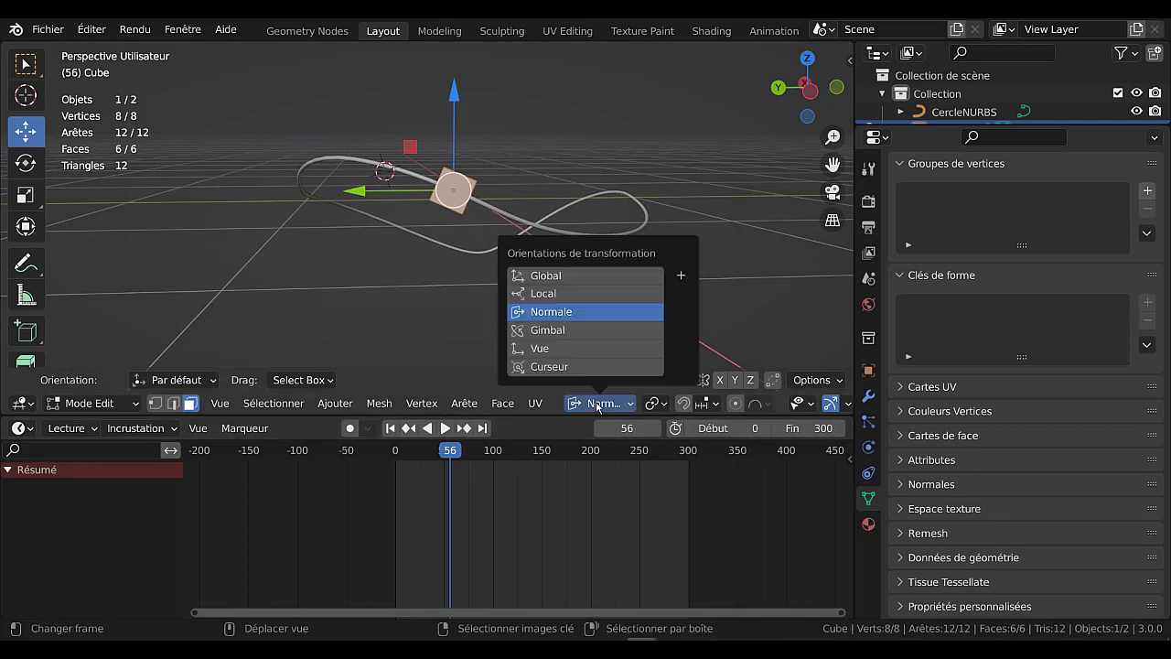
{"action": "left_click", "coordinate": [562, 294]}
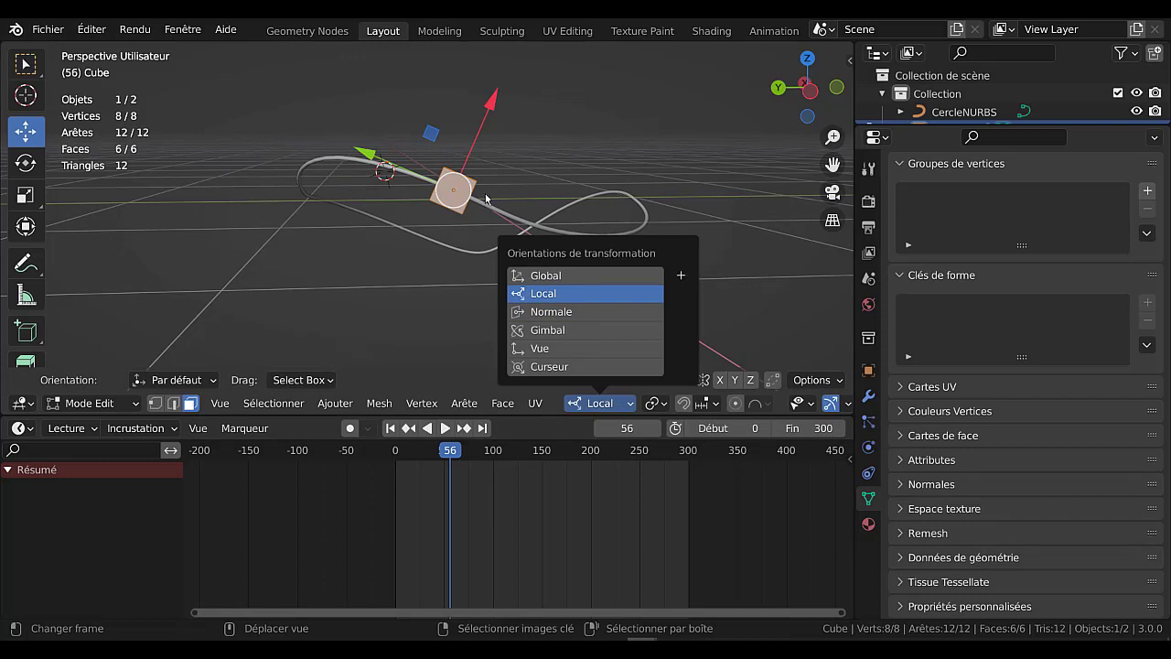
{"action": "left_click_drag", "start_coordinate": [494, 106], "coordinate": [496, 90]}
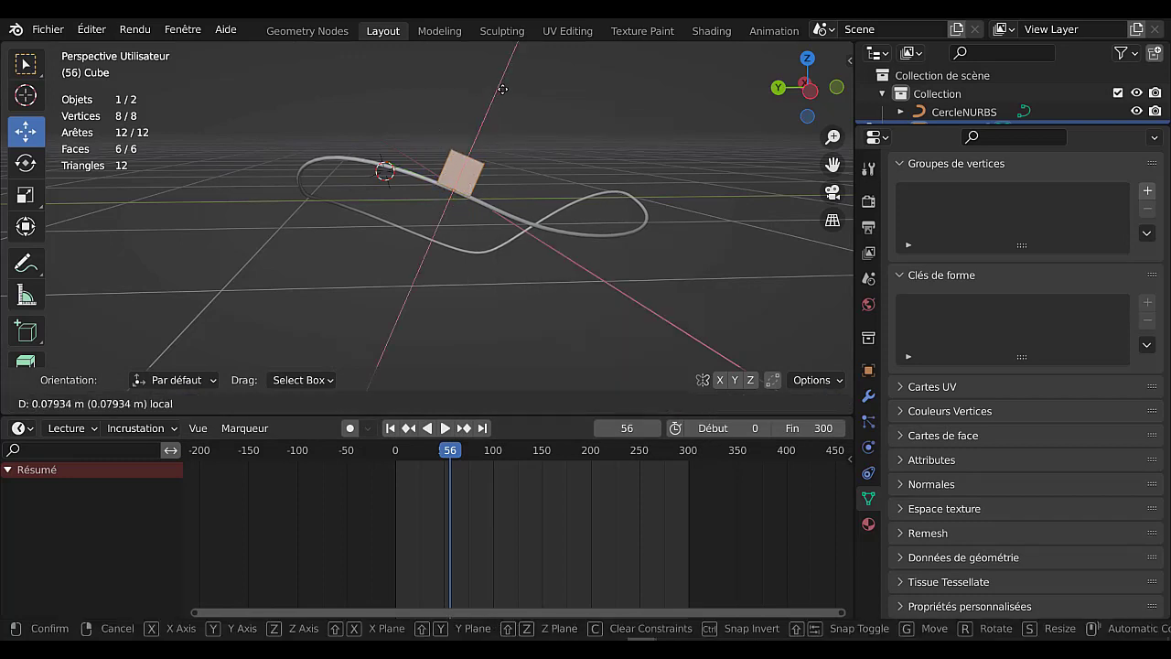
{"action": "left_click_drag", "start_coordinate": [502, 90], "coordinate": [503, 89]}
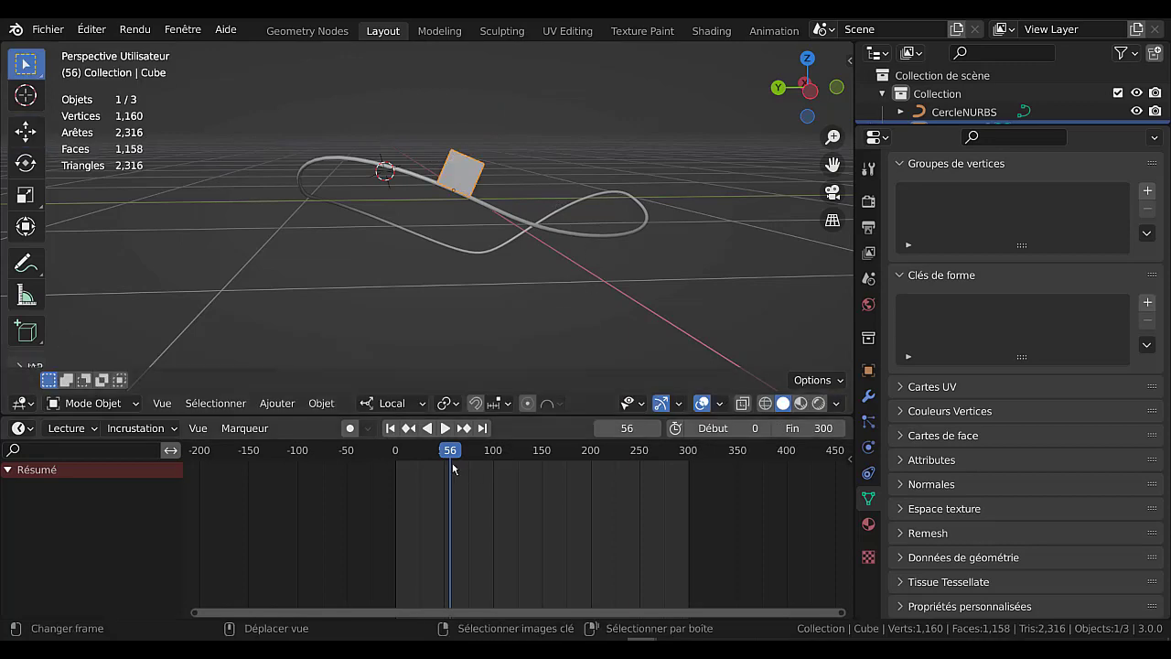
Play the animation and set the curve's Extruder value to 0.08 m during playback
{"action": "left_click", "coordinate": [445, 429]}
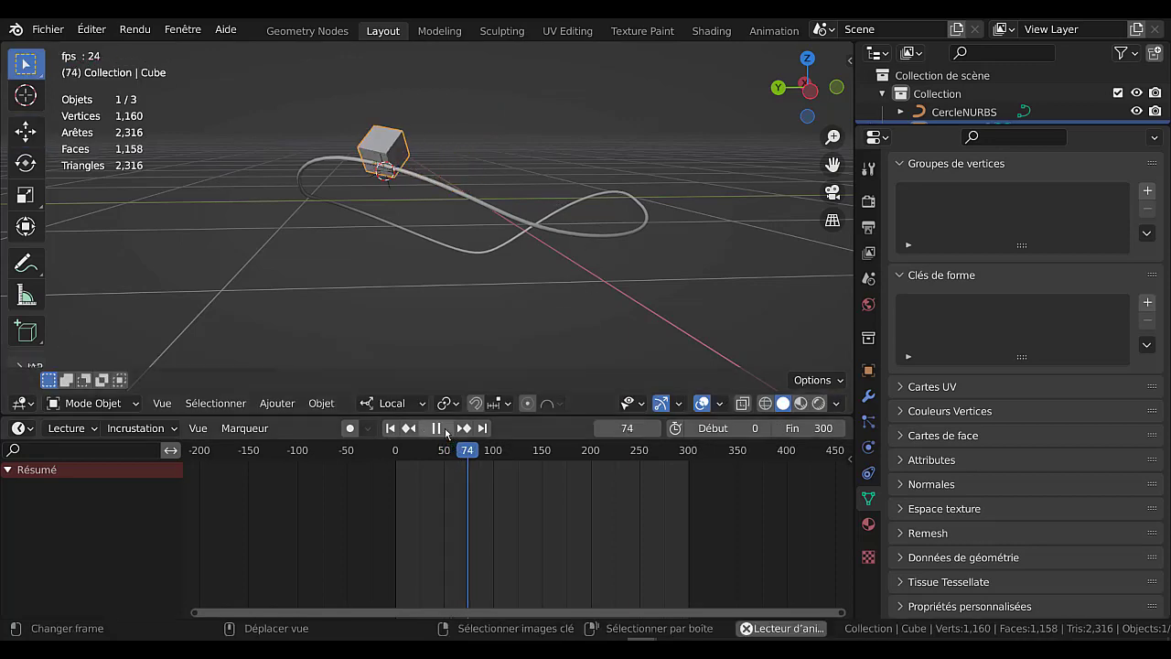
{"action": "middle_click_drag", "start_coordinate": [606, 304], "coordinate": [466, 323]}
{"action": "scroll", "coordinate": [755, 311], "scroll_direction": "up", "scroll_amount": 1}
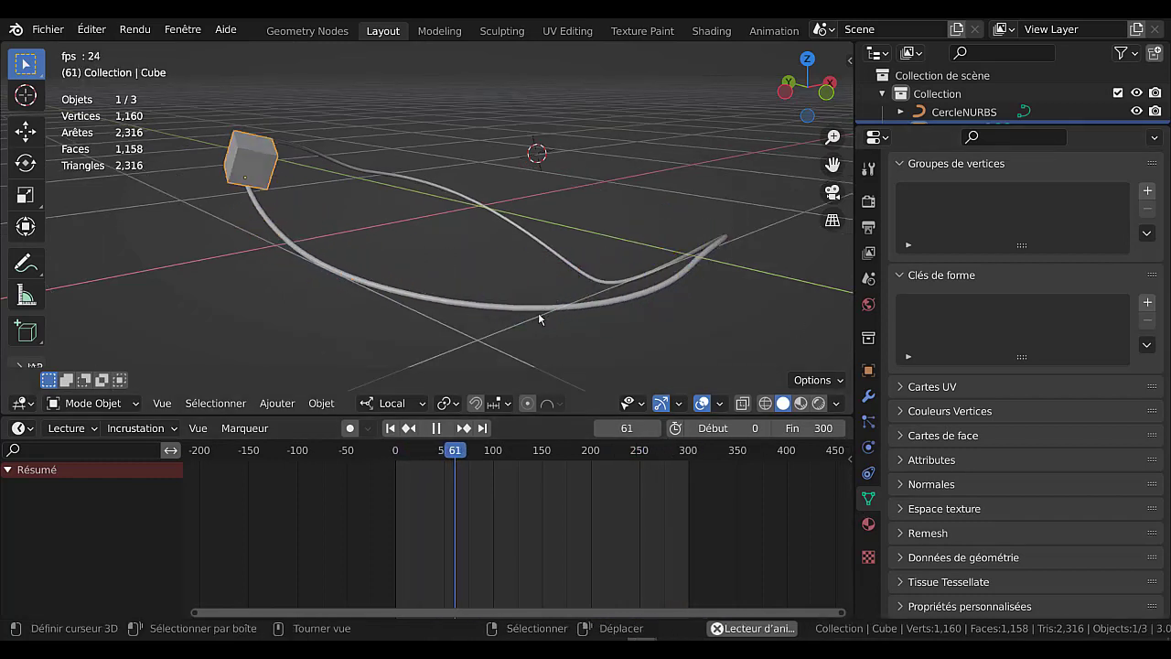
{"action": "left_click", "coordinate": [655, 285]}
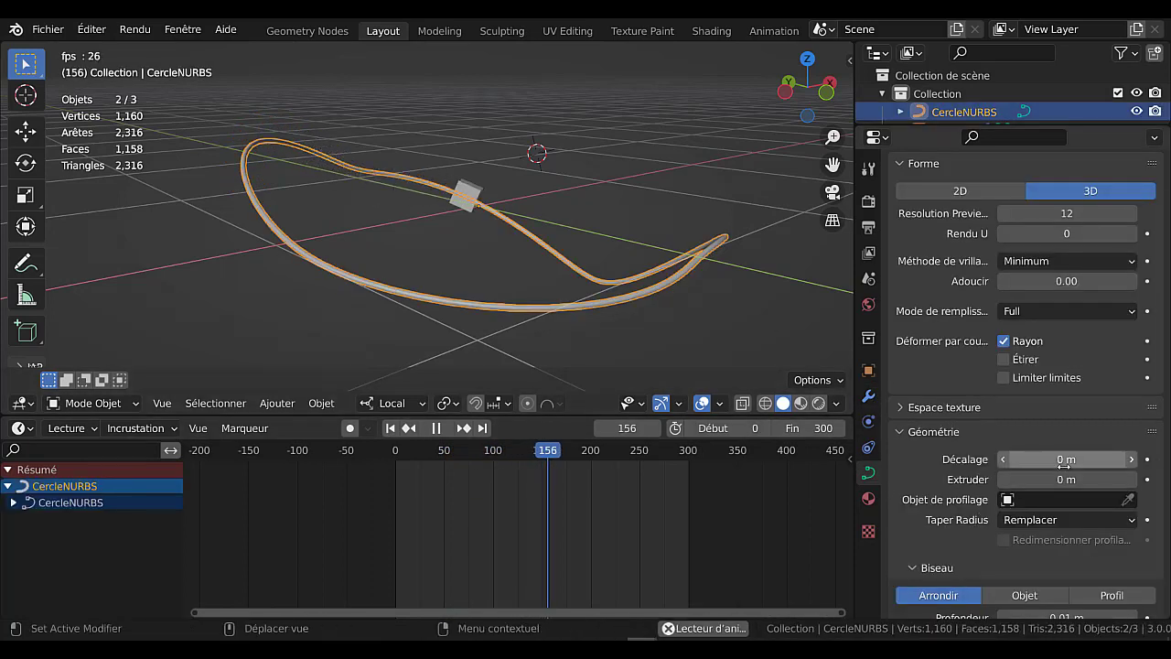
{"action": "left_click_drag", "start_coordinate": [1066, 478], "coordinate": [1102, 478]}
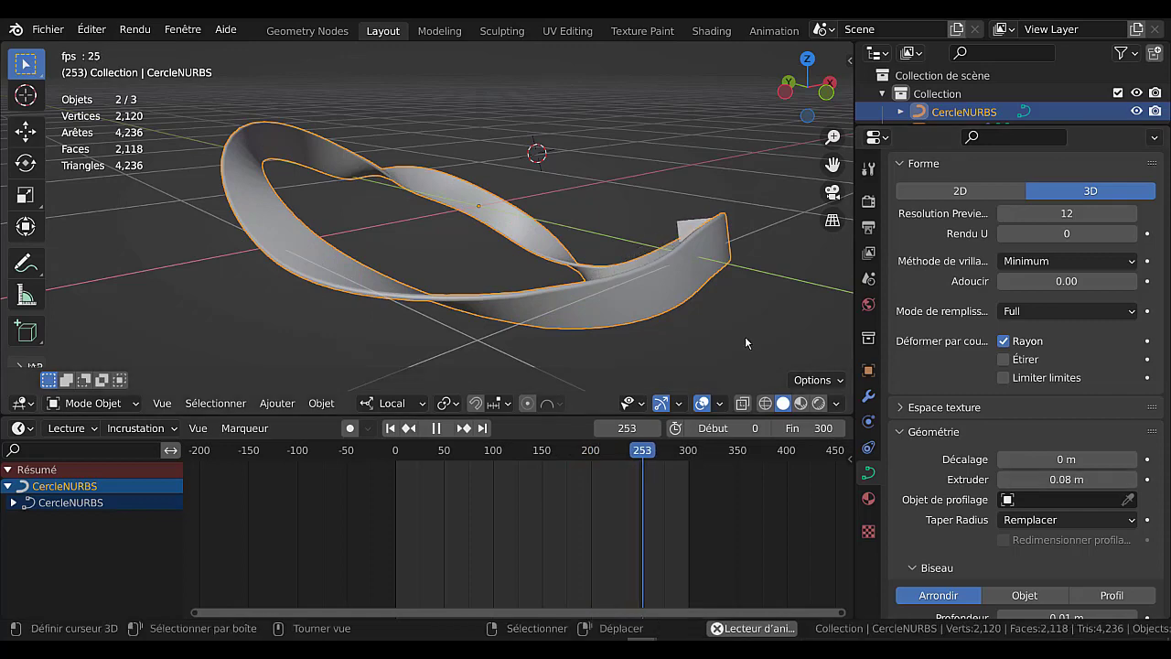
Examine from several angles how the cube travels and tilts along the extruded curve during playback
{"action": "middle_click_drag", "start_coordinate": [744, 336], "coordinate": [808, 375]}
{"action": "left_click", "coordinate": [808, 378]}
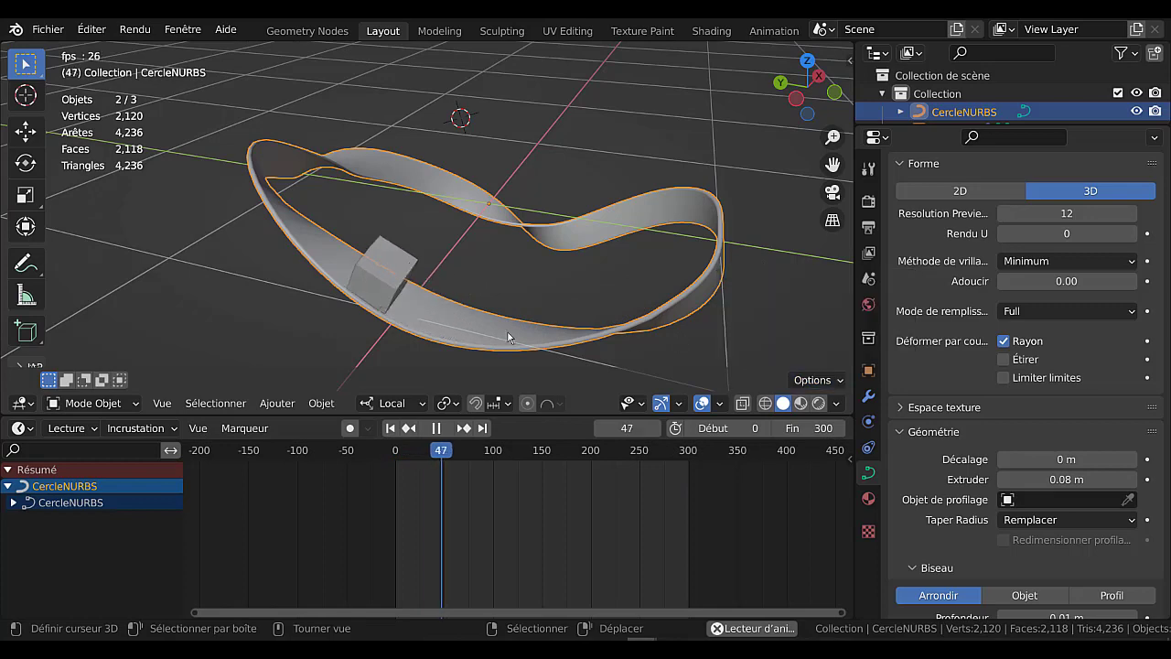
{"action": "middle_click_drag", "start_coordinate": [653, 347], "coordinate": [602, 316]}
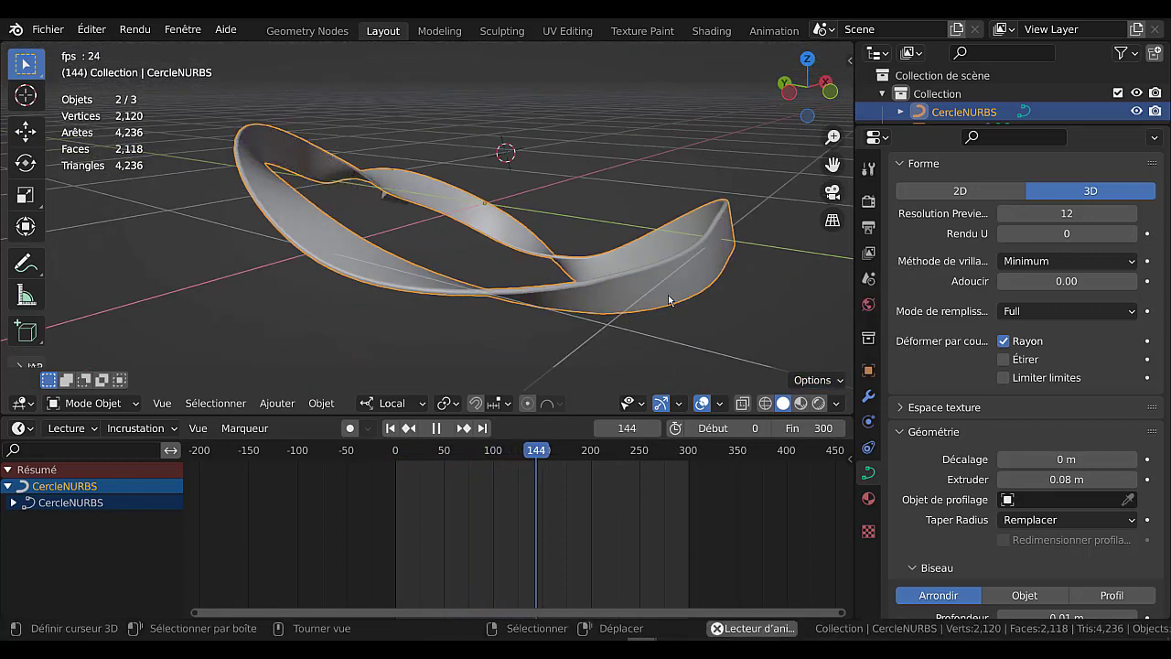
{"action": "middle_click_drag", "start_coordinate": [672, 281], "coordinate": [709, 300]}
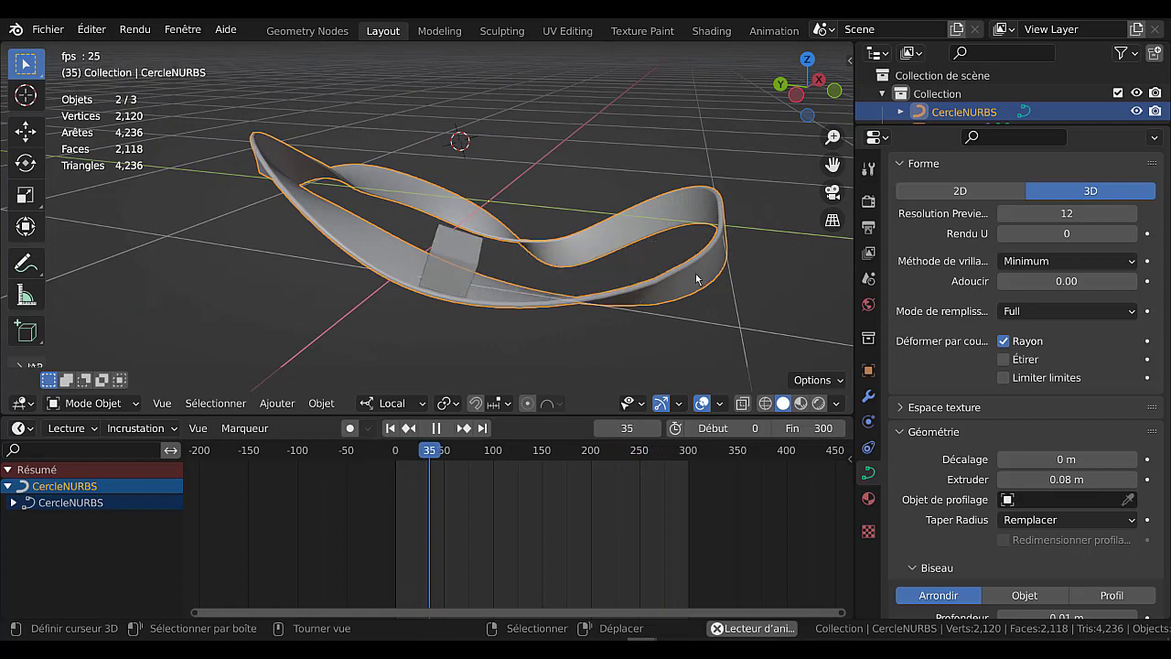
{"action": "scroll", "coordinate": [695, 274], "scroll_direction": "down", "scroll_amount": 2}
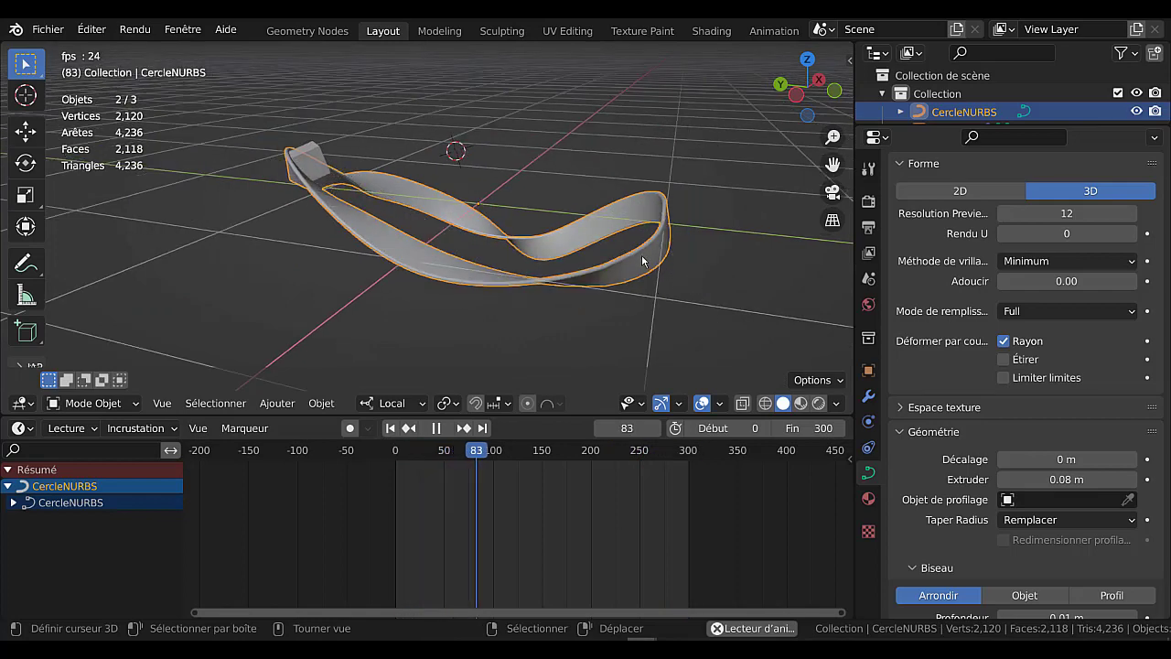
{"action": "key", "text": "g"}
{"action": "right_click", "coordinate": [675, 271]}
{"action": "mouse_move", "coordinate": [697, 278]}
{"action": "middle_mouse_down"}
{"action": "mouse_move", "coordinate": [716, 281]}
{"action": "mouse_move", "coordinate": [697, 293]}
{"action": "middle_mouse_up"}
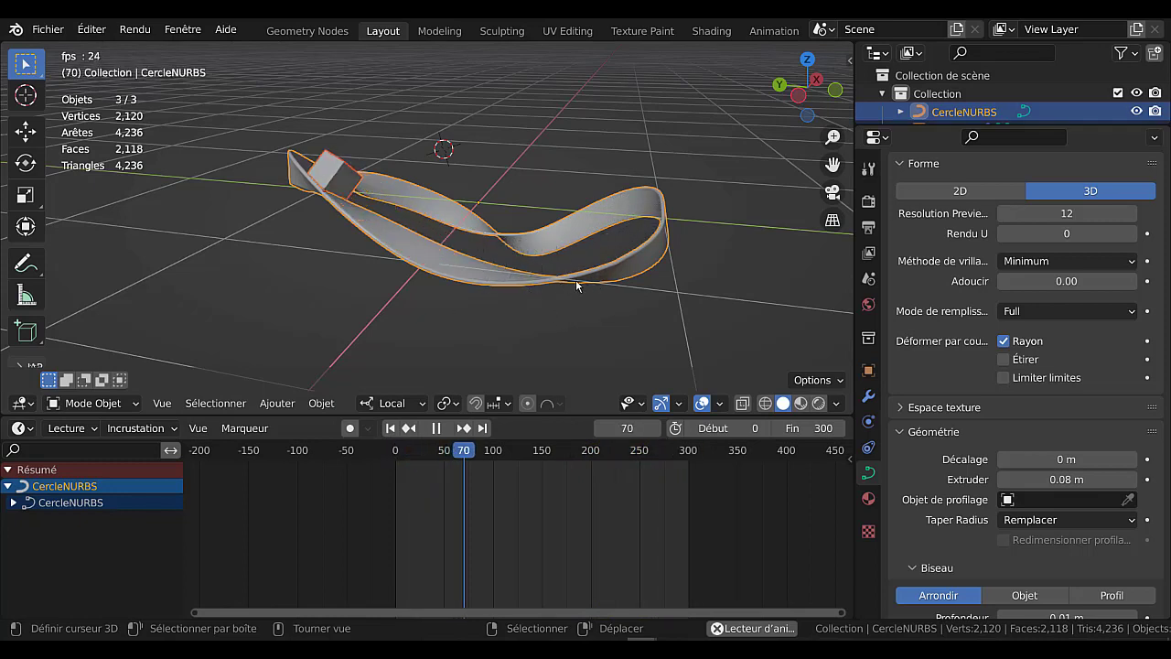
Delete the cube and the curve and snap the 3D cursor to the world origin
{"action": "key", "text": "x"}
{"action": "left_click", "coordinate": [517, 276]}
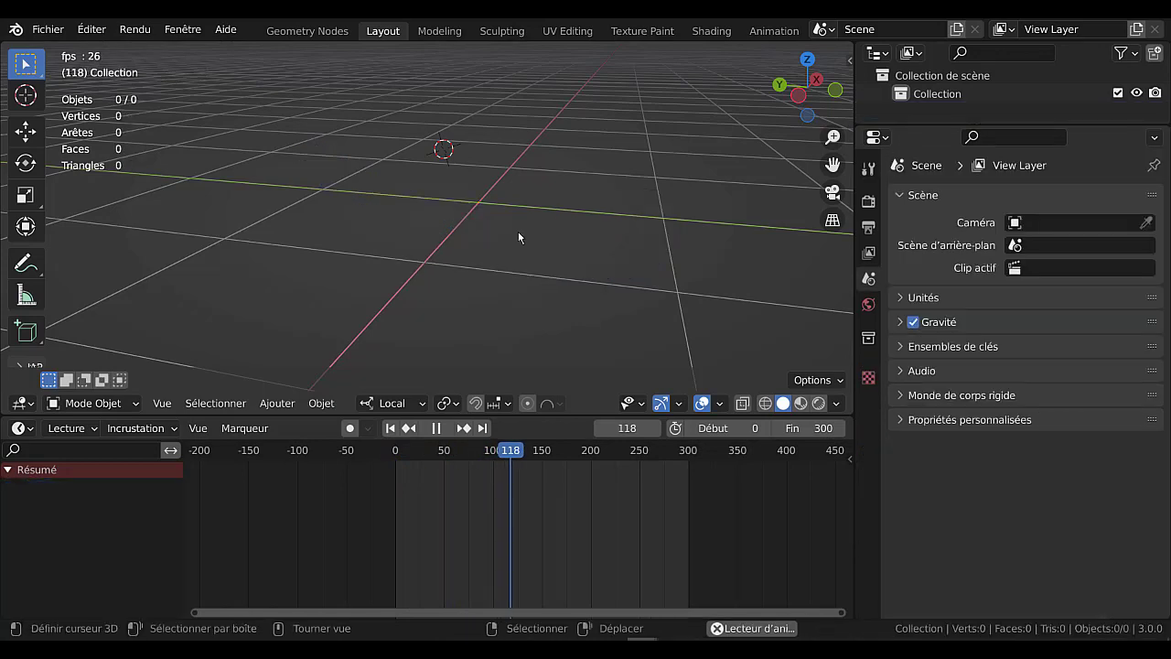
{"action": "key", "text": "shift+s"}
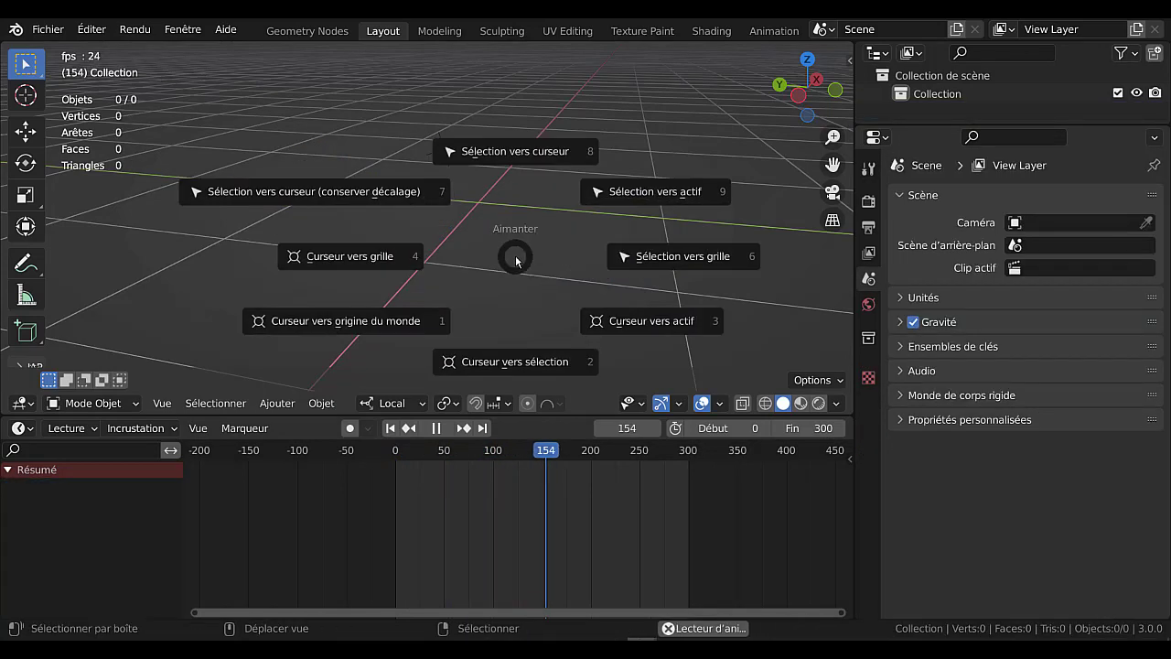
{"action": "left_click", "coordinate": [393, 322]}
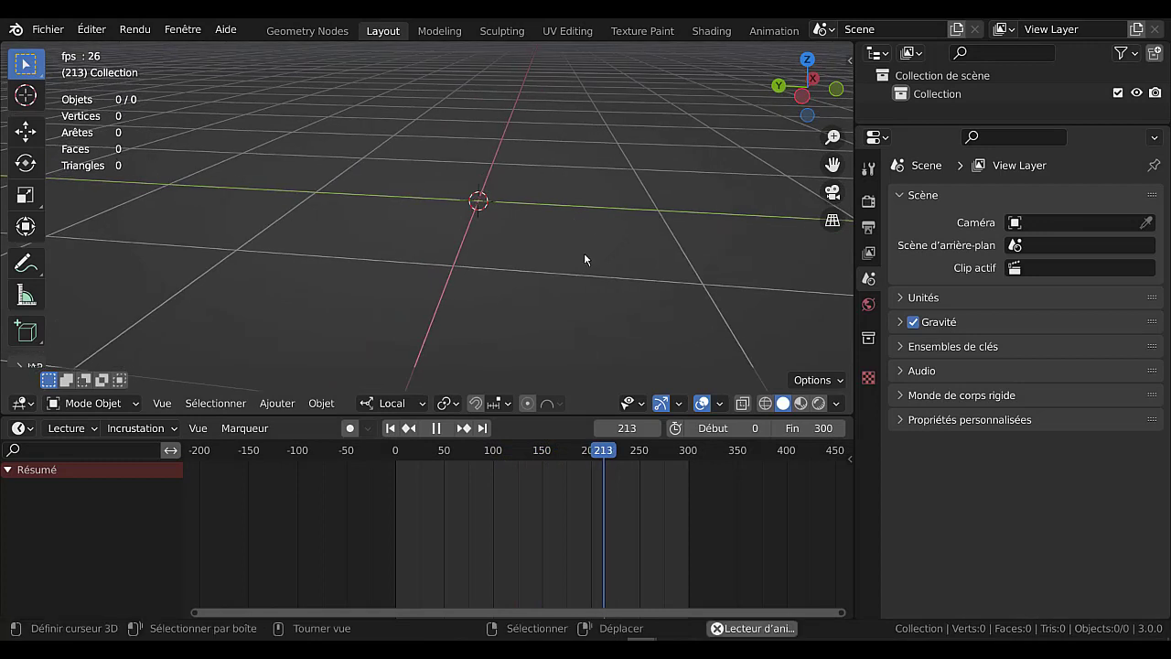
Stop playback, return to frame 0, and set the end frame (Fin) to 250
{"action": "left_click", "coordinate": [440, 432]}
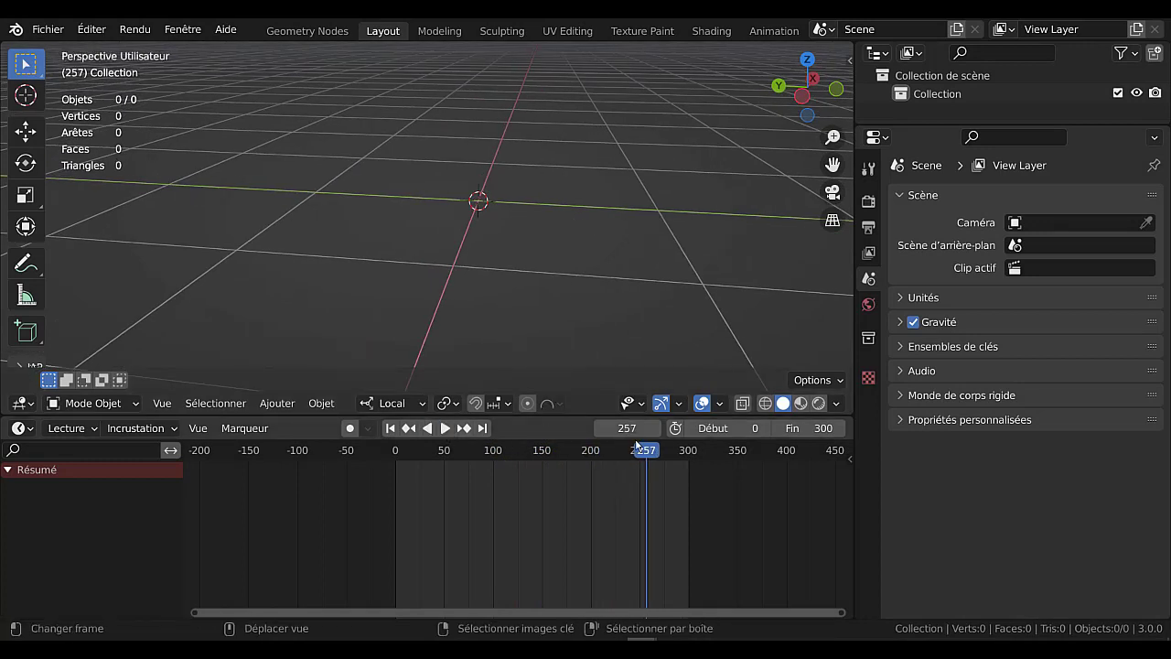
{"action": "left_click_drag", "start_coordinate": [641, 456], "coordinate": [376, 470]}
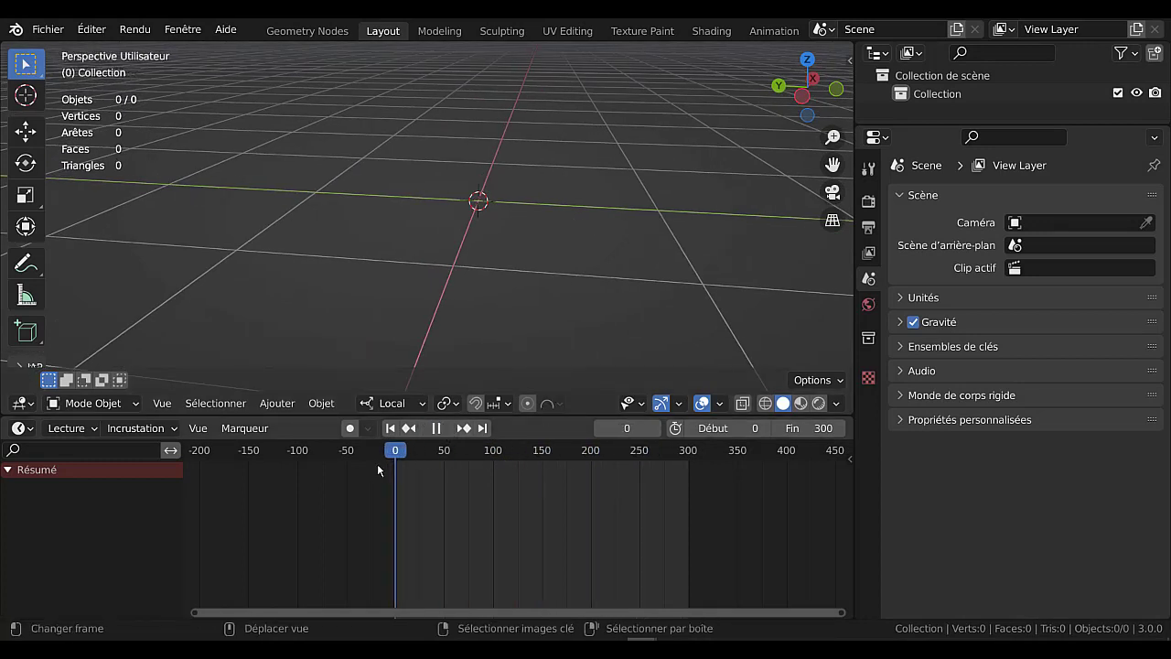
{"action": "left_click", "coordinate": [812, 428]}
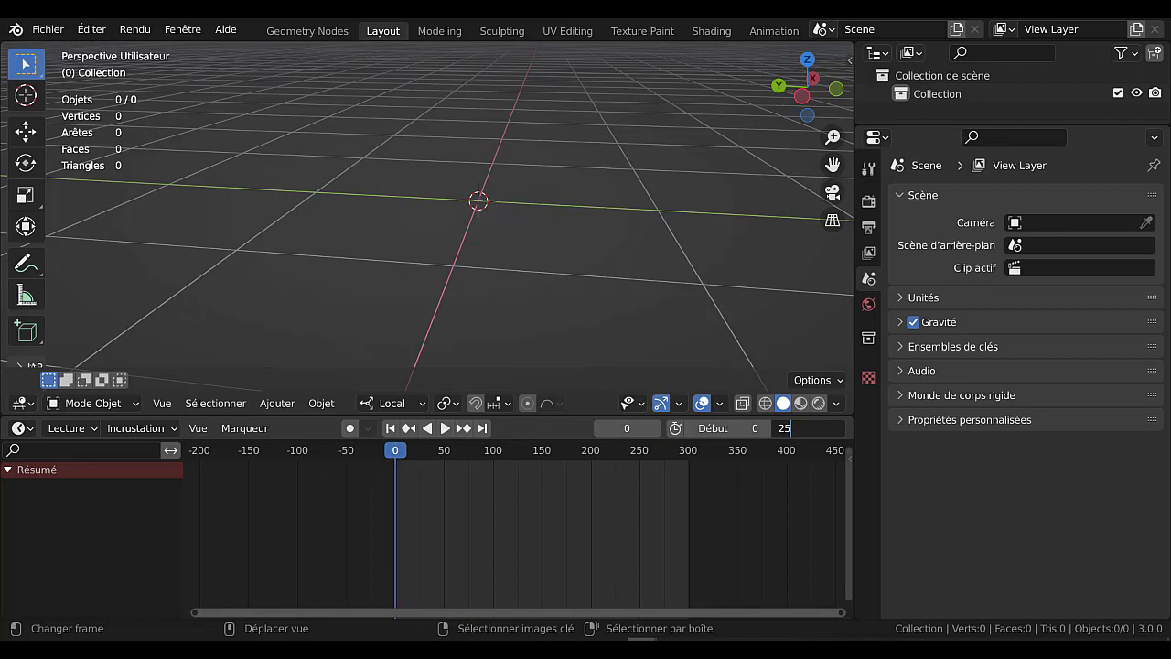
{"action": "key", "text": "Return"}
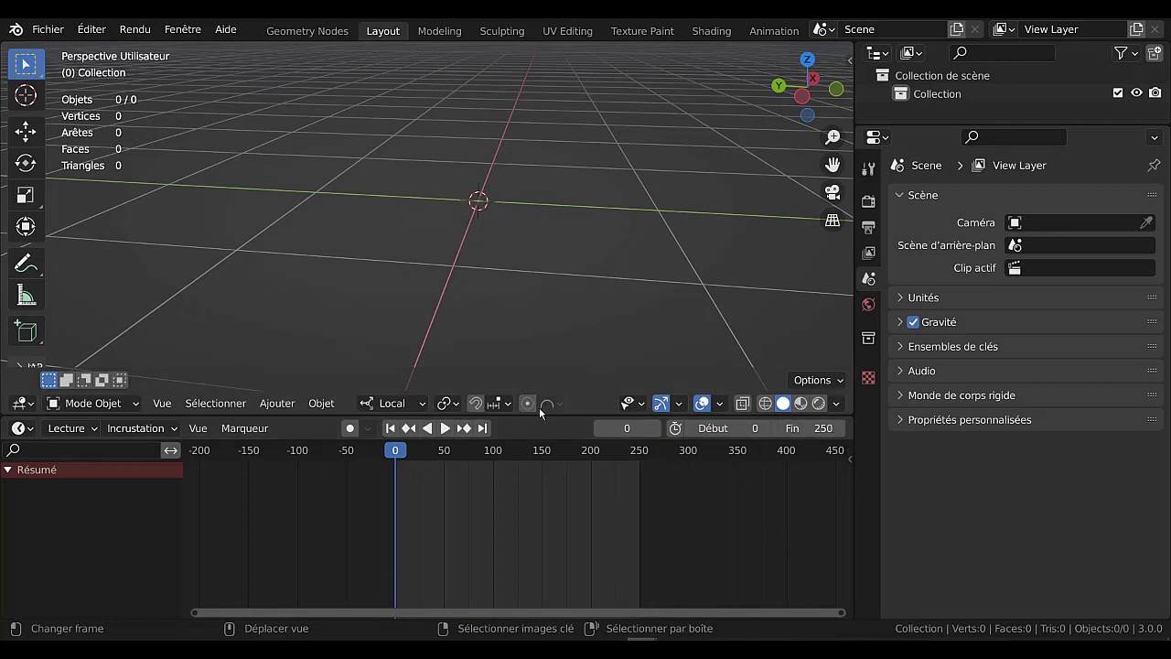
Enlarge the 3D viewport at the timeline's expense and add a Chemin curve at the world origin
{"action": "left_click_drag", "start_coordinate": [560, 413], "coordinate": [560, 538]}
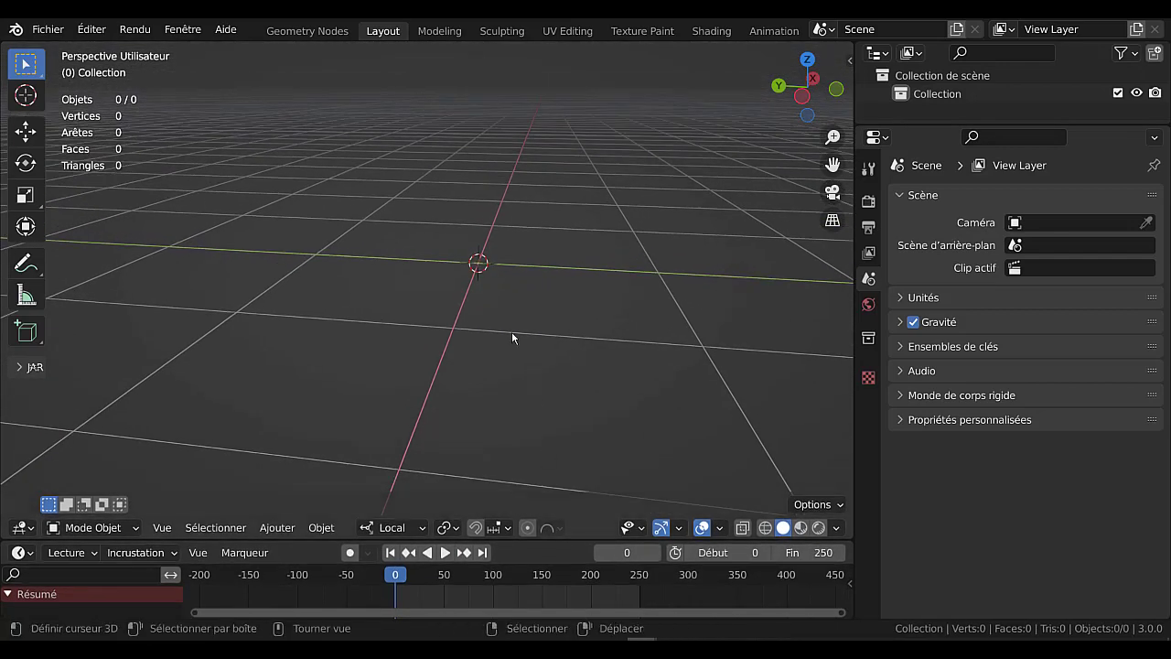
{"action": "left_click", "coordinate": [279, 527]}
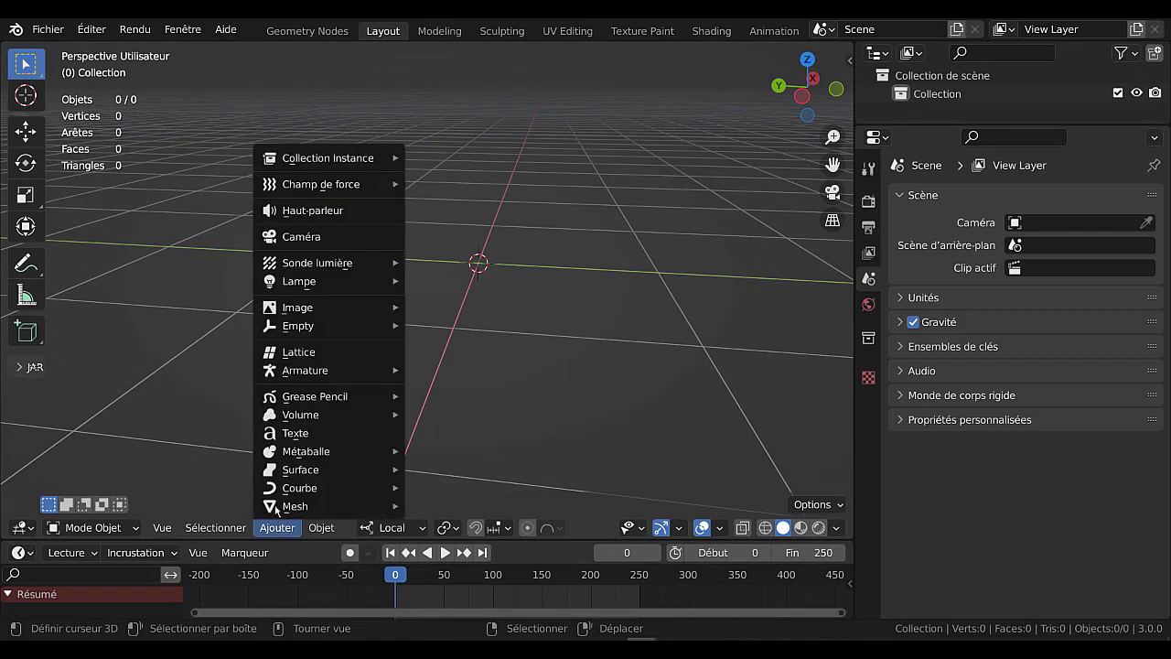
{"action": "mouse_move", "coordinate": [272, 506]}
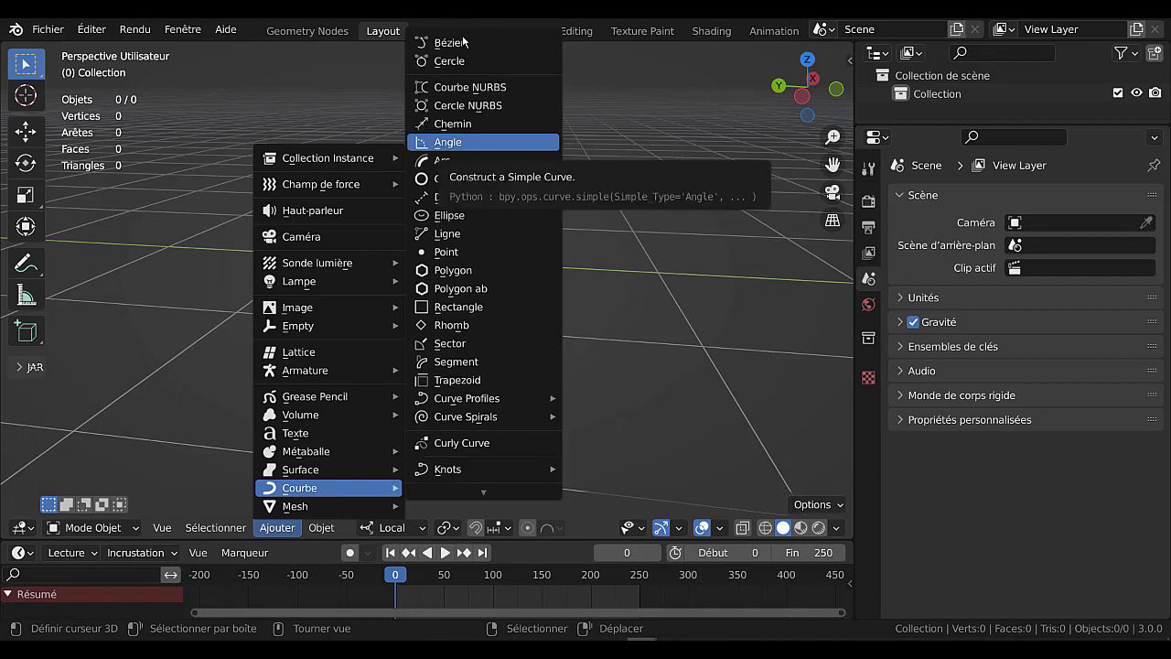
{"action": "left_click", "coordinate": [470, 126]}
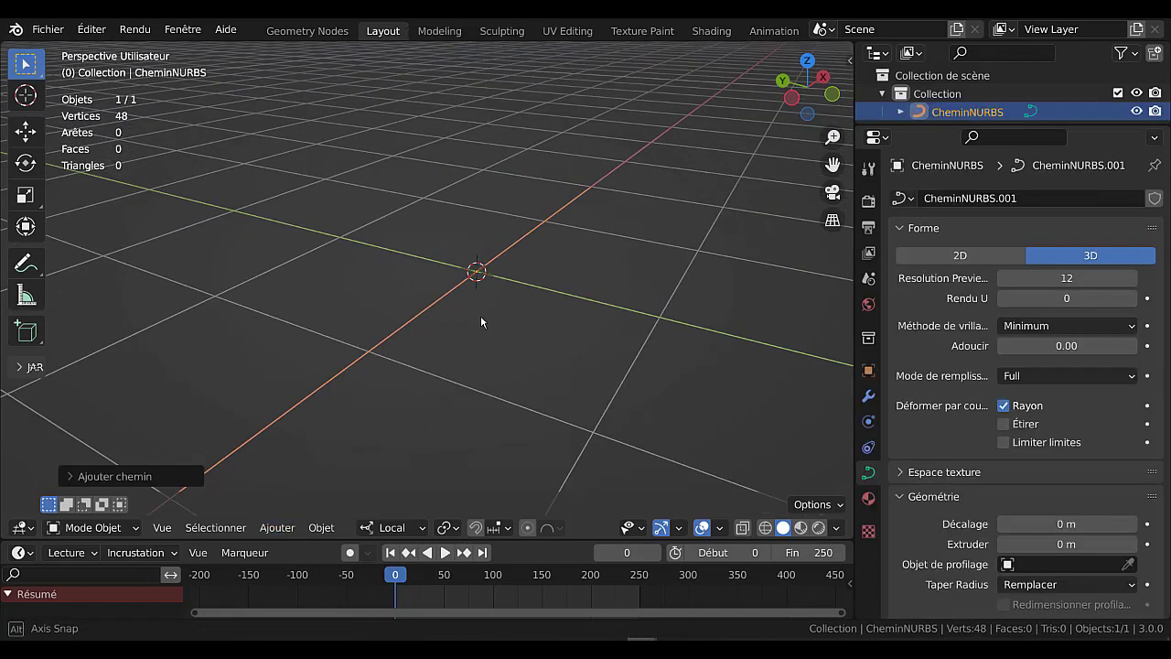
Examine the path's control points and direction marks in Edit mode, in front orthographic and perspective views, and return to Object mode
{"action": "middle_click_drag", "start_coordinate": [545, 321], "coordinate": [522, 282]}
{"action": "left_click", "coordinate": [522, 282]}
{"action": "left_click", "coordinate": [511, 275]}
{"action": "scroll", "coordinate": [521, 293], "scroll_direction": "up", "scroll_amount": 3}
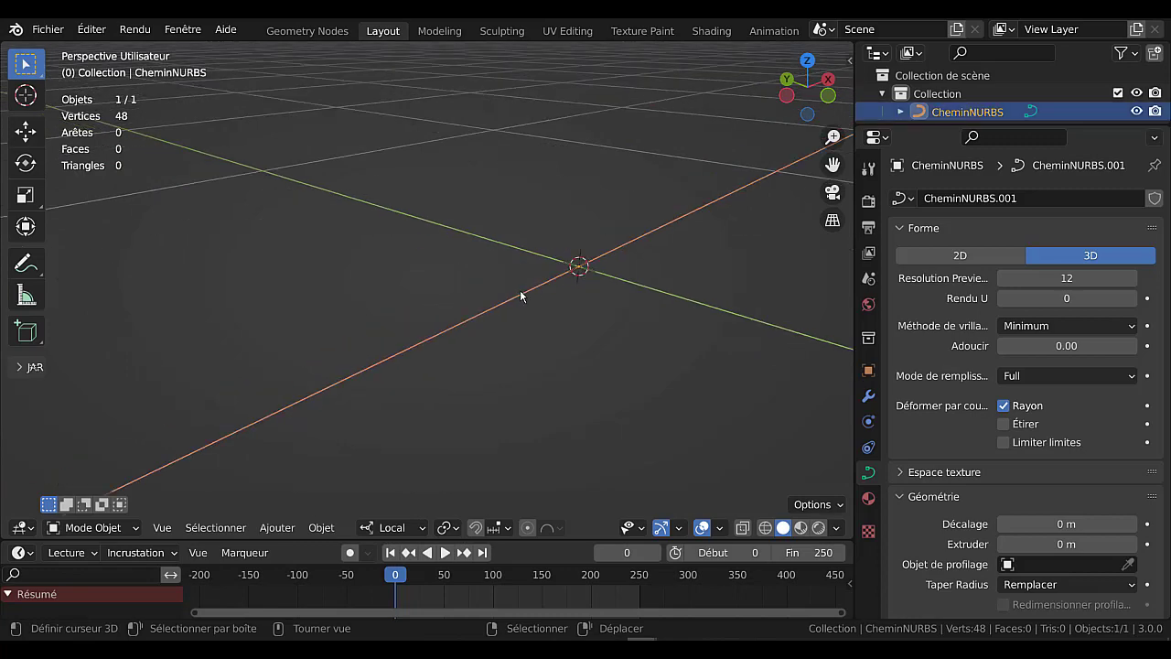
{"action": "key", "text": "Tab"}
{"action": "scroll", "coordinate": [525, 308], "scroll_direction": "down", "scroll_amount": 4}
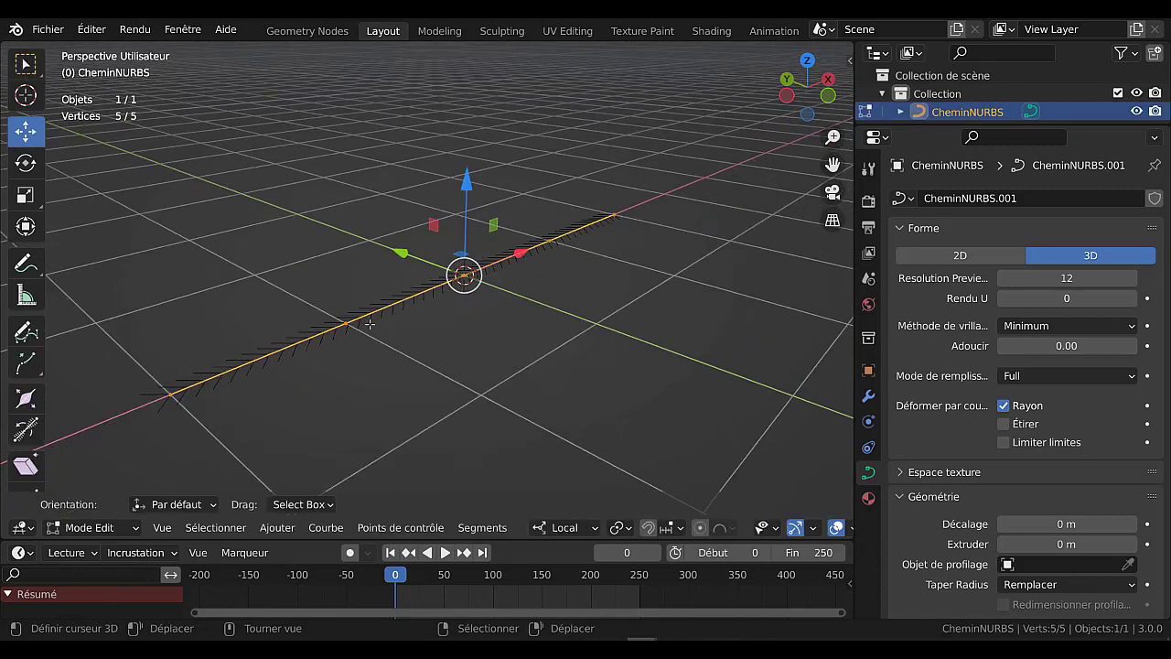
{"action": "key", "text": "KP_1"}
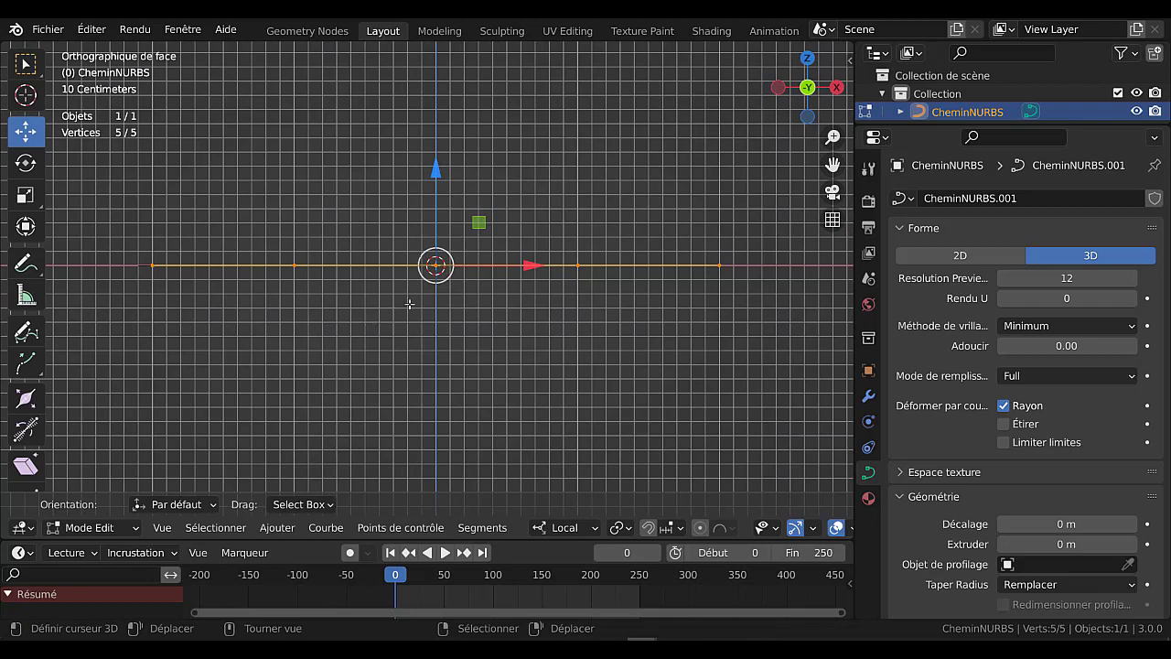
{"action": "middle_click_drag", "start_coordinate": [409, 304], "coordinate": [429, 344]}
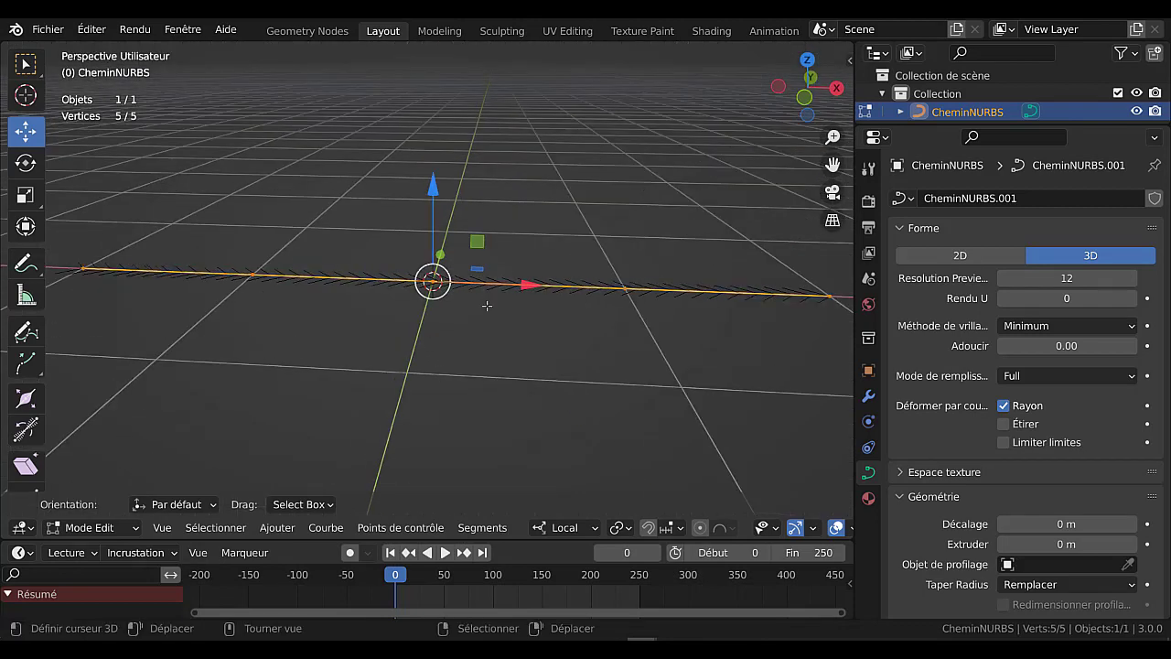
{"action": "scroll", "coordinate": [487, 305], "scroll_direction": "down", "scroll_amount": 1}
{"action": "middle_click_drag", "start_coordinate": [486, 306], "coordinate": [490, 338]}
{"action": "scroll", "coordinate": [490, 337], "scroll_direction": "down", "scroll_amount": 3}
{"action": "key", "text": "Tab"}
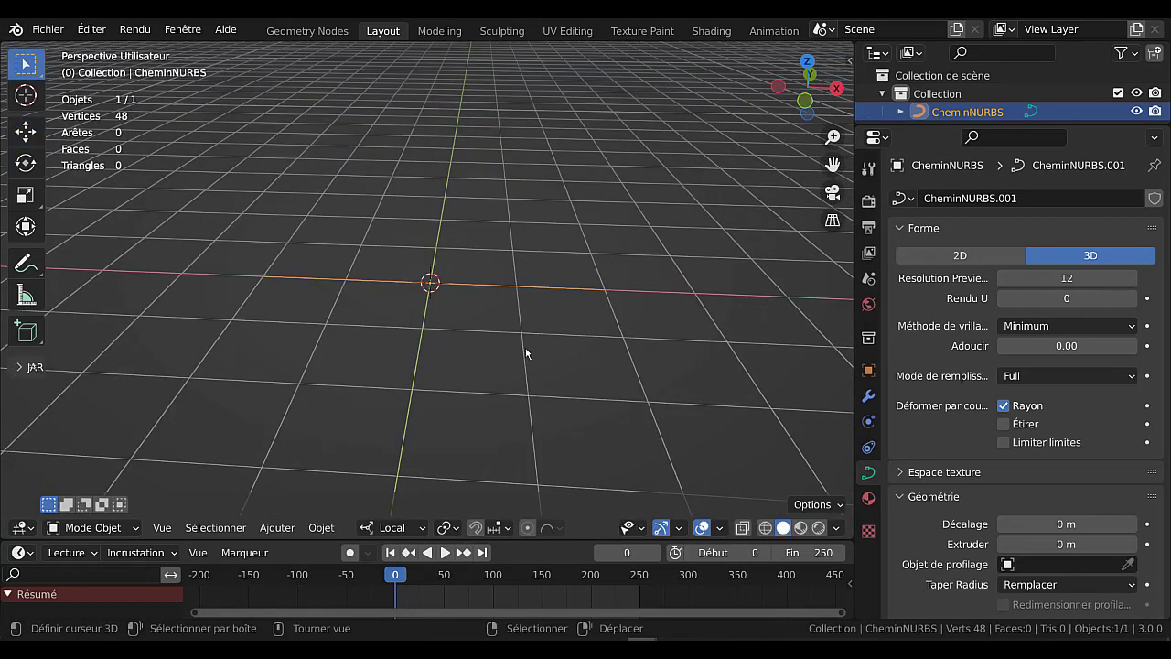
Add a second Chemin curve at the world origin
{"action": "middle_click_drag", "start_coordinate": [534, 375], "coordinate": [519, 366]}
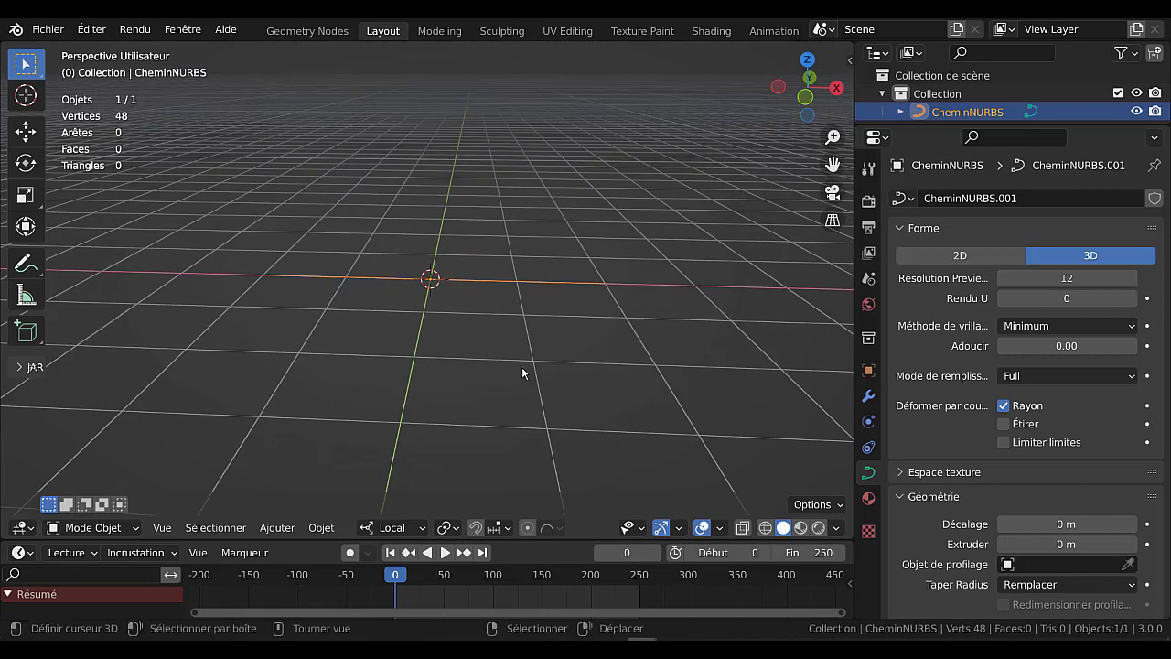
{"action": "left_click", "coordinate": [277, 528]}
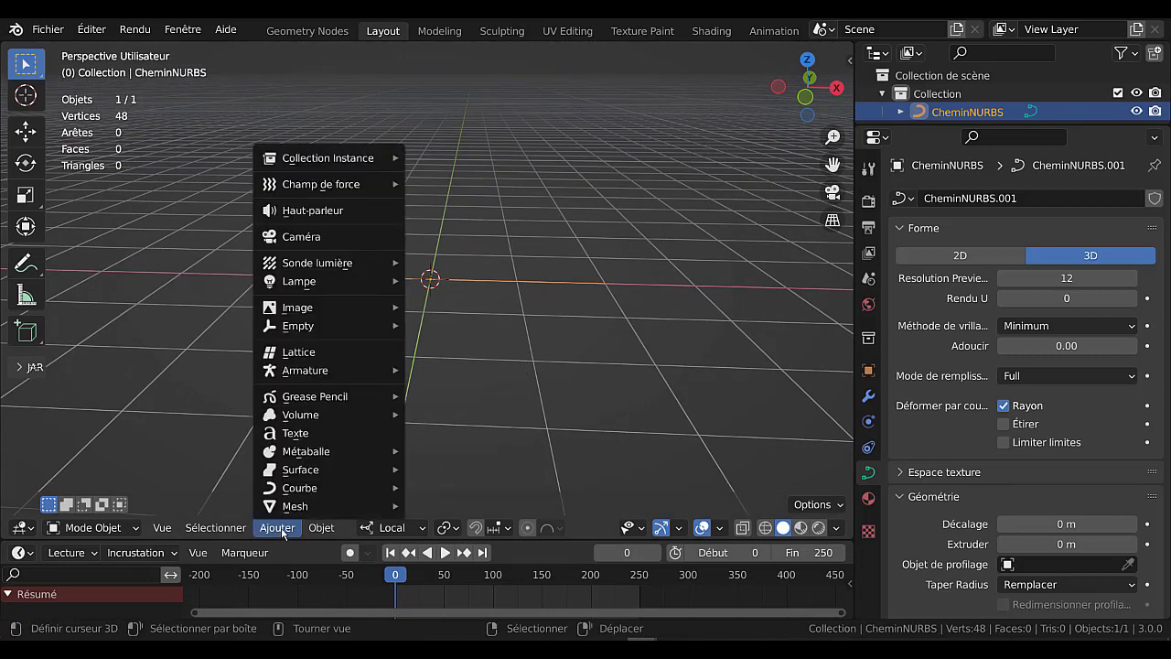
{"action": "mouse_move", "coordinate": [284, 492]}
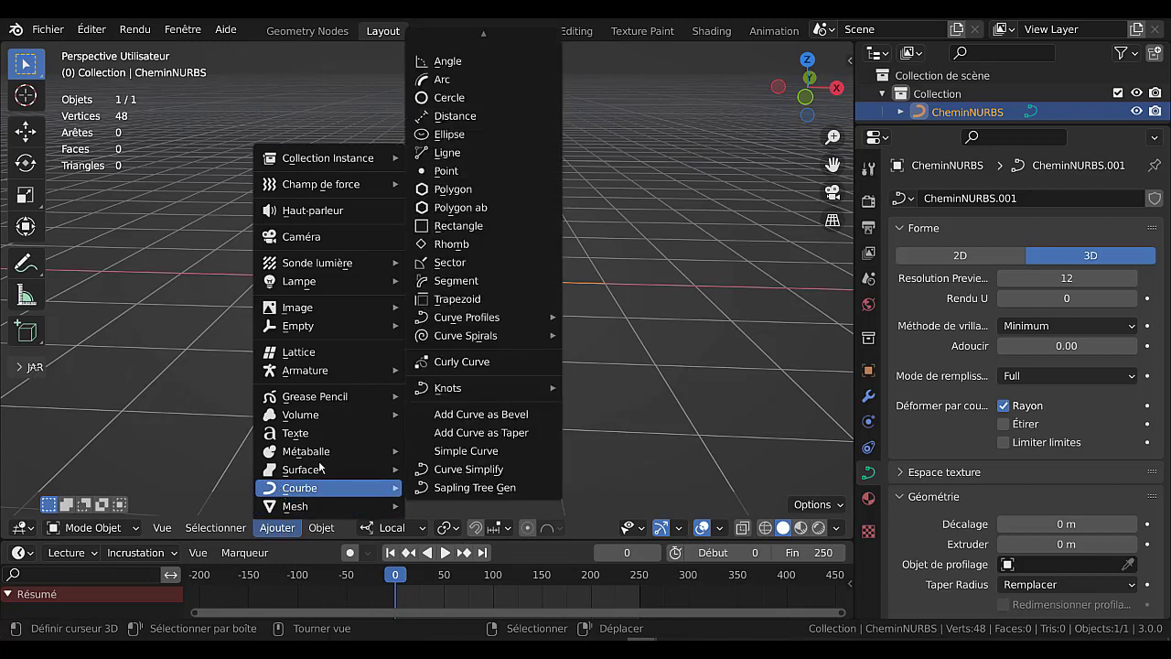
{"action": "scroll", "coordinate": [457, 133], "scroll_direction": "up", "scroll_amount": 4}
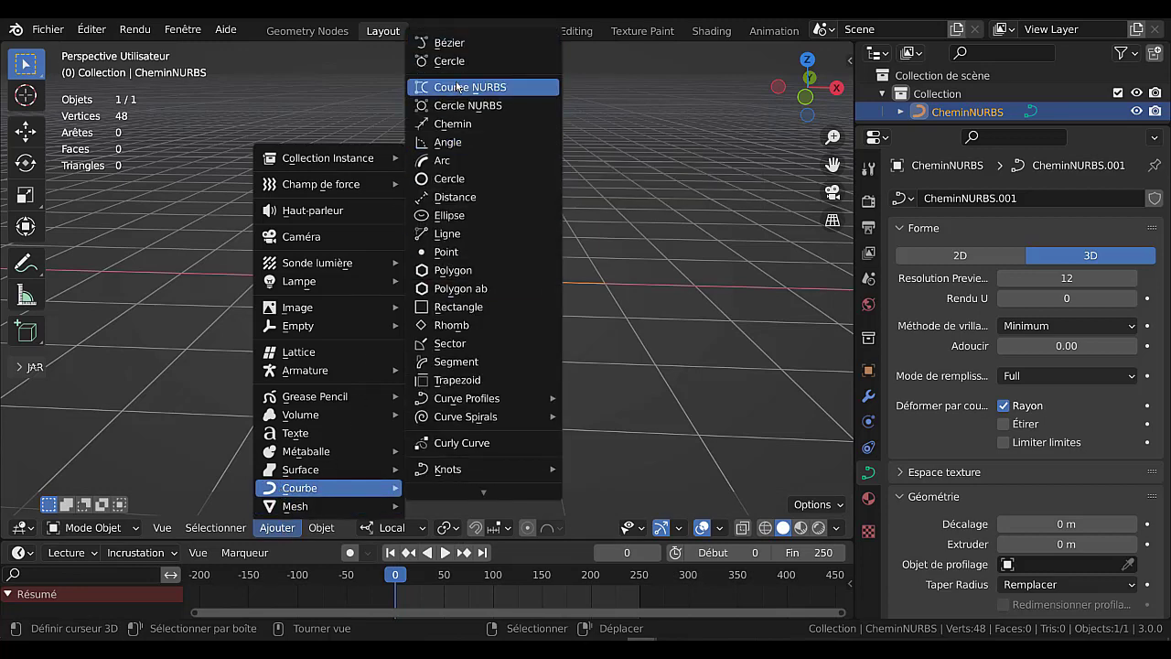
{"action": "left_click", "coordinate": [453, 120]}
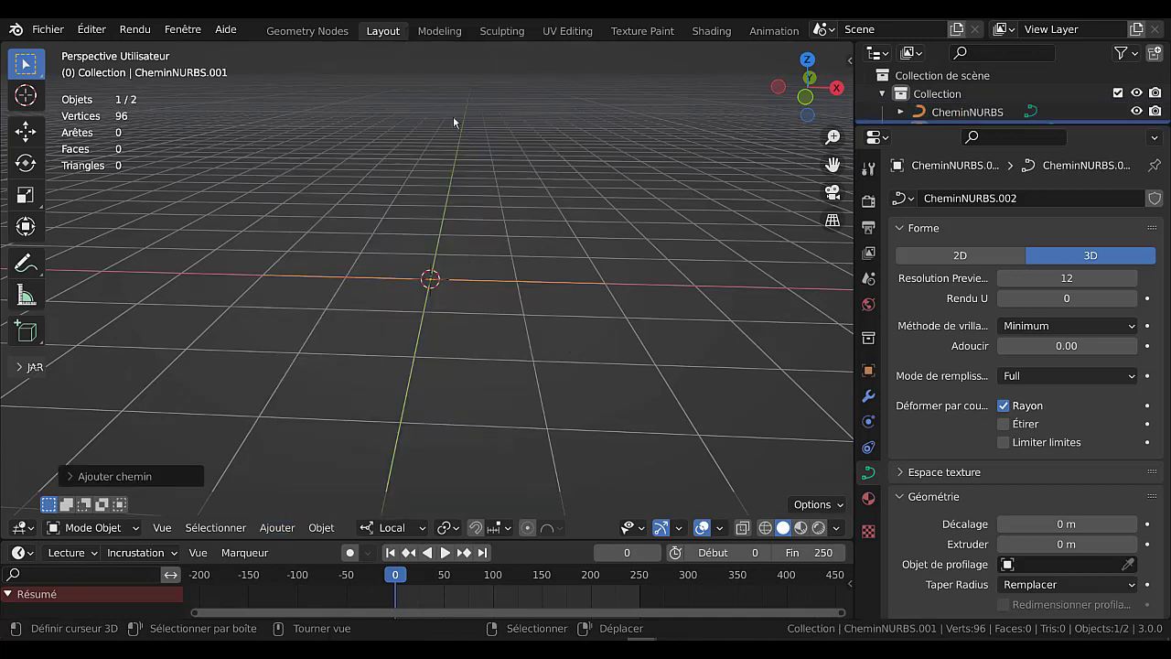
Raise the new path along the Z axis, above the first path
{"action": "key", "text": "g"}
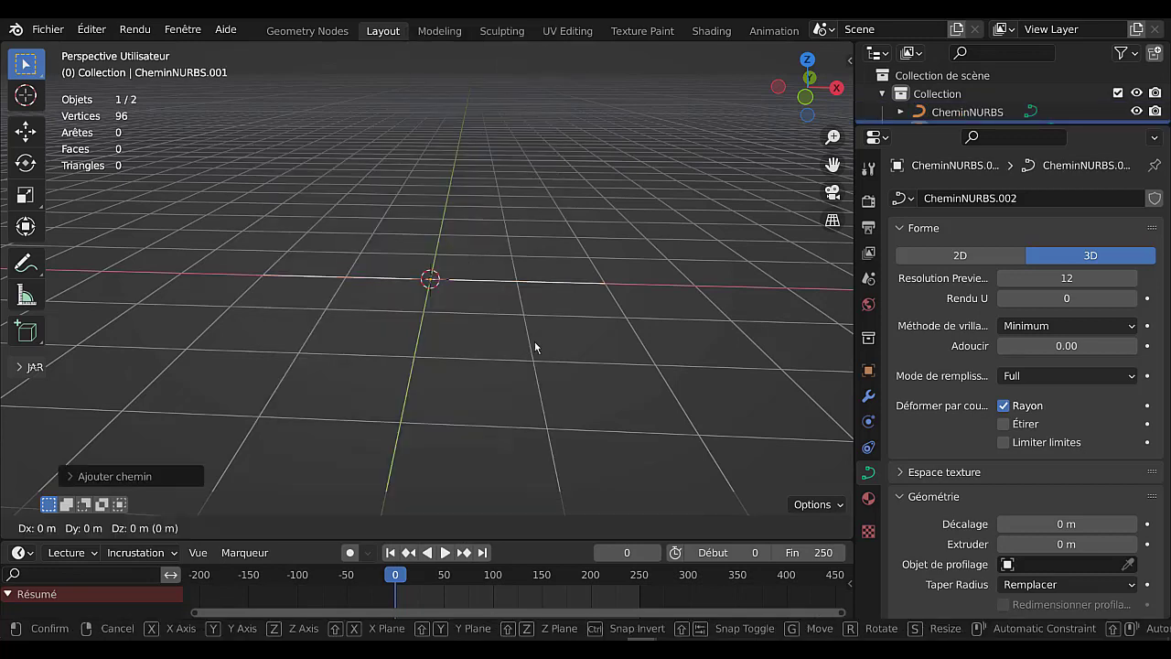
{"action": "key", "text": "z"}
{"action": "key", "text": "z"}
{"action": "left_click", "coordinate": [517, 268]}
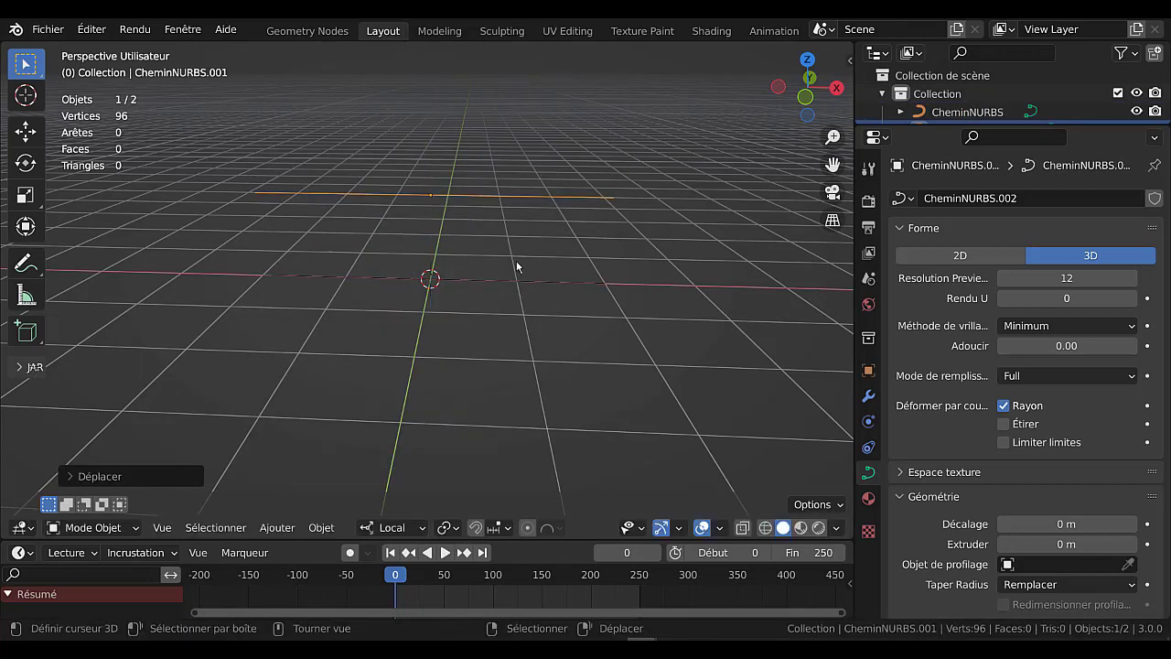
Select the path lying at the origin and set its bevel (Biseau) Profondeur to 0.1 m and Résolution to 29
{"action": "middle_click_drag", "start_coordinate": [517, 267], "coordinate": [467, 249]}
{"action": "left_click", "coordinate": [457, 274]}
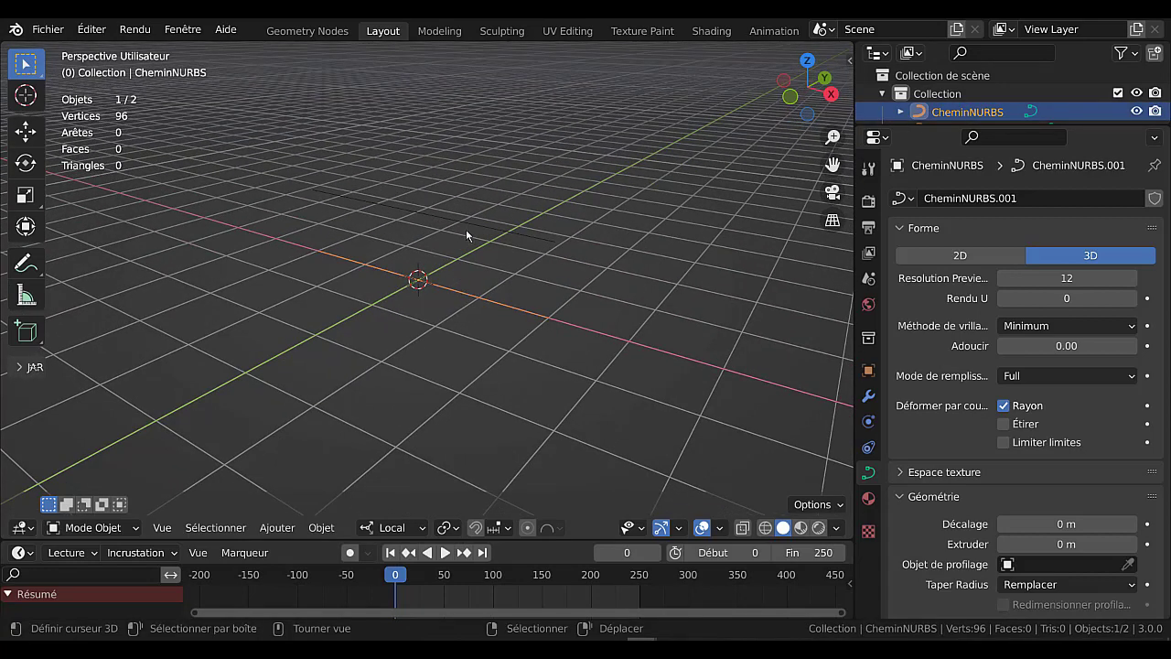
{"action": "left_click", "coordinate": [467, 217]}
{"action": "left_click", "coordinate": [455, 286]}
{"action": "middle_click_drag", "start_coordinate": [442, 350], "coordinate": [469, 346]}
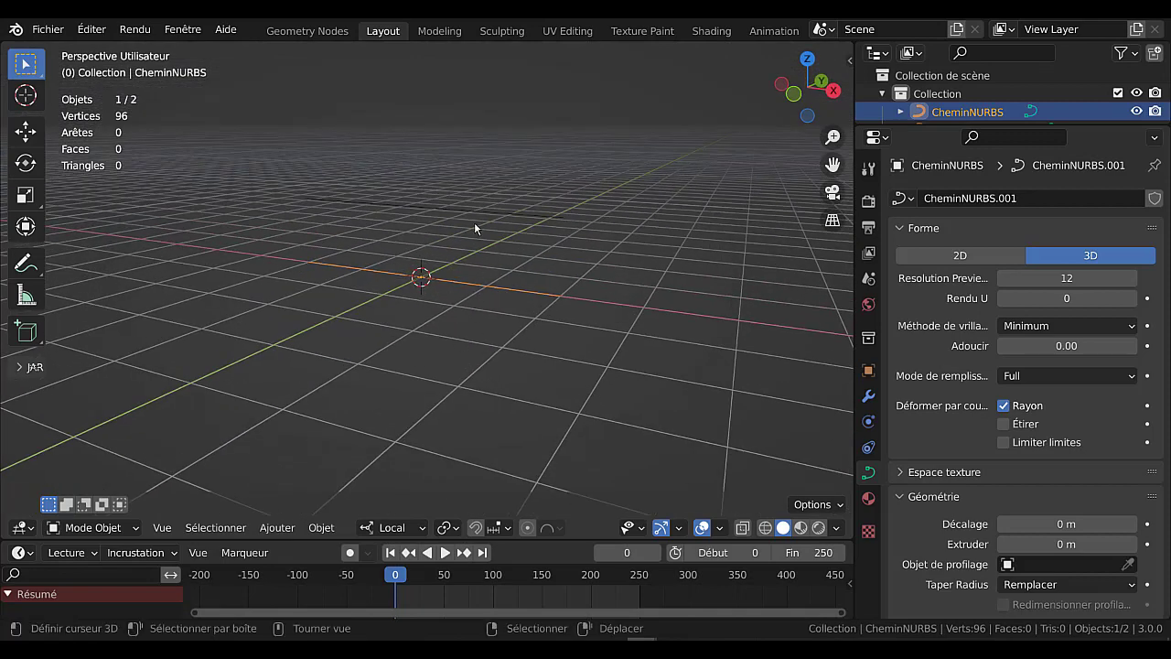
{"action": "middle_click_drag", "start_coordinate": [509, 261], "coordinate": [473, 293]}
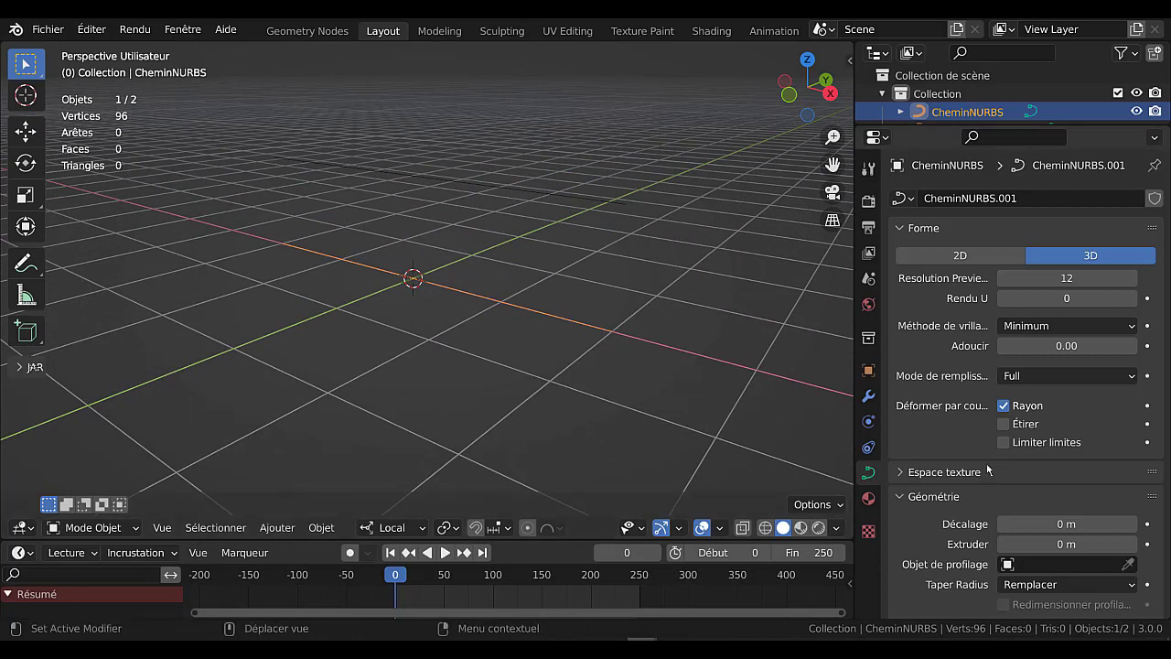
{"action": "scroll", "coordinate": [974, 470], "scroll_direction": "down", "scroll_amount": 2}
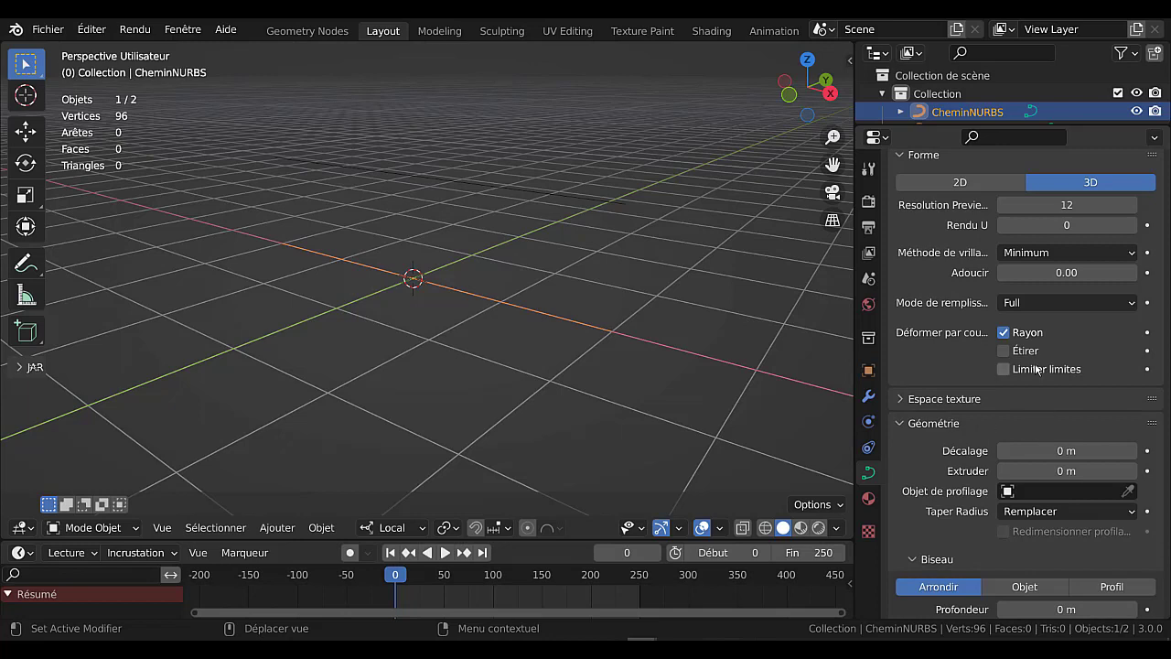
{"action": "scroll", "coordinate": [970, 513], "scroll_direction": "down", "scroll_amount": 5}
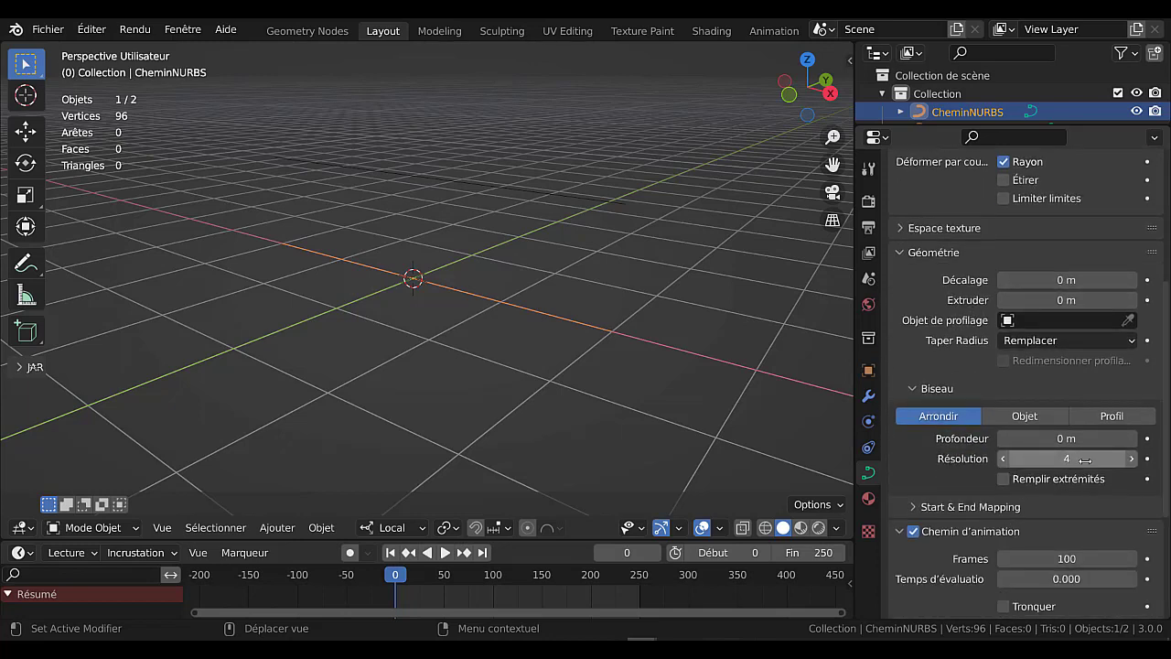
{"action": "left_click_drag", "start_coordinate": [1065, 439], "coordinate": [1143, 462]}
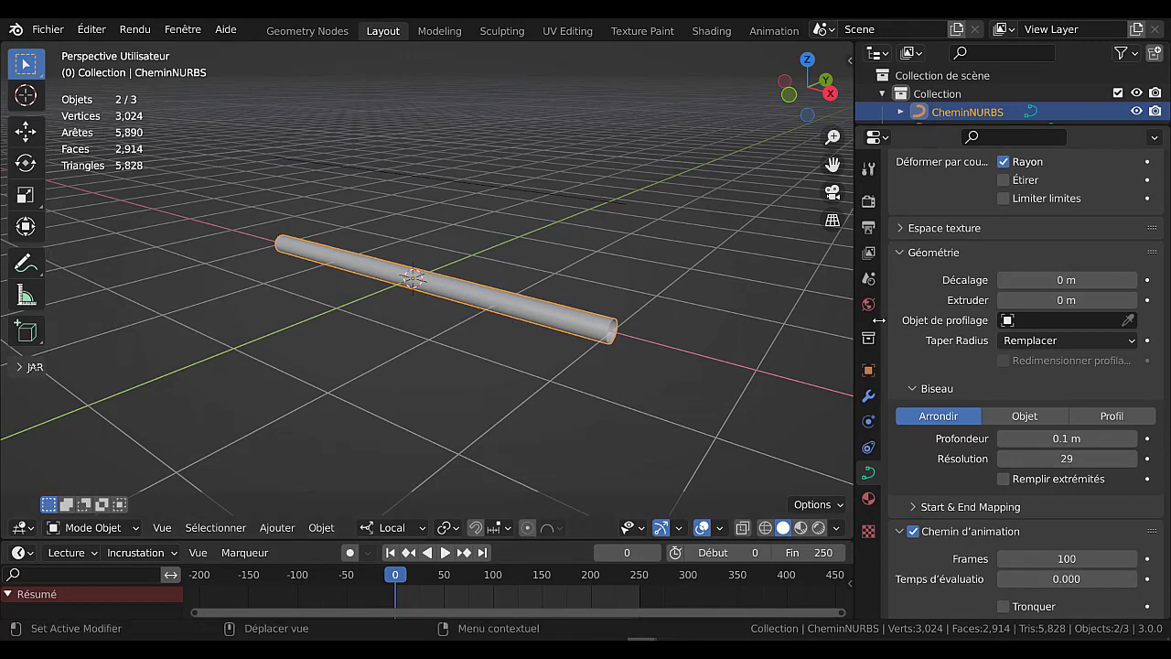
Widen the properties editor and assign CheminNURBS.001 as the tube's Objet de profilage
{"action": "left_click_drag", "start_coordinate": [878, 320], "coordinate": [746, 319]}
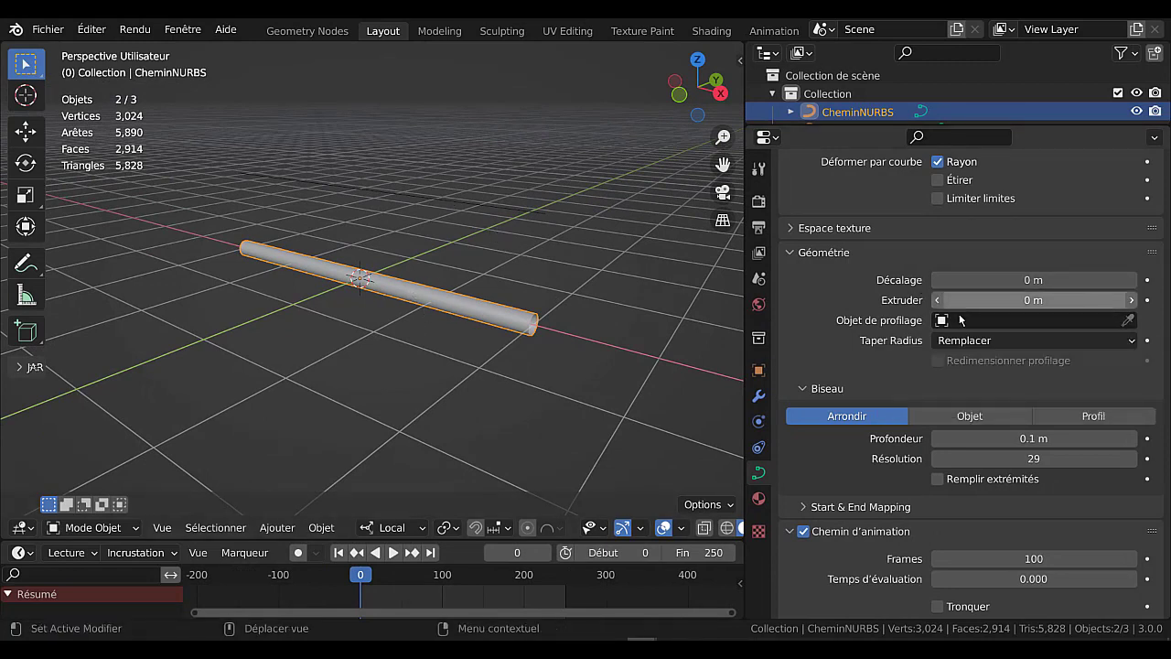
{"action": "left_click", "coordinate": [1007, 319]}
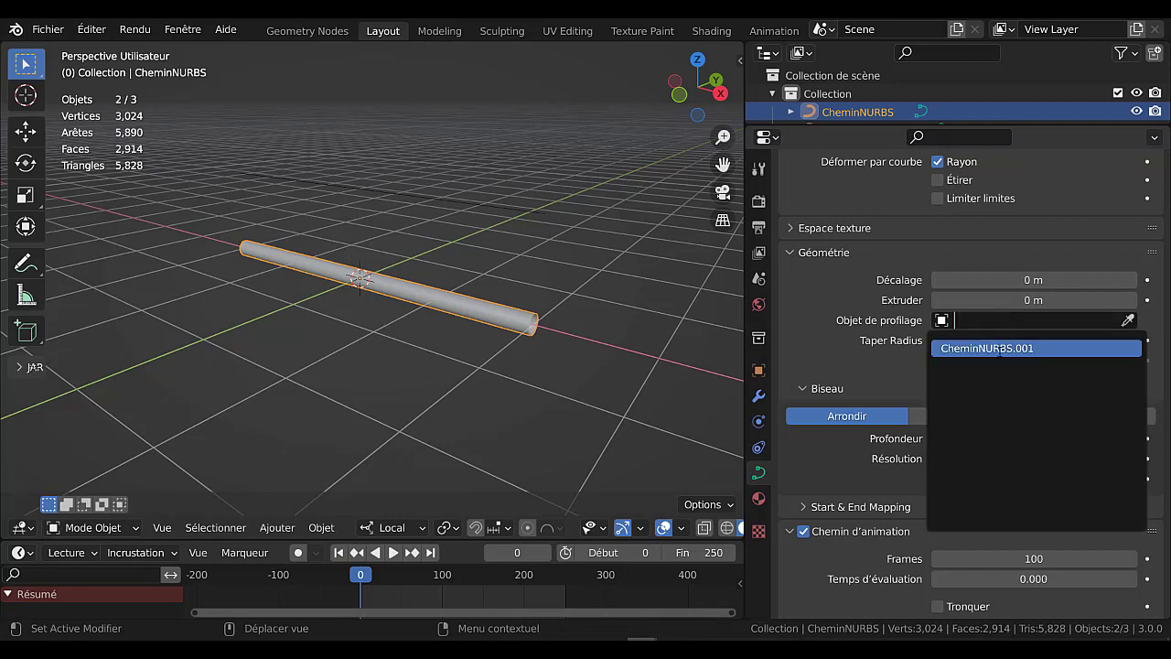
{"action": "left_click", "coordinate": [1001, 349]}
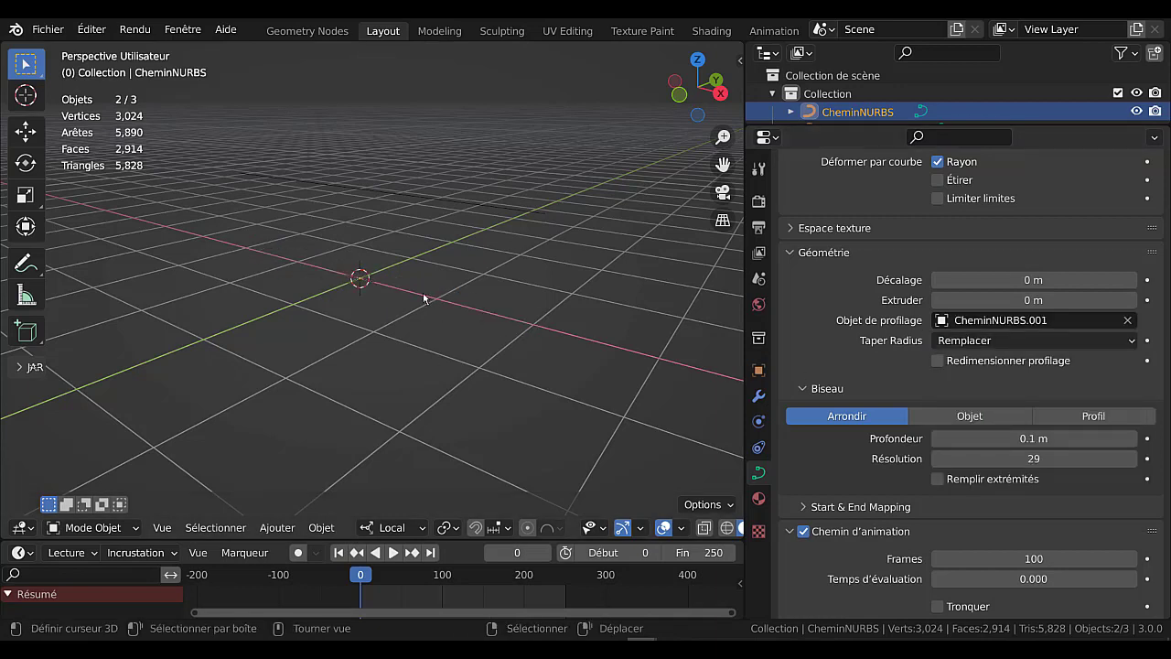
Select the raised path and move it slightly along Y in top orthographic view
{"action": "key", "text": "KP_7"}
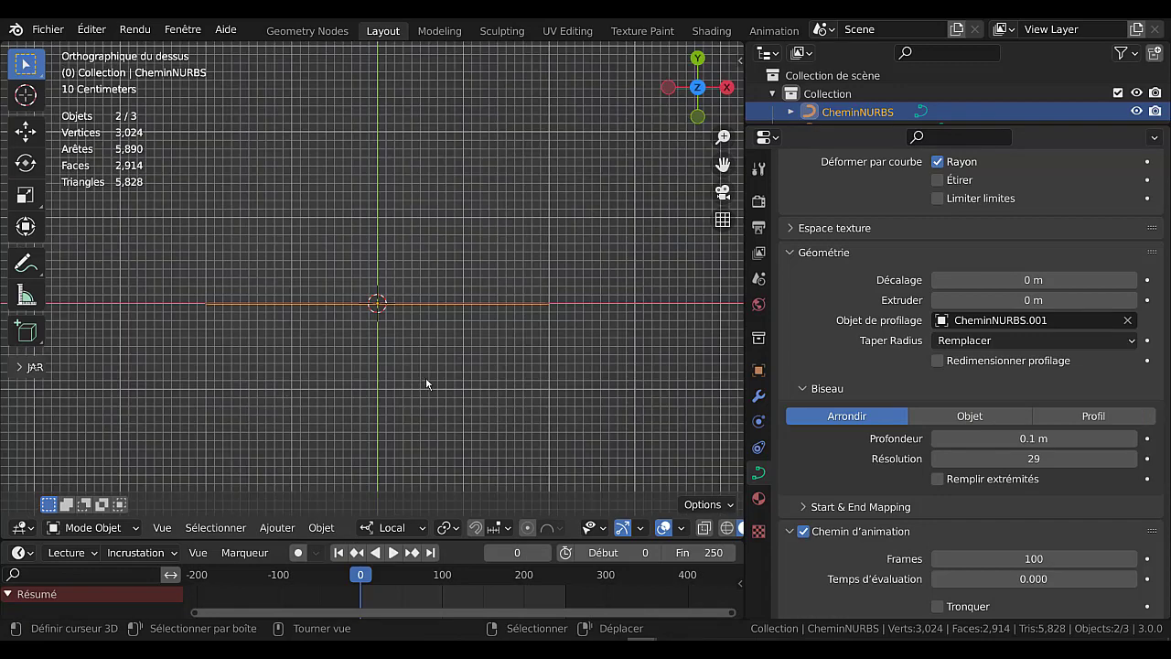
{"action": "middle_click_drag", "start_coordinate": [426, 377], "coordinate": [414, 215]}
{"action": "left_click", "coordinate": [413, 217]}
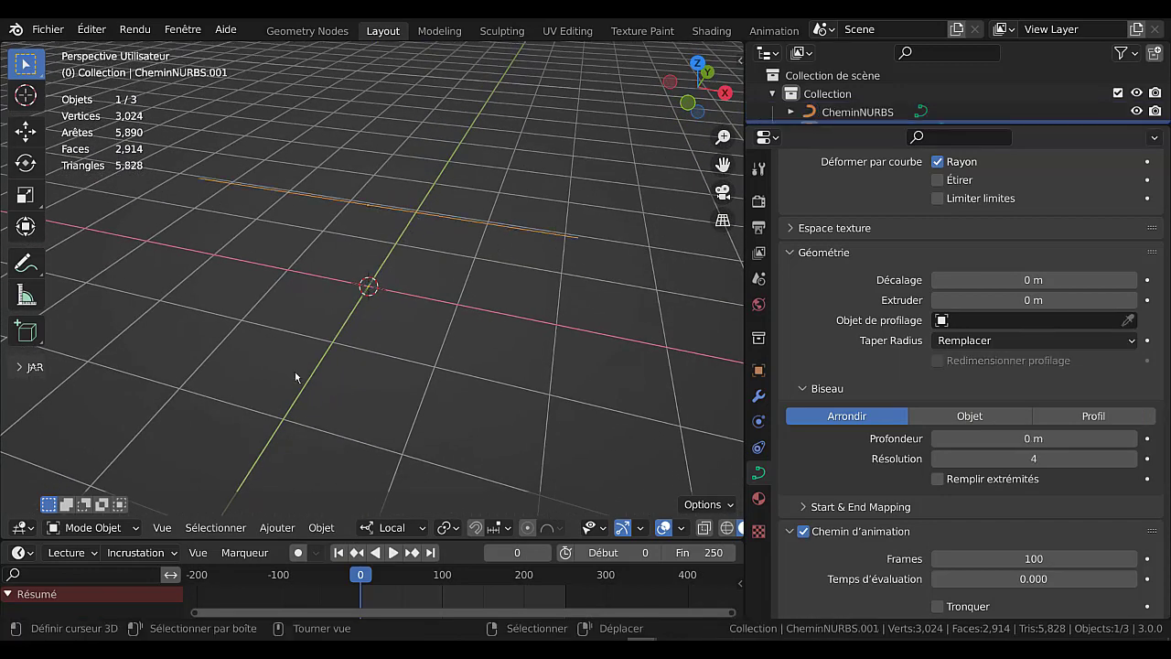
{"action": "key", "text": "KP_7"}
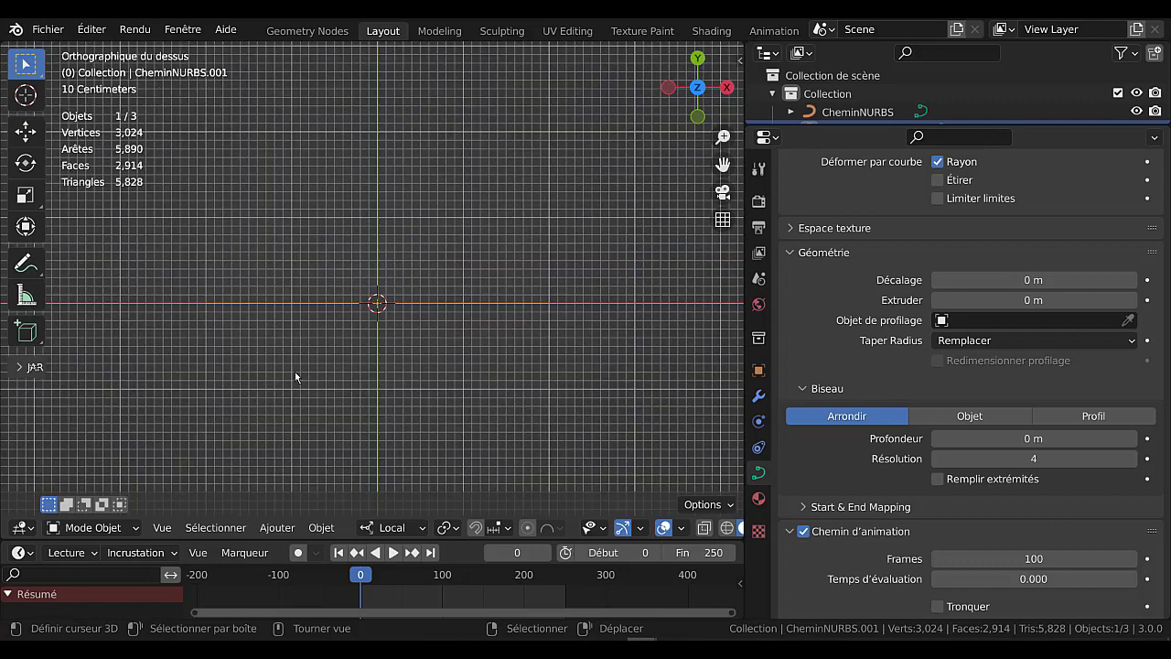
{"action": "key", "text": "g"}
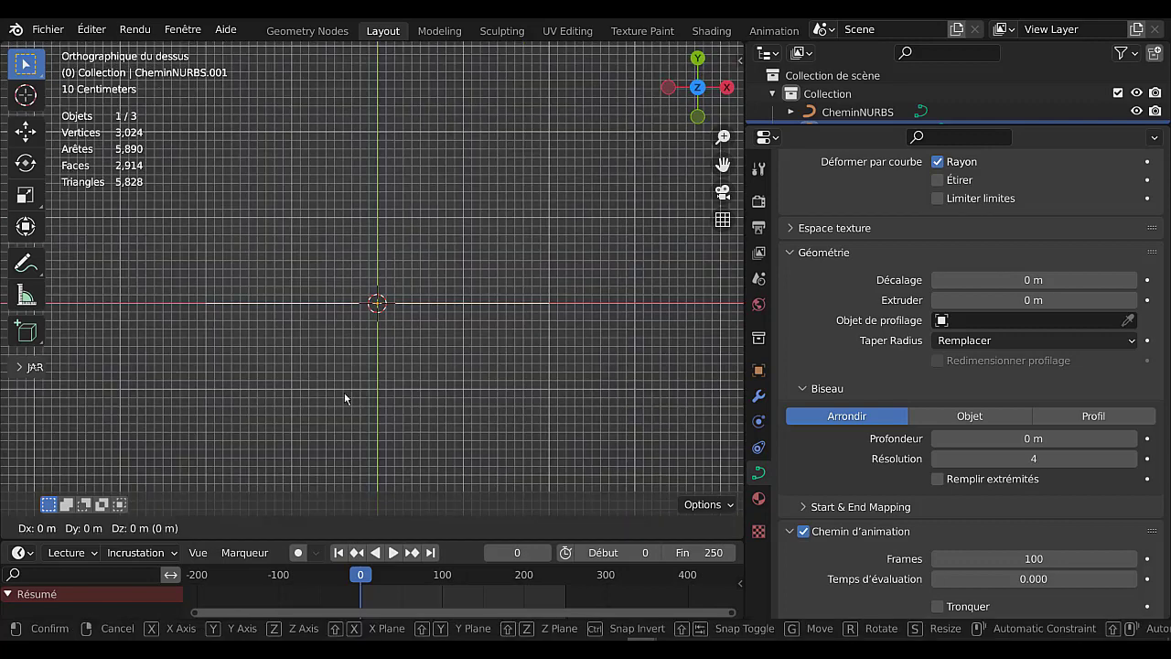
{"action": "key", "text": "x"}
{"action": "left_click", "coordinate": [379, 386]}
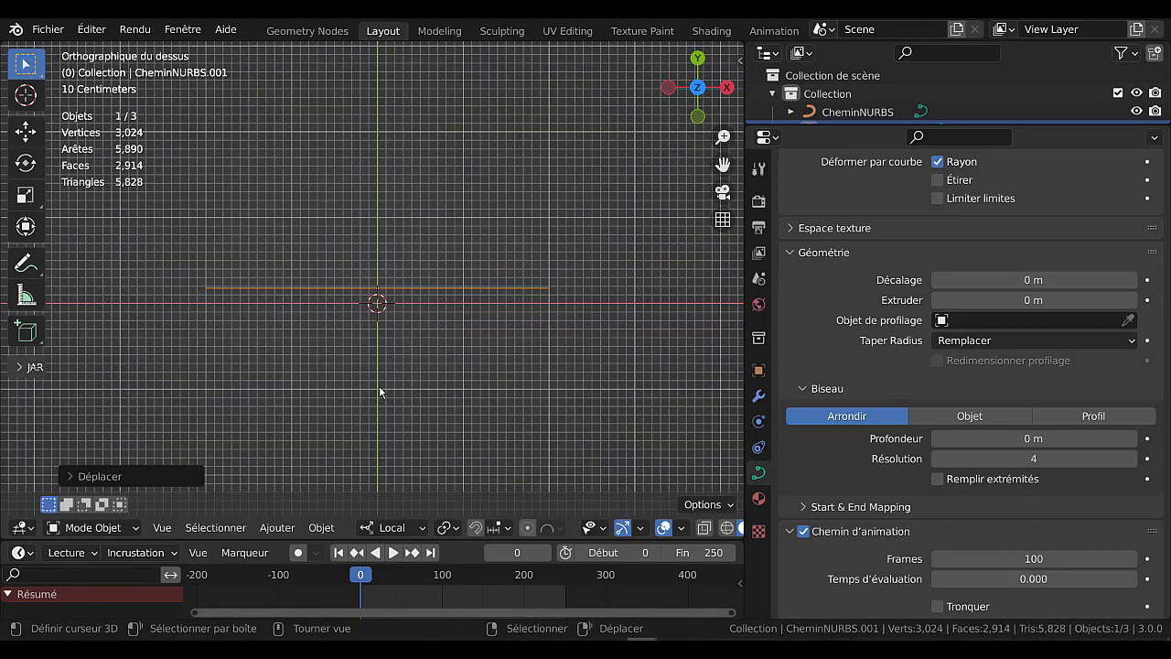
{"action": "middle_click_drag", "start_coordinate": [379, 385], "coordinate": [369, 244]}
{"action": "key", "text": "g"}
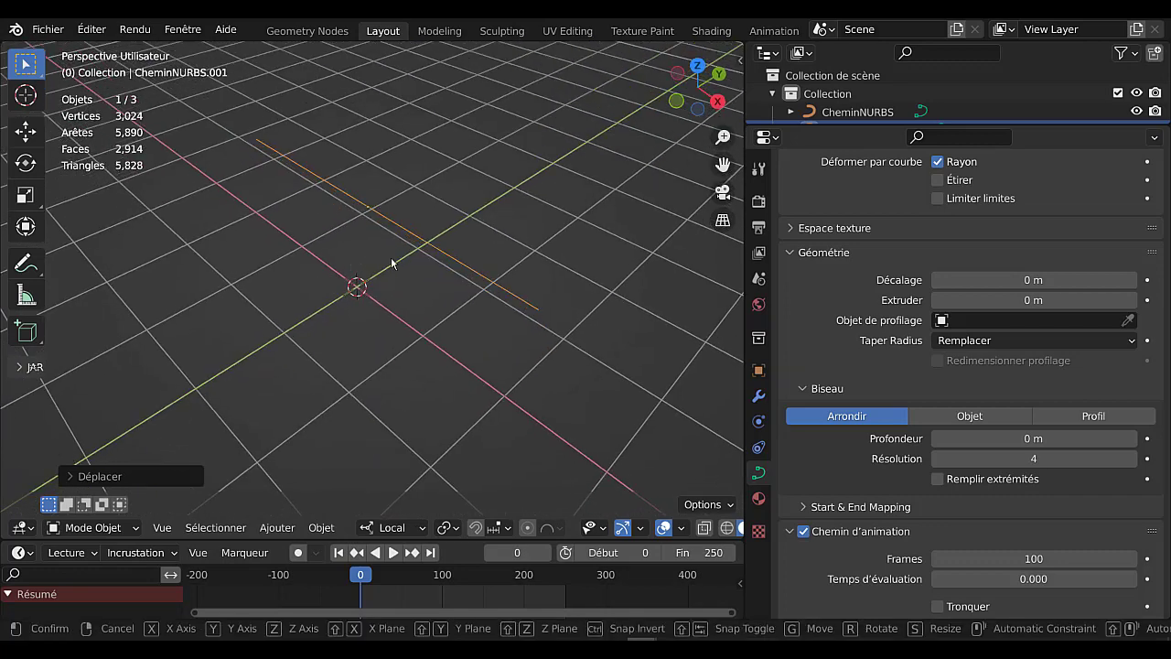
{"action": "key", "text": "z"}
{"action": "right_click", "coordinate": [391, 263]}
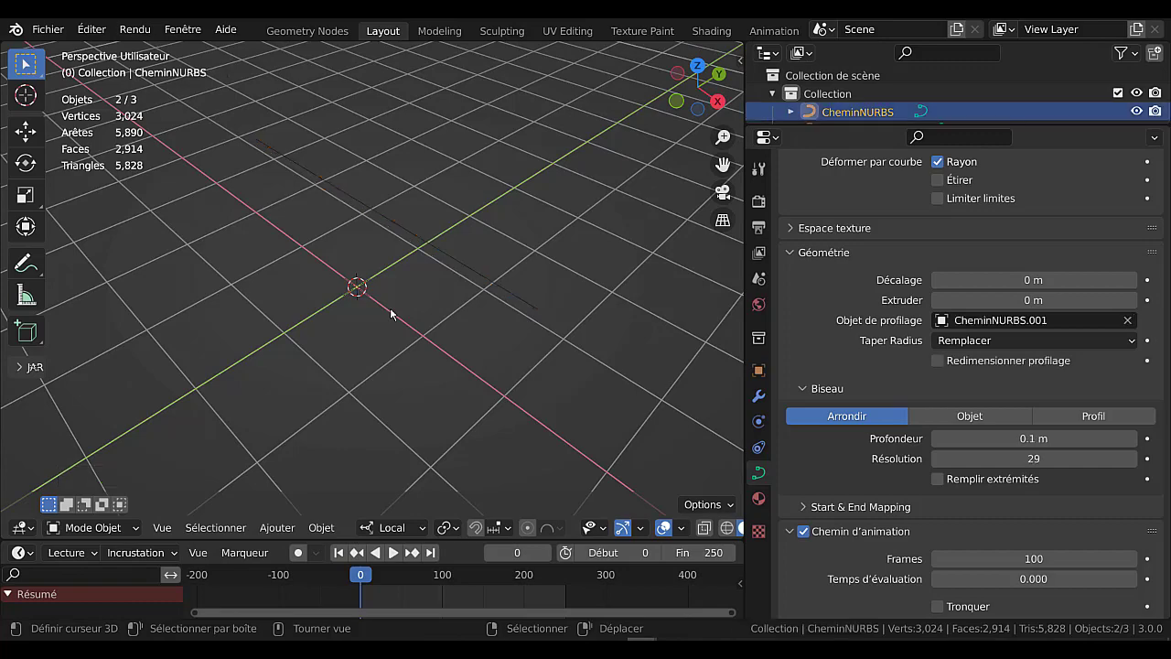
Examine the first path's control points in Edit mode and return to Object mode
{"action": "mouse_move", "coordinate": [426, 299]}
{"action": "middle_mouse_down"}
{"action": "mouse_move", "coordinate": [544, 194]}
{"action": "mouse_move", "coordinate": [413, 283]}
{"action": "middle_mouse_up"}
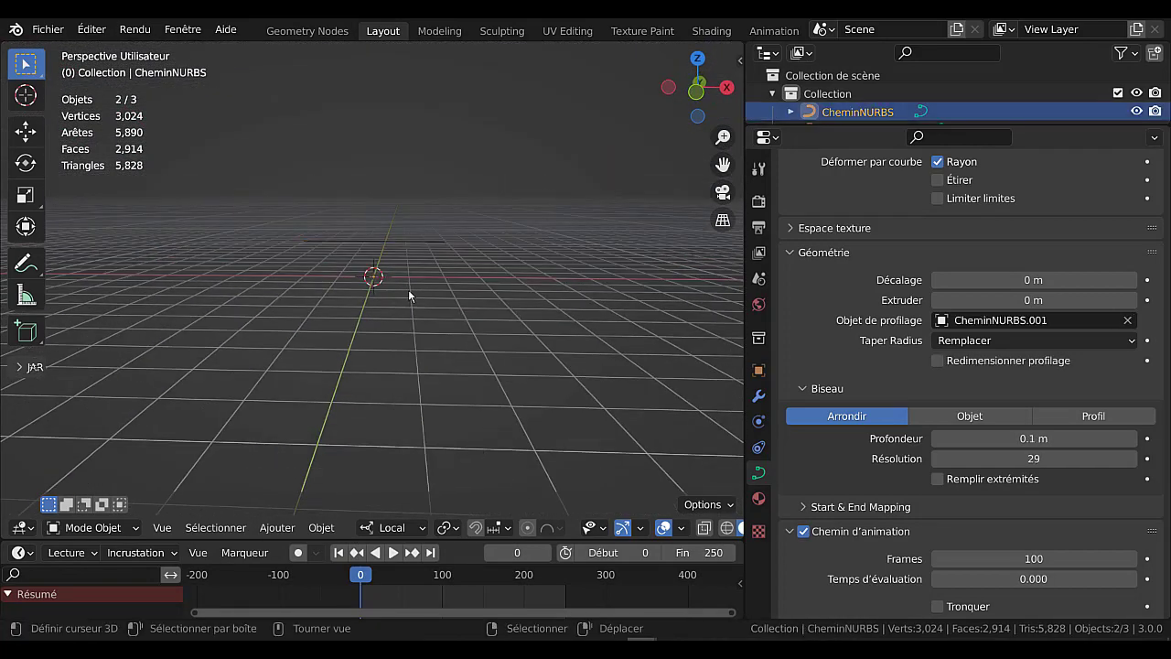
{"action": "middle_click_drag", "start_coordinate": [408, 289], "coordinate": [409, 339]}
{"action": "key", "text": "Tab"}
{"action": "scroll", "coordinate": [409, 339], "scroll_direction": "up", "scroll_amount": 3}
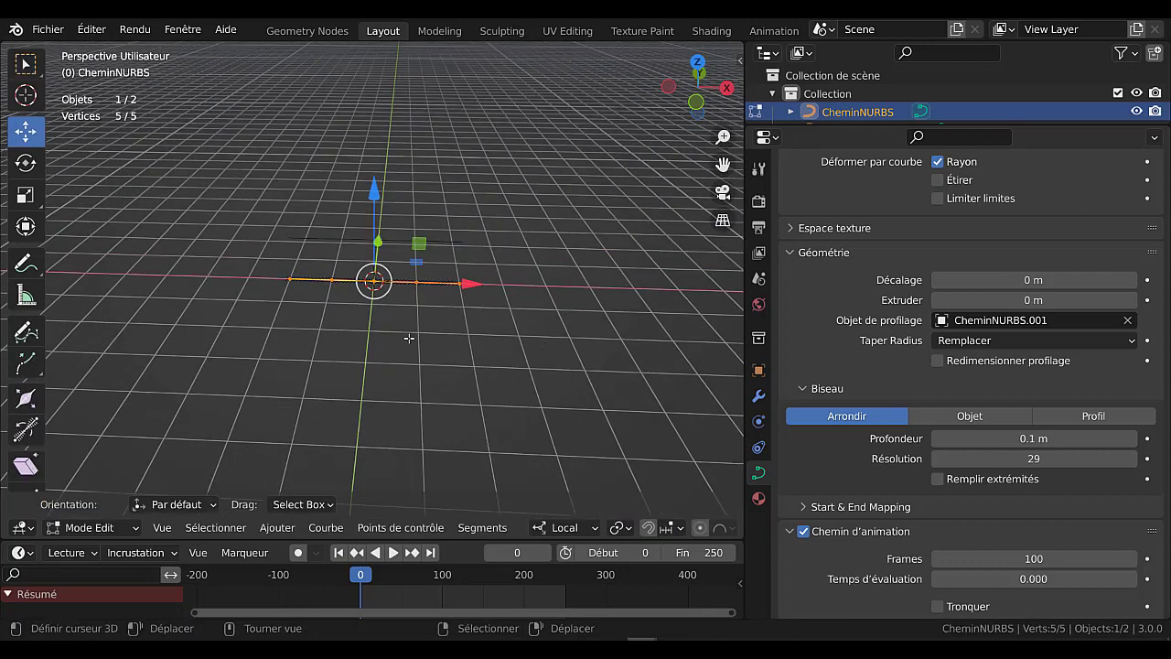
{"action": "key", "text": "Tab"}
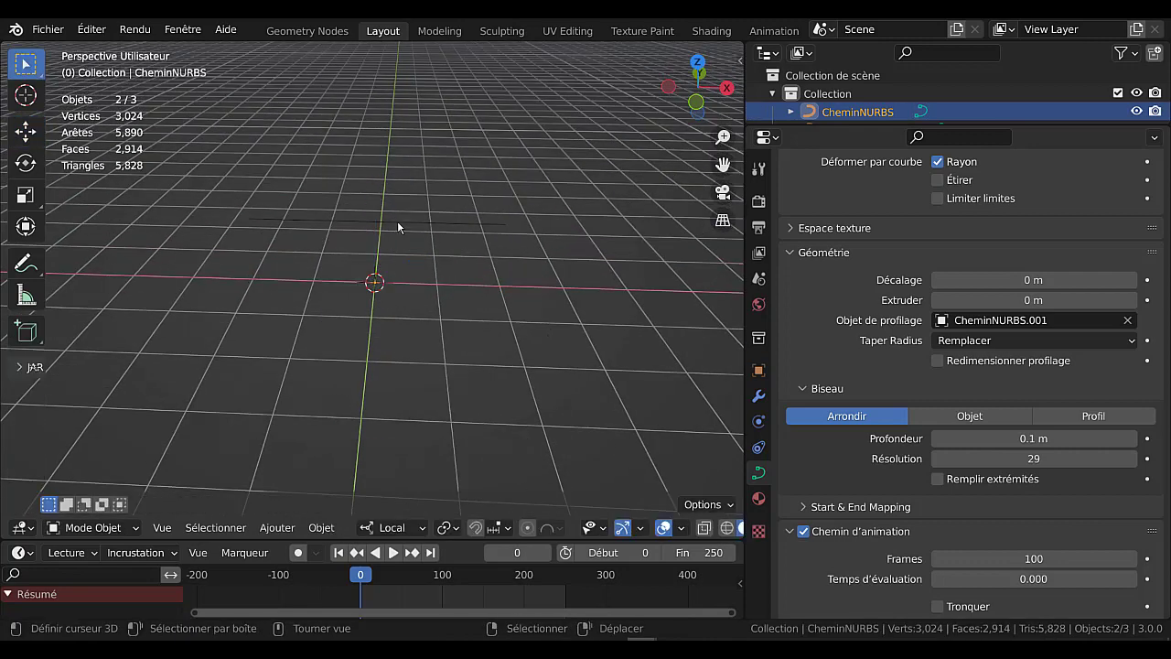
Select the raised path and, in Edit mode, move all its control points along local Y, away from the first path
{"action": "left_click", "coordinate": [402, 224]}
{"action": "key", "text": "Tab"}
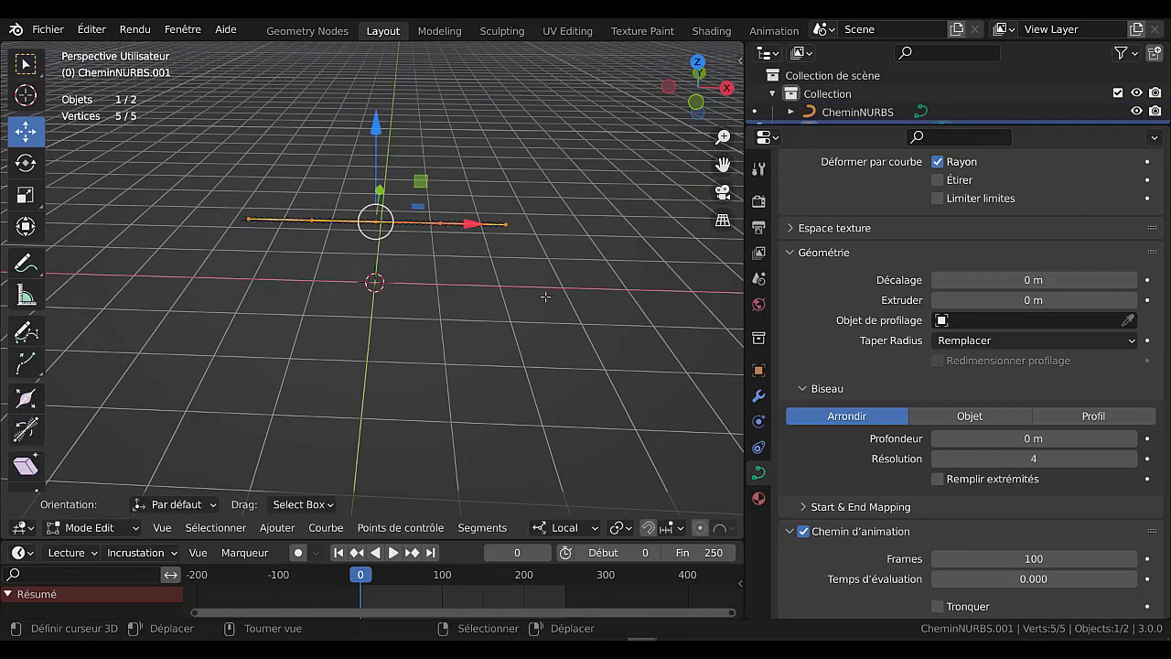
{"action": "middle_click_drag", "start_coordinate": [546, 296], "coordinate": [413, 291]}
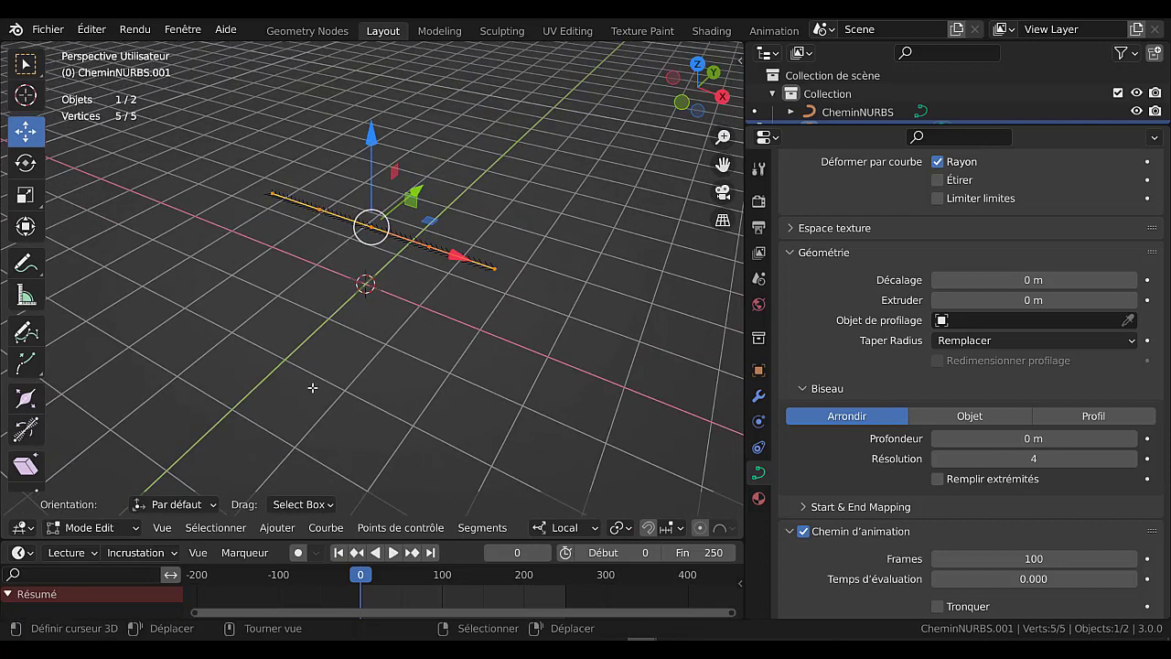
{"action": "key", "text": "g"}
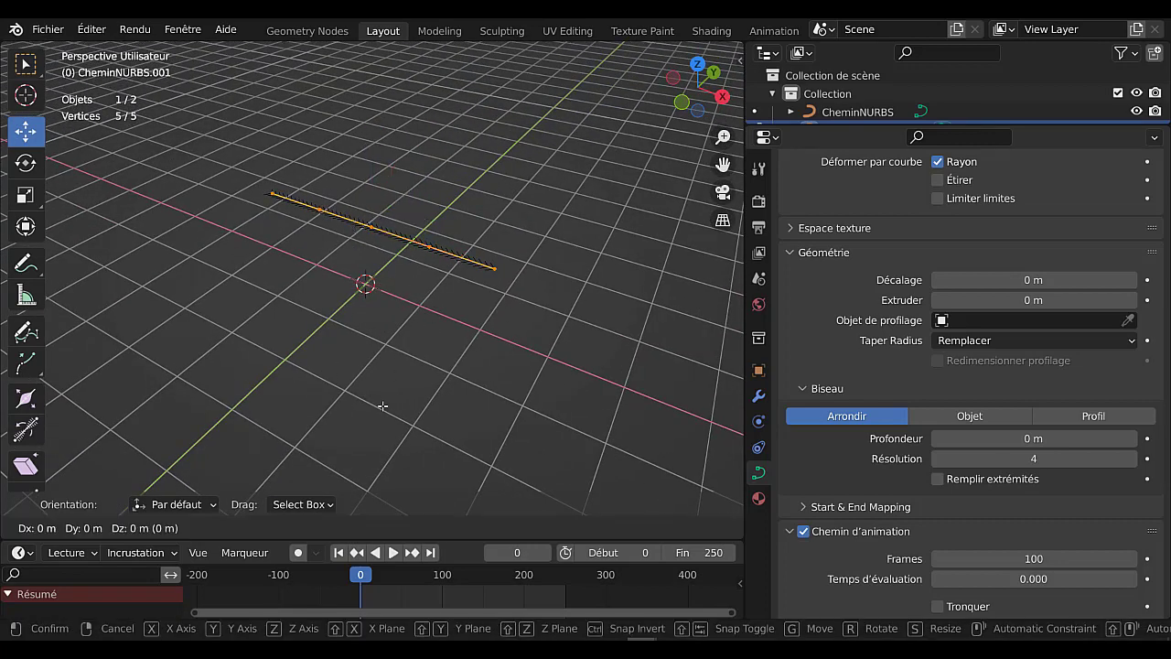
{"action": "key", "text": "y"}
{"action": "key", "text": "y"}
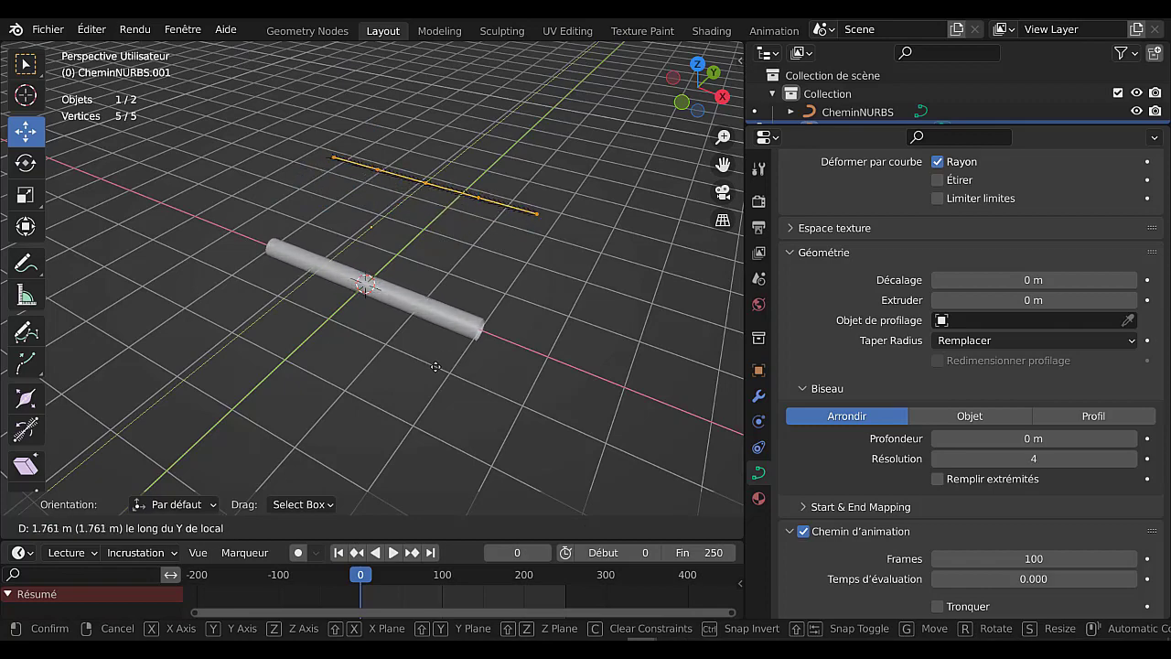
{"action": "left_click", "coordinate": [453, 348]}
In top view, move the profile path's middle control point slightly outward and its +X end point far outward along Y to flare the tube
{"action": "middle_click_drag", "start_coordinate": [453, 349], "coordinate": [551, 338]}
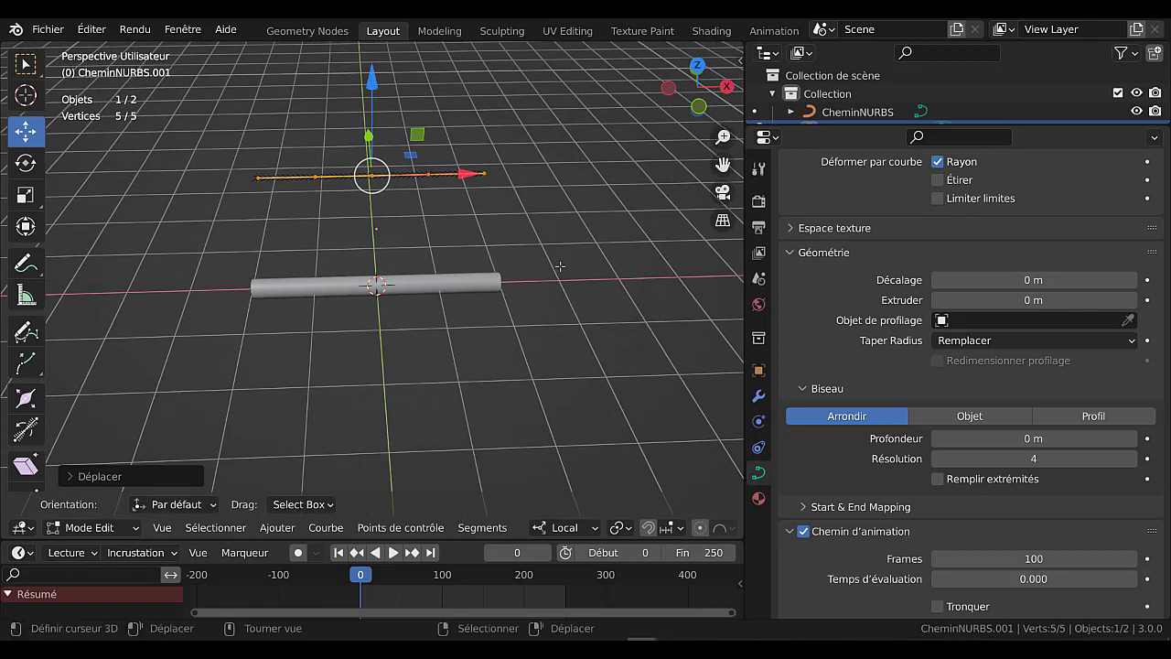
{"action": "key", "text": "KP_7"}
{"action": "right_click", "coordinate": [379, 190]}
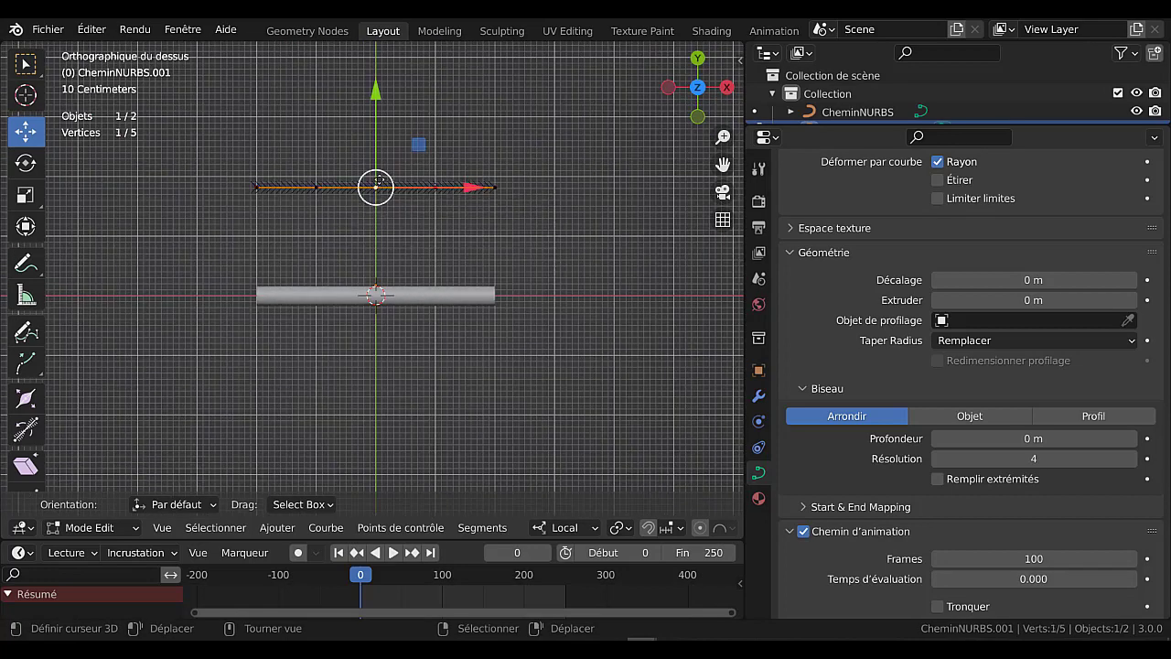
{"action": "key", "text": "g"}
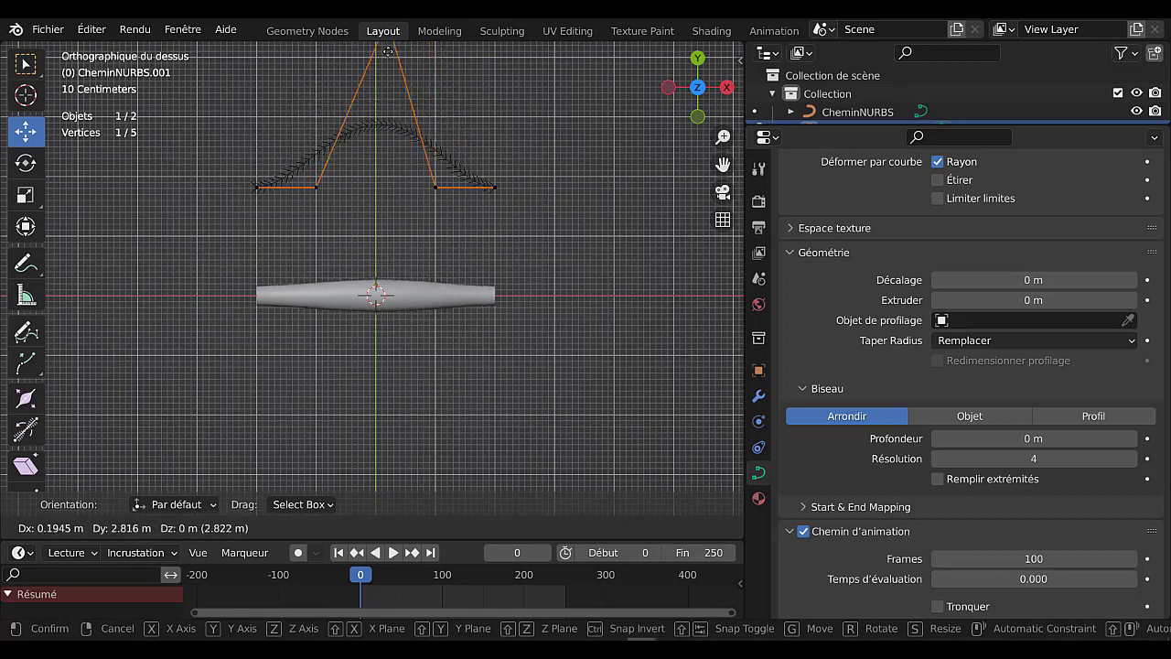
{"action": "left_click", "coordinate": [393, 158]}
{"action": "right_click", "coordinate": [494, 189]}
{"action": "key", "text": "g"}
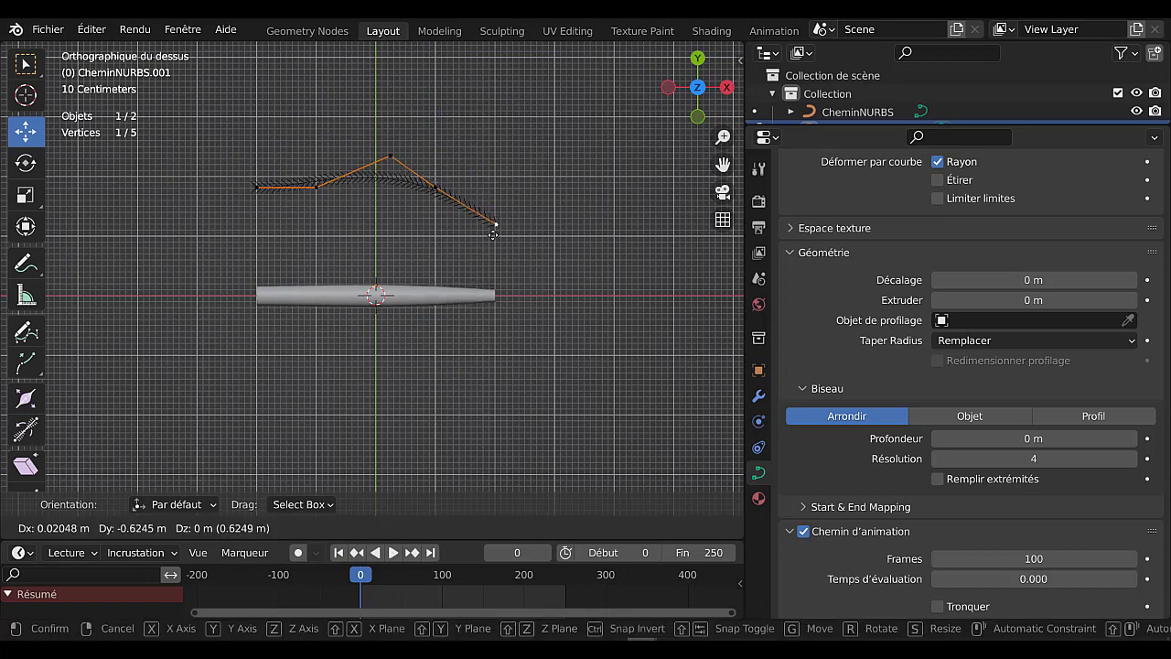
{"action": "left_click", "coordinate": [456, 370]}
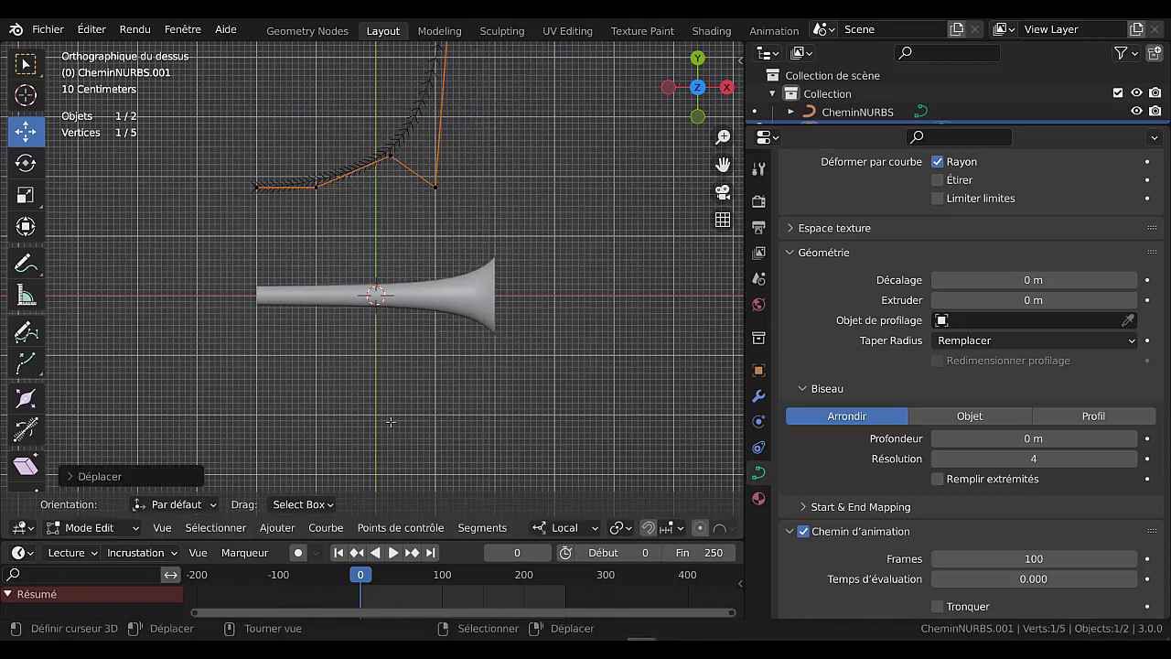
Move the profile path's -X end control point far outward and its middle control point inward toward the tube
{"action": "right_click", "coordinate": [257, 164]}
{"action": "key", "text": "g"}
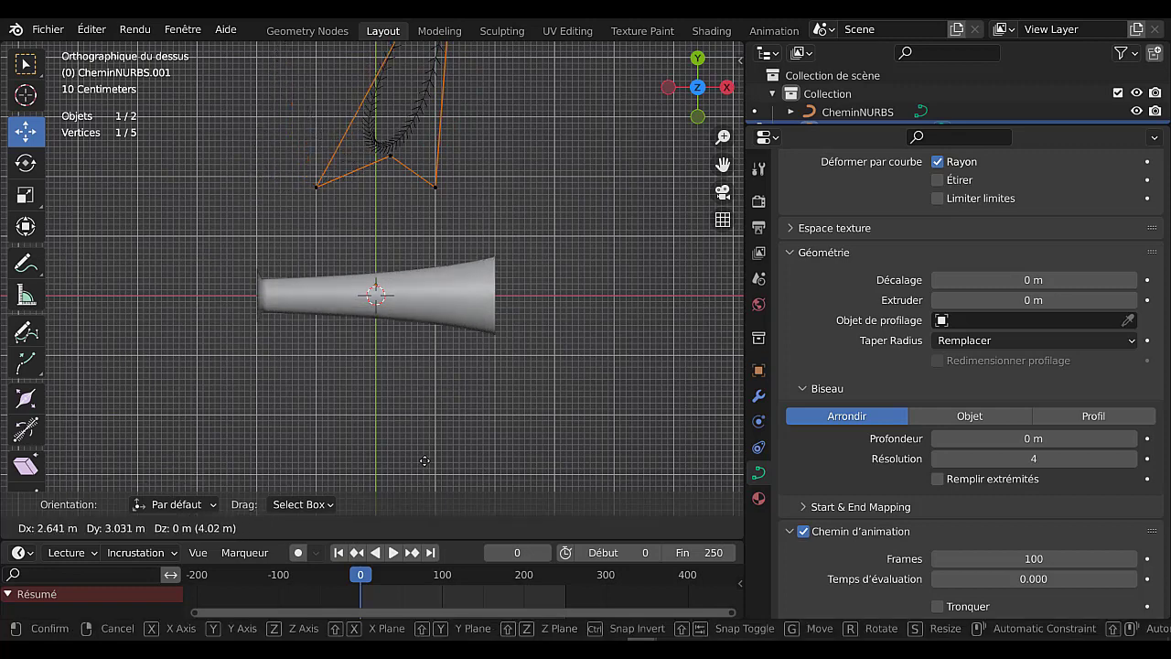
{"action": "left_click", "coordinate": [204, 64]}
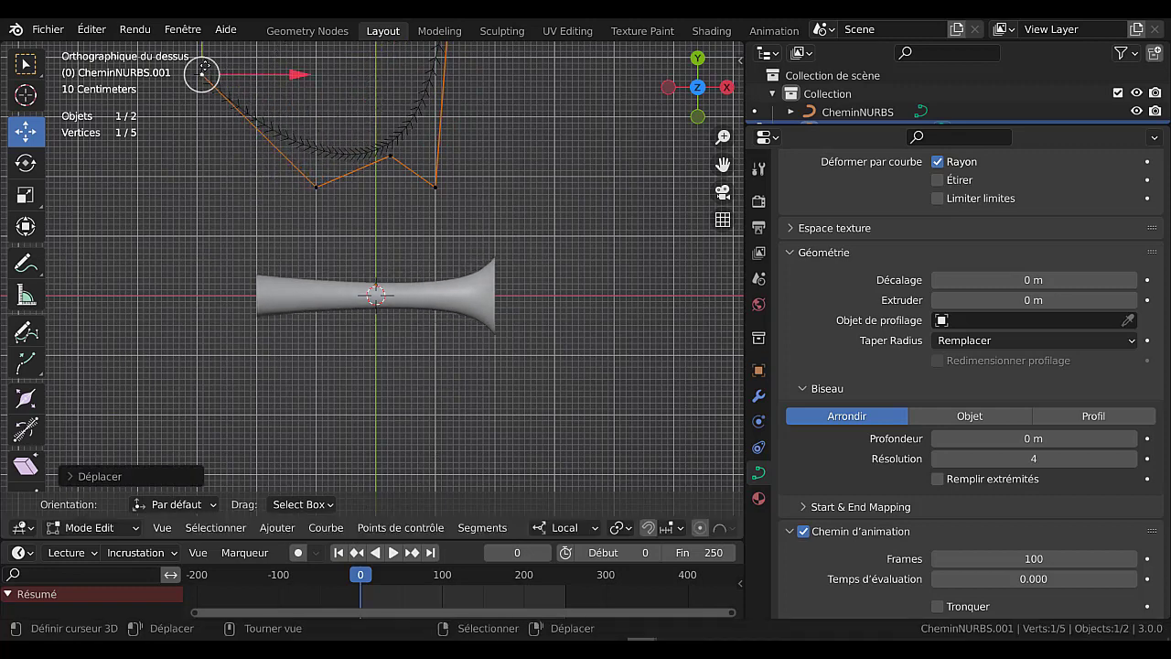
{"action": "right_click", "coordinate": [388, 165]}
{"action": "key", "text": "g"}
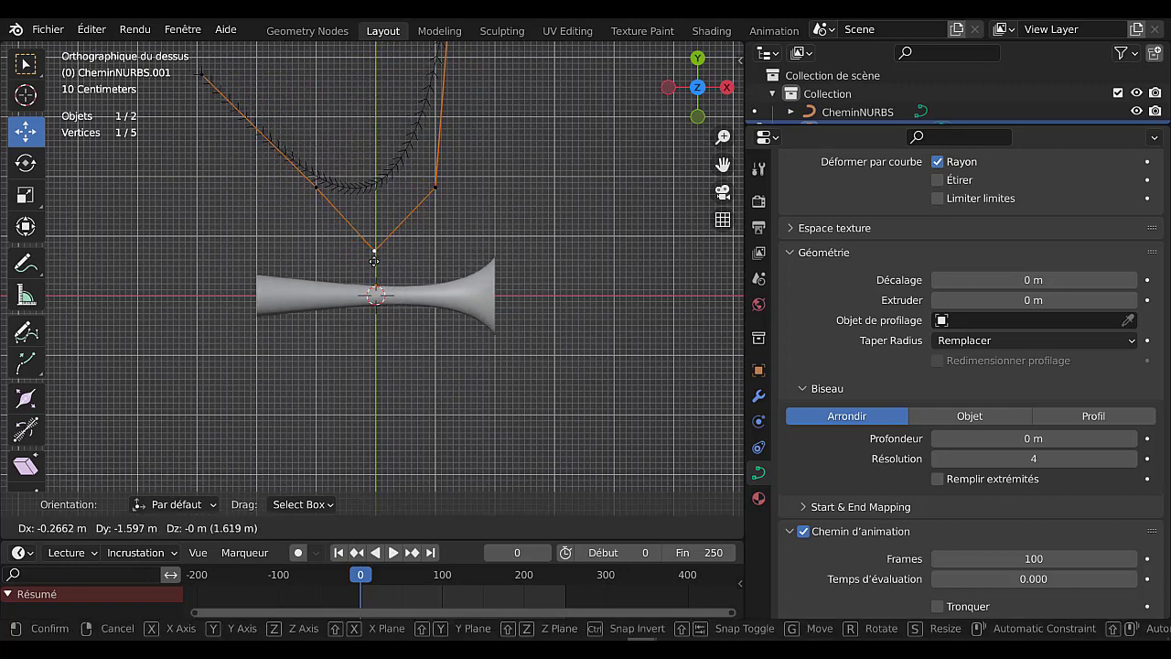
{"action": "left_click", "coordinate": [374, 261]}
{"action": "right_click", "coordinate": [210, 80]}
{"action": "key", "text": "g"}
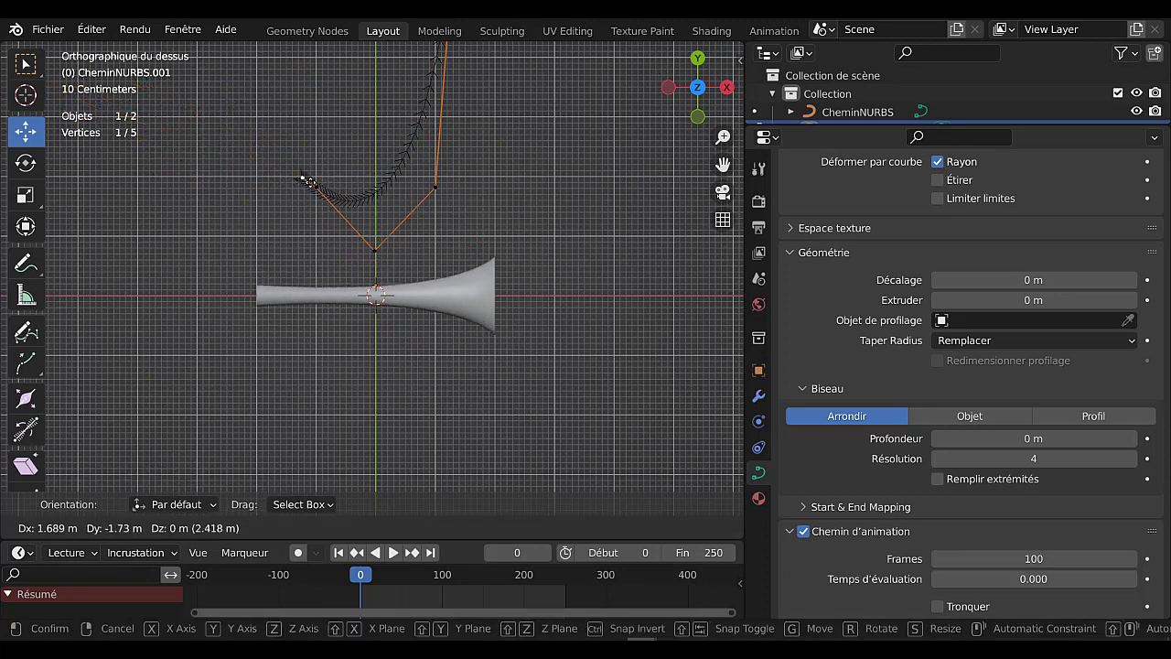
{"action": "right_click", "coordinate": [299, 217]}
Extrude a new control point toward +X from the profile path's +X end and another outward along Y from its -X end
{"action": "scroll", "coordinate": [324, 155], "scroll_direction": "down", "scroll_amount": 2}
{"action": "scroll", "coordinate": [325, 158], "scroll_direction": "down", "scroll_amount": 1}
{"action": "right_click", "coordinate": [414, 94]}
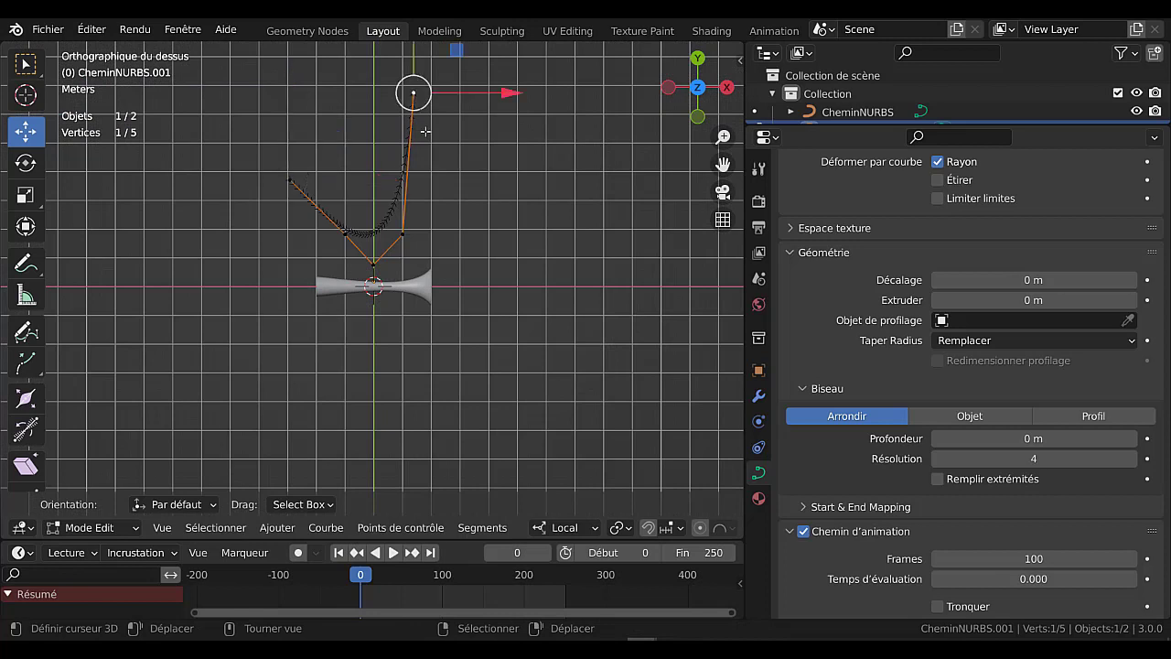
{"action": "key", "text": "e"}
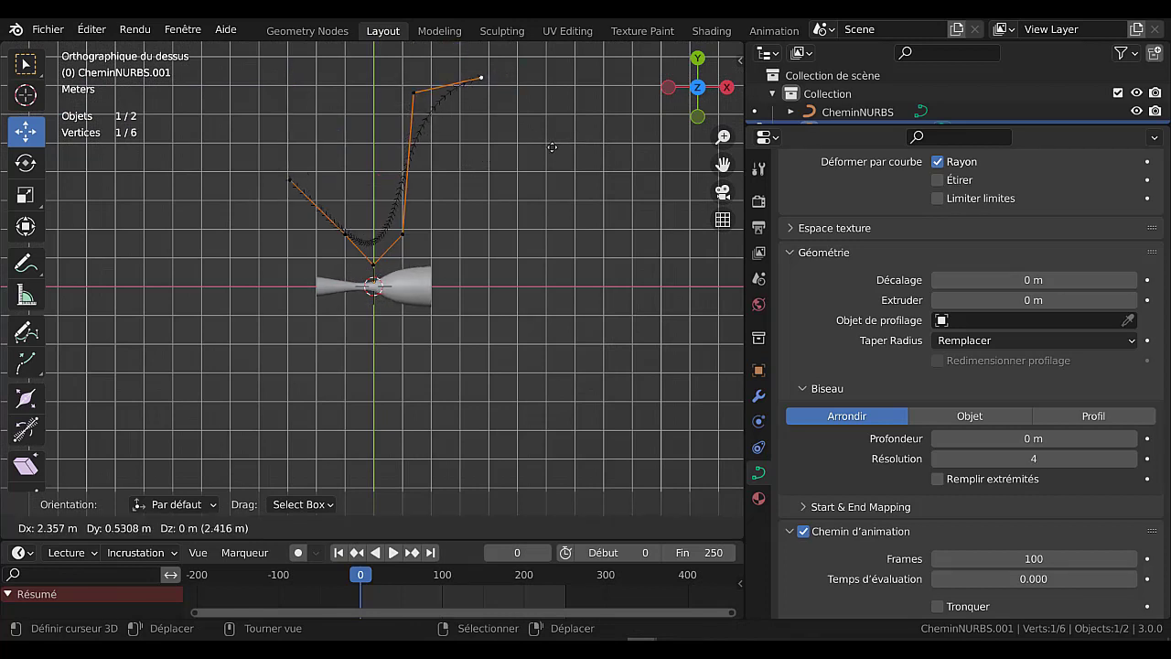
{"action": "left_click", "coordinate": [629, 157]}
{"action": "right_click", "coordinate": [298, 196]}
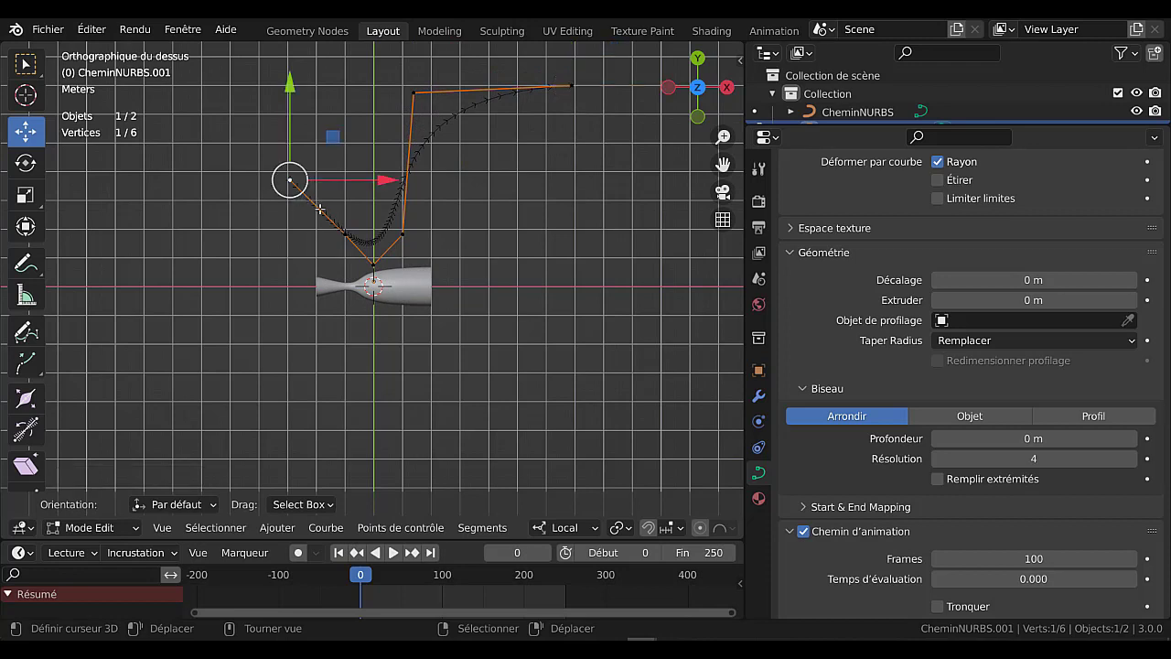
{"action": "key", "text": "e"}
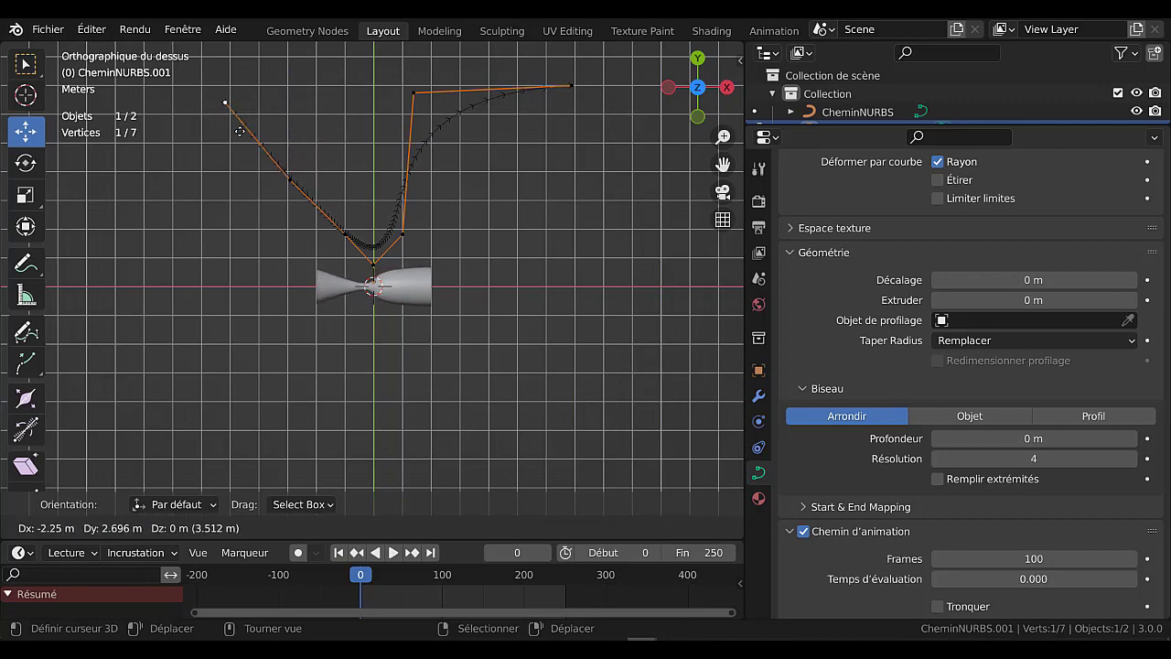
{"action": "left_click", "coordinate": [284, 127]}
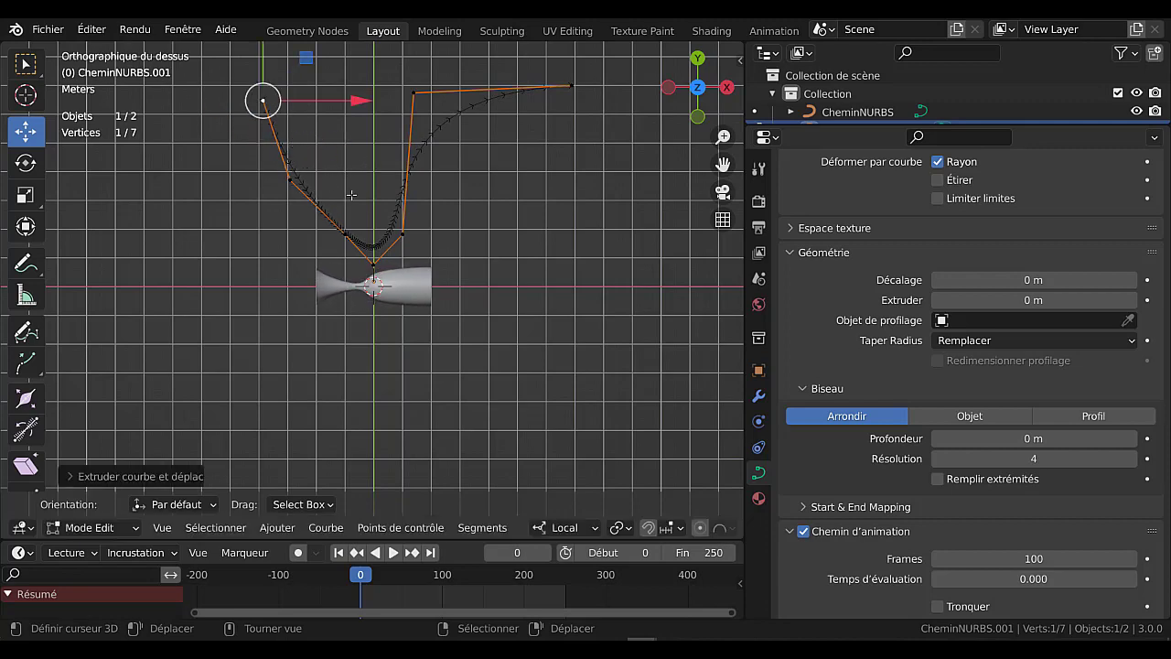
Move the profile path's middle control point outward until it is level with its two neighbouring points, and deselect it
{"action": "scroll", "coordinate": [390, 317], "scroll_direction": "down", "scroll_amount": 3}
{"action": "scroll", "coordinate": [390, 316], "scroll_direction": "up", "scroll_amount": 4}
{"action": "scroll", "coordinate": [390, 317], "scroll_direction": "up", "scroll_amount": 4}
{"action": "key", "text": "g"}
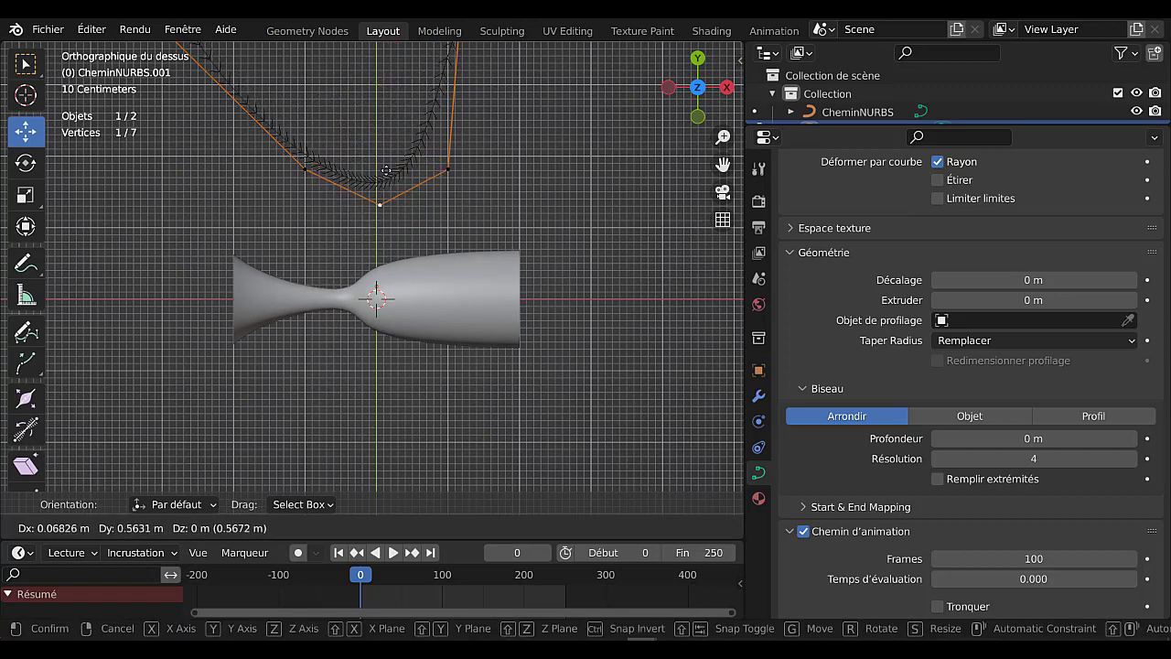
{"action": "left_click", "coordinate": [432, 268]}
{"action": "left_click", "coordinate": [472, 307]}
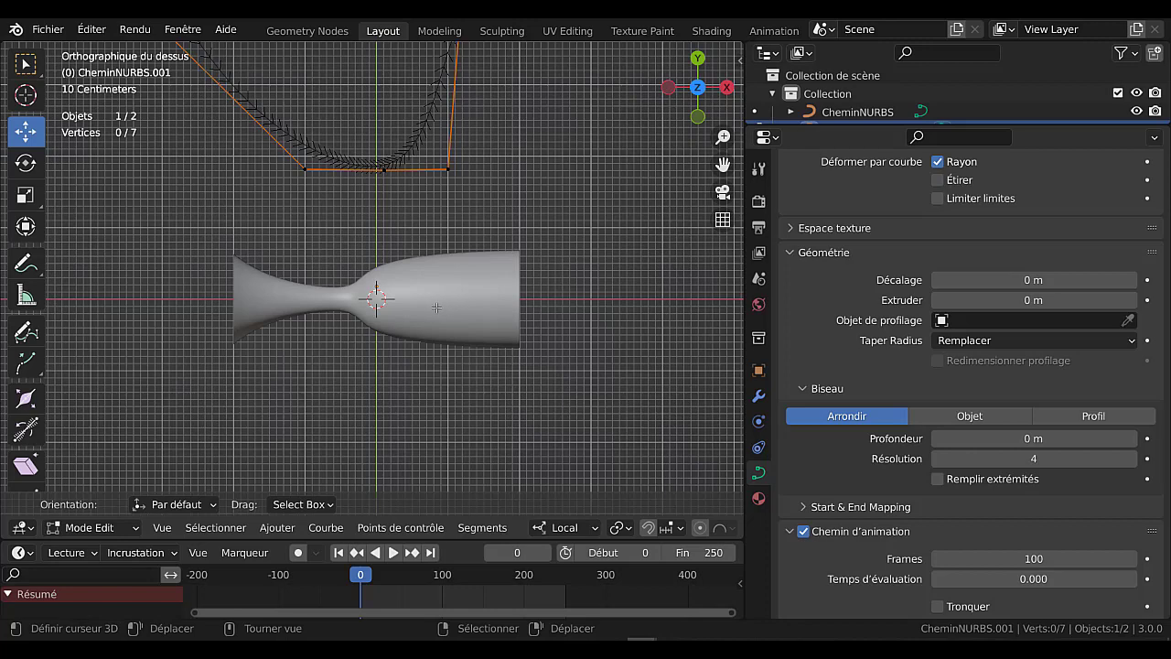
In Edit mode of the tube's own path, move its five control points in the XY plane to bend the tube into an S shape
{"action": "key", "text": "Tab"}
{"action": "left_click", "coordinate": [442, 307]}
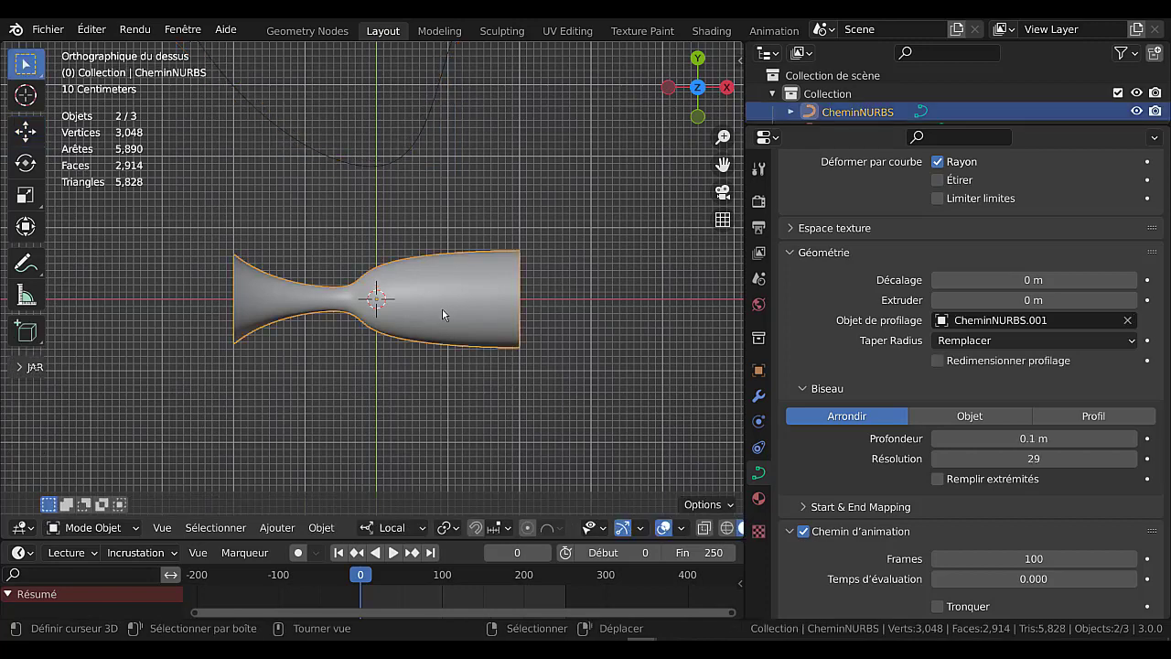
{"action": "key", "text": "Tab"}
{"action": "left_click_drag", "start_coordinate": [448, 299], "coordinate": [446, 379]}
{"action": "left_click_drag", "start_coordinate": [377, 298], "coordinate": [366, 210]}
{"action": "left_click_drag", "start_coordinate": [246, 300], "coordinate": [180, 397]}
{"action": "left_click_drag", "start_coordinate": [308, 298], "coordinate": [212, 162]}
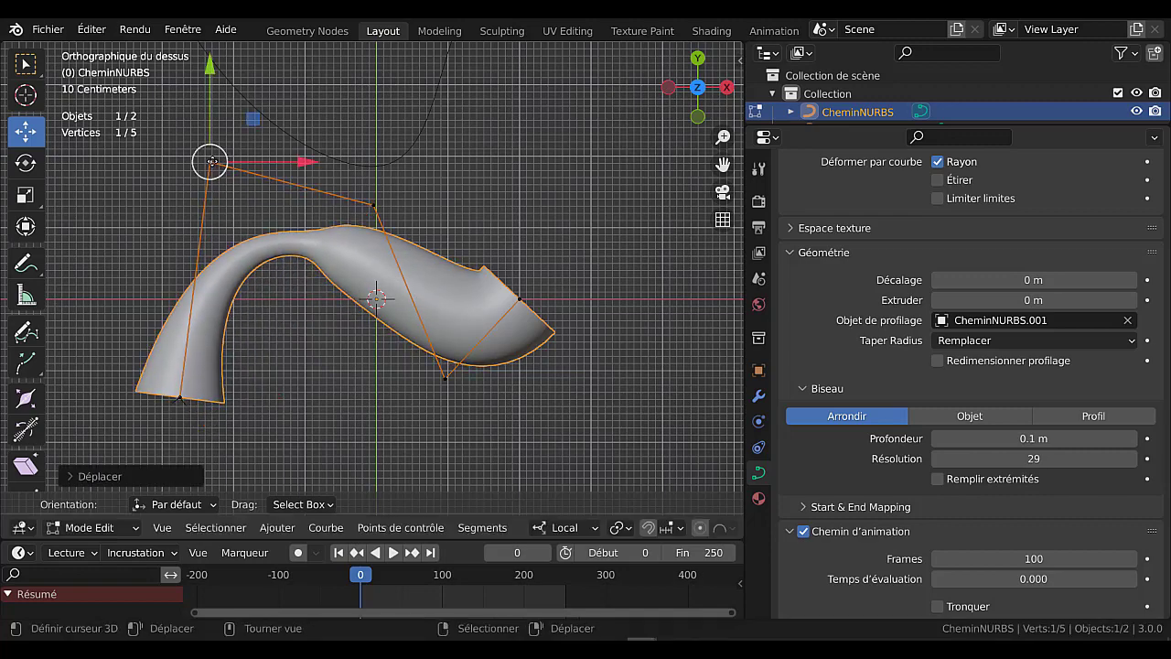
{"action": "left_click", "coordinate": [520, 298]}
{"action": "left_click_drag", "start_coordinate": [520, 298], "coordinate": [595, 311]}
Return to Object mode in front view and convert the bent tube curve to a mesh
{"action": "middle_click_drag", "start_coordinate": [605, 314], "coordinate": [419, 371]}
{"action": "scroll", "coordinate": [419, 370], "scroll_direction": "up", "scroll_amount": 2}
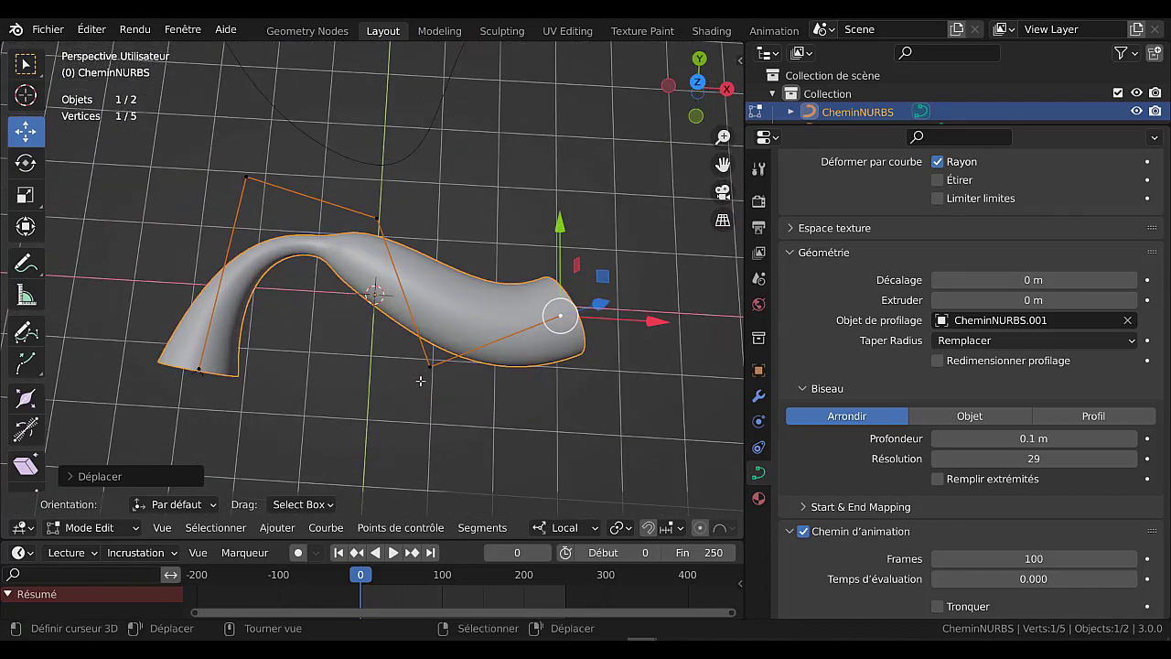
{"action": "key", "text": "KP_1"}
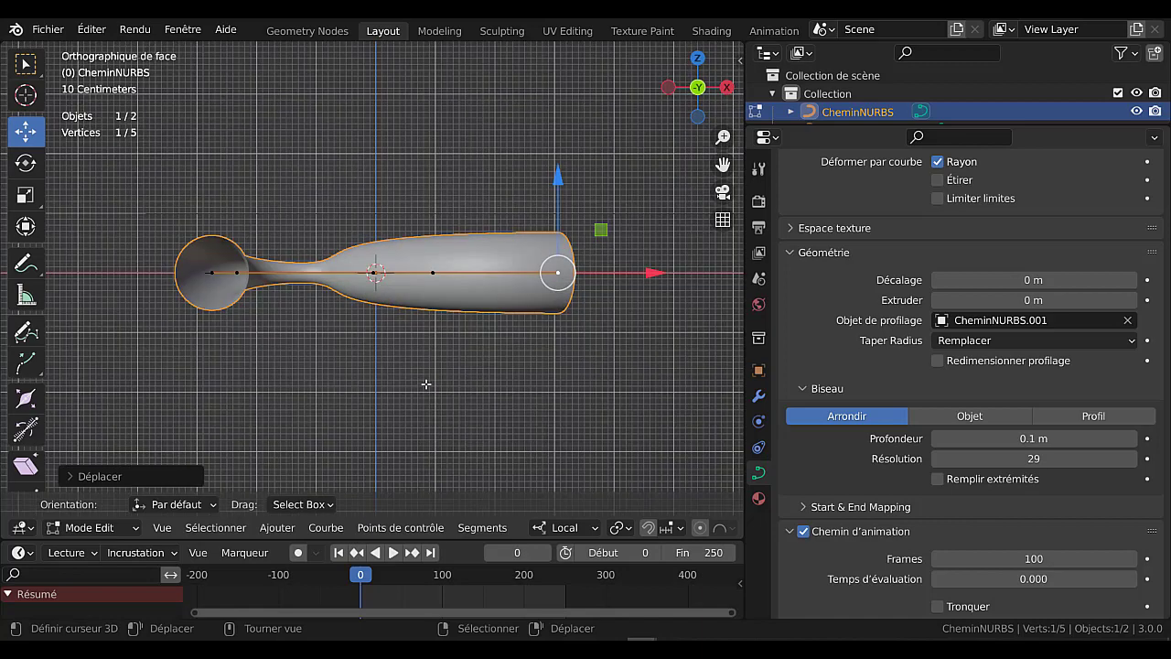
{"action": "key", "text": "Tab"}
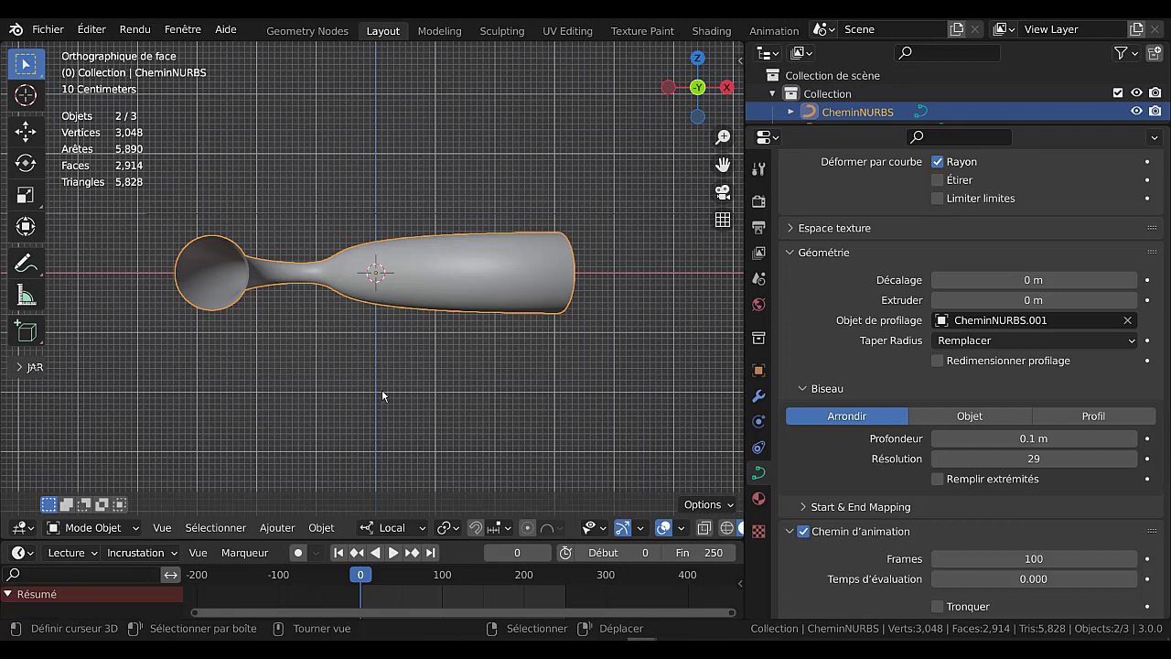
{"action": "right_click", "coordinate": [433, 390]}
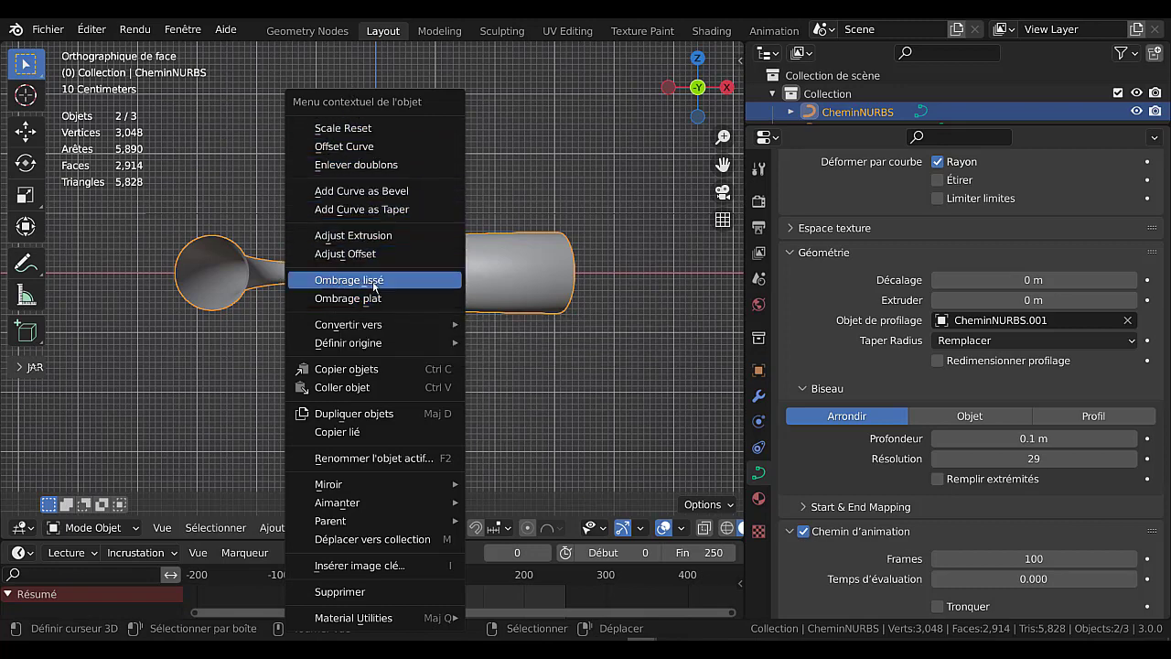
{"action": "mouse_move", "coordinate": [352, 331]}
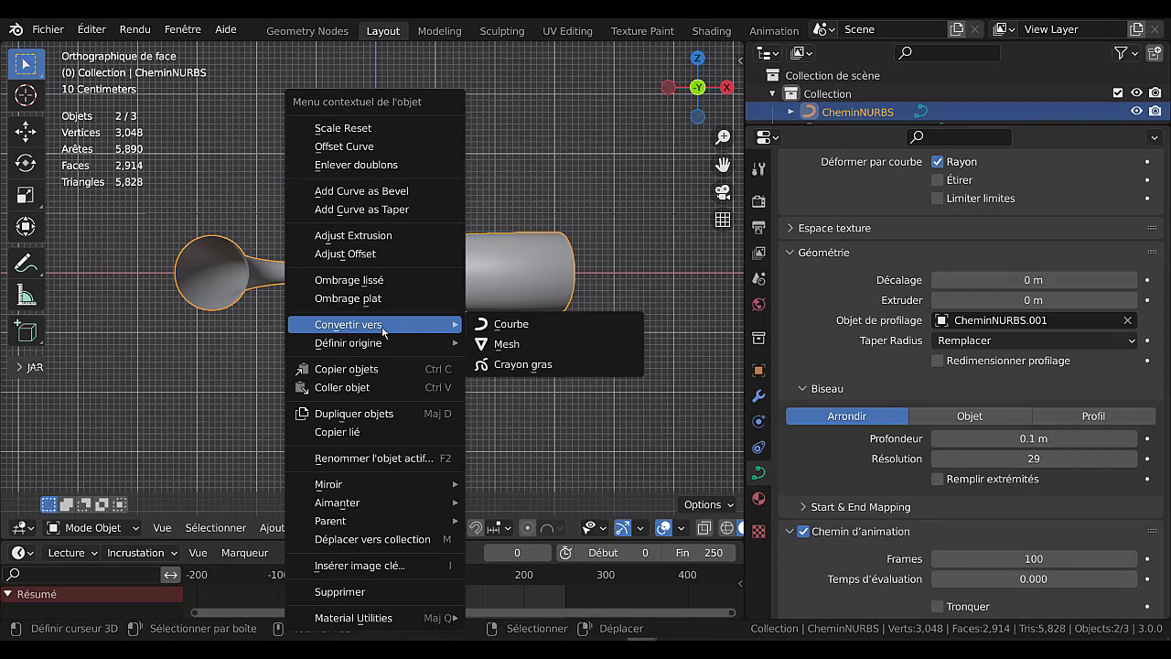
{"action": "left_click", "coordinate": [515, 345]}
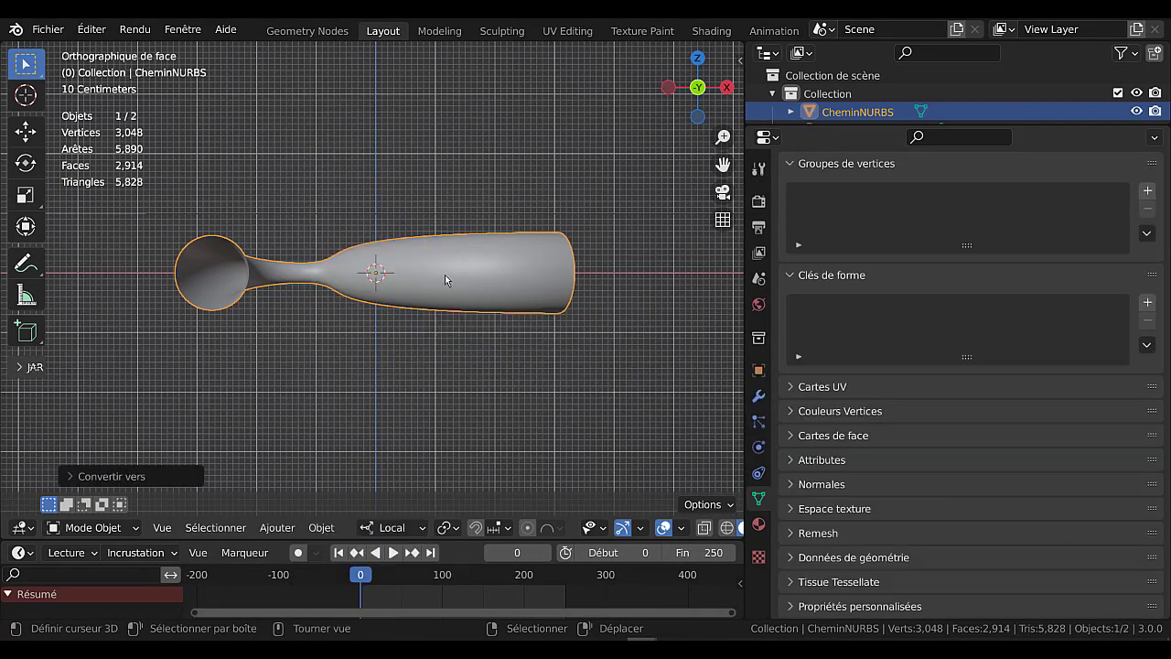
Inspect the converted tube's faces in Edit mode and delete the leftover profile path in Object mode
{"action": "key", "text": "Tab"}
{"action": "middle_click_drag", "start_coordinate": [445, 275], "coordinate": [266, 312]}
{"action": "scroll", "coordinate": [423, 267], "scroll_direction": "down", "scroll_amount": 4}
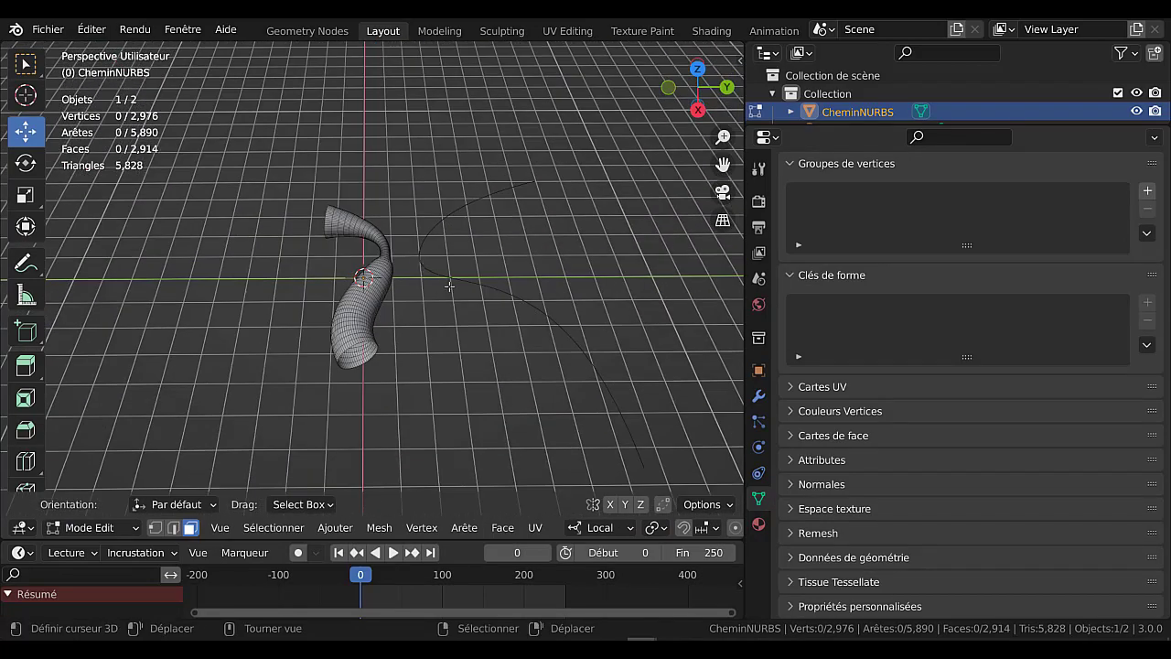
{"action": "key", "text": "Tab"}
{"action": "left_click", "coordinate": [450, 281]}
{"action": "scroll", "coordinate": [453, 284], "scroll_direction": "up", "scroll_amount": 2}
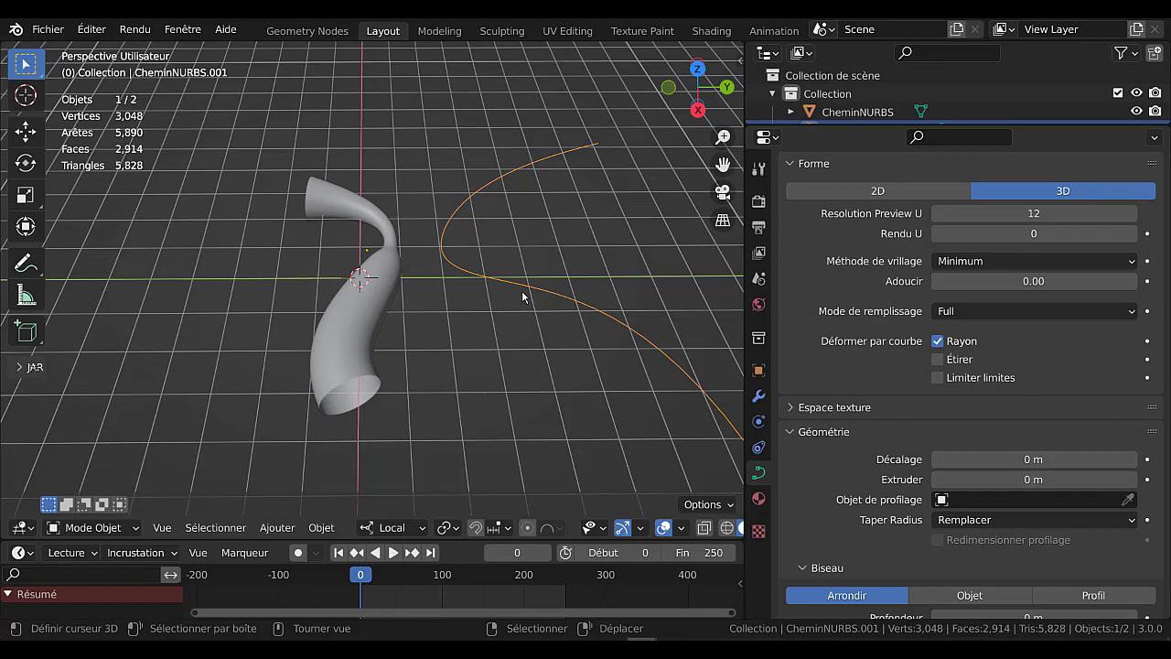
{"action": "key", "text": "x"}
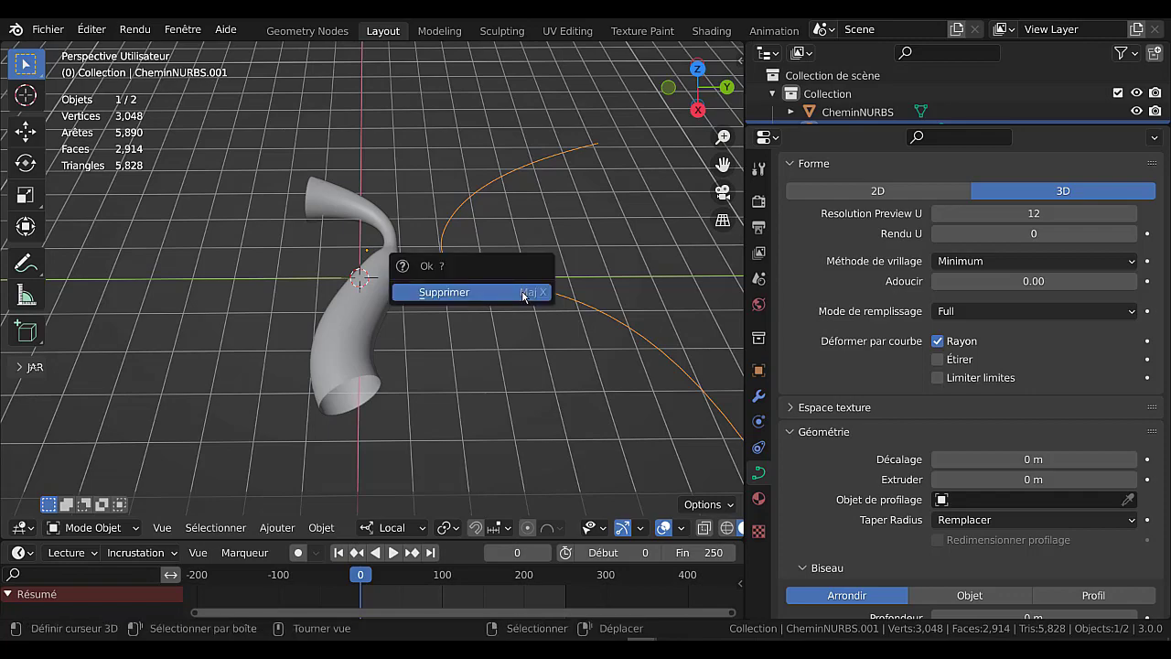
{"action": "left_click", "coordinate": [524, 292]}
{"action": "left_click", "coordinate": [363, 308]}
{"action": "middle_click_drag", "start_coordinate": [362, 307], "coordinate": [399, 269]}
{"action": "key", "text": "r"}
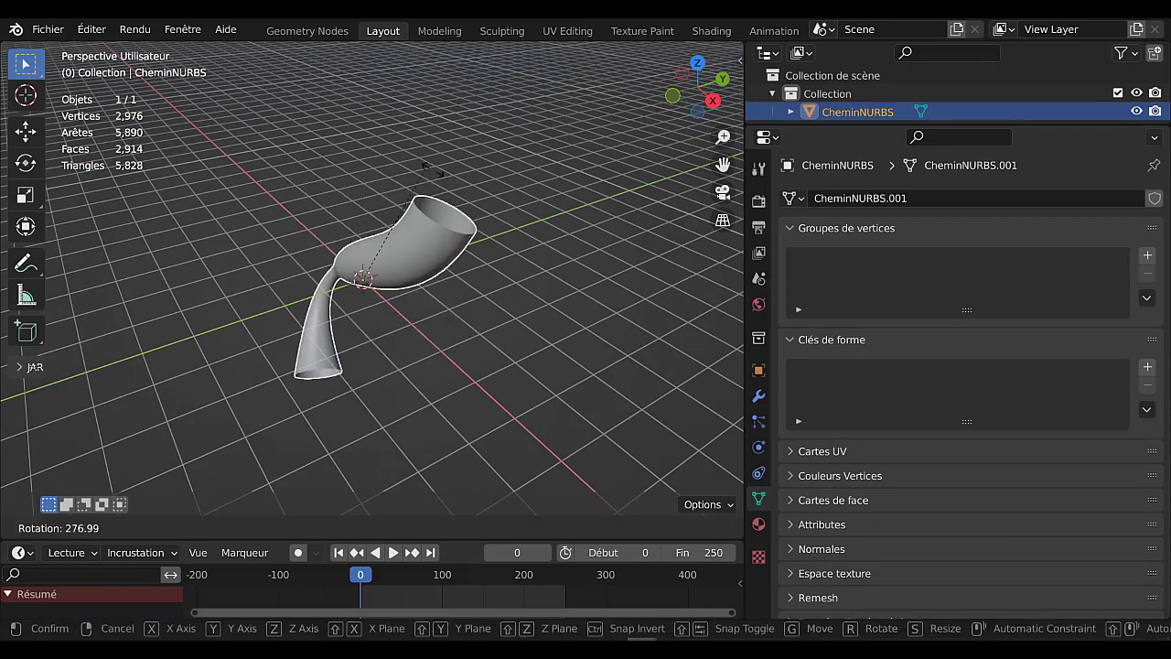
{"action": "left_click", "coordinate": [397, 262]}
{"action": "middle_click_drag", "start_coordinate": [397, 262], "coordinate": [482, 273]}
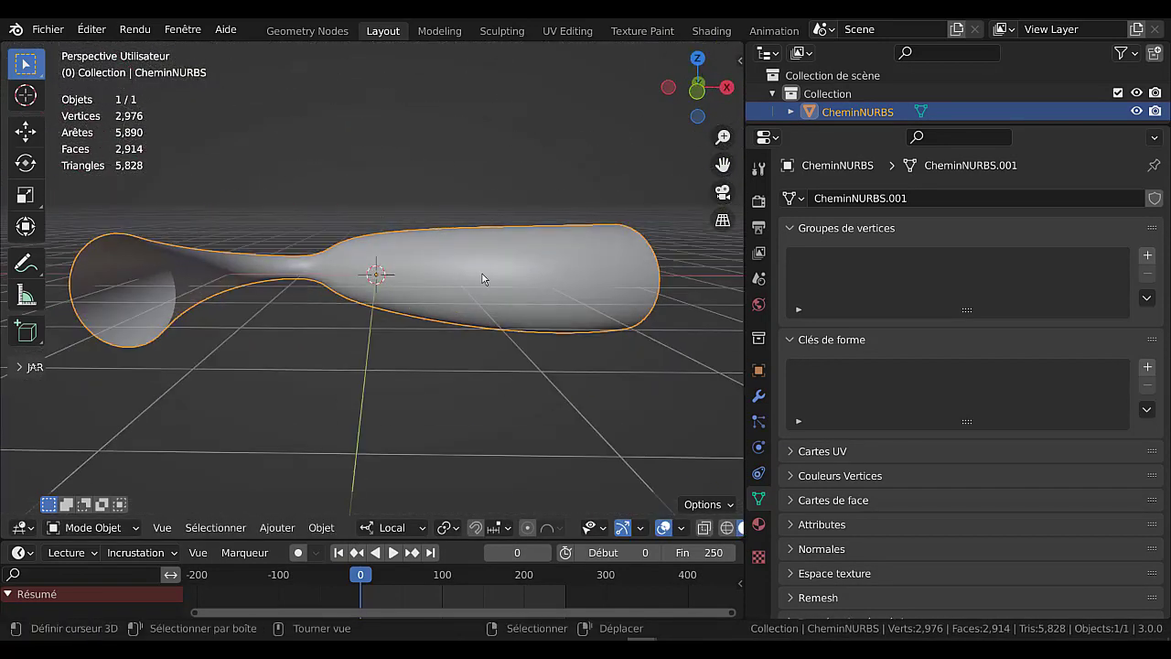
{"action": "middle_click_drag", "start_coordinate": [568, 329], "coordinate": [640, 339]}
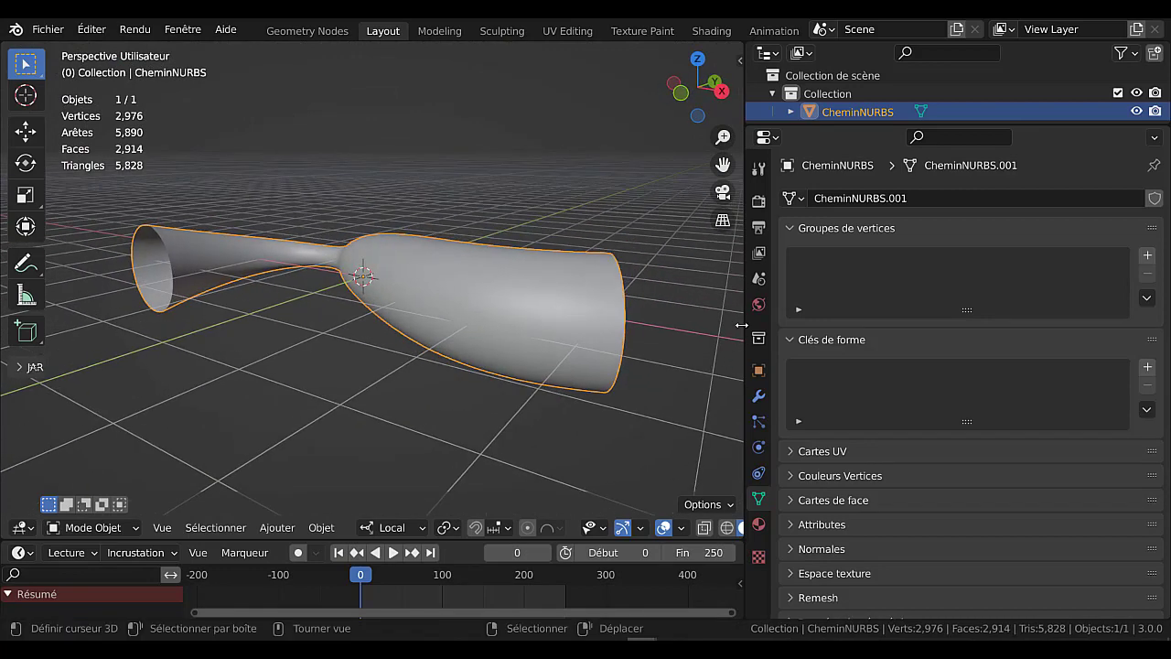
Widen the 3D viewport and look through its shading and overlay options
{"action": "left_click_drag", "start_coordinate": [743, 292], "coordinate": [896, 293]}
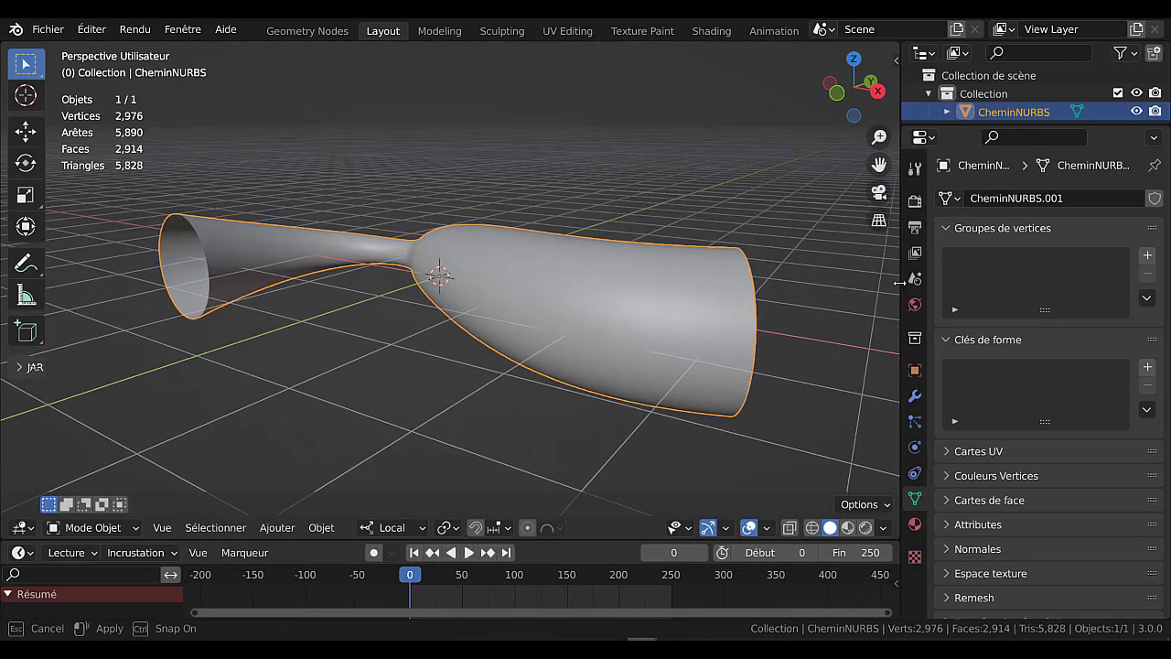
{"action": "left_click", "coordinate": [882, 529]}
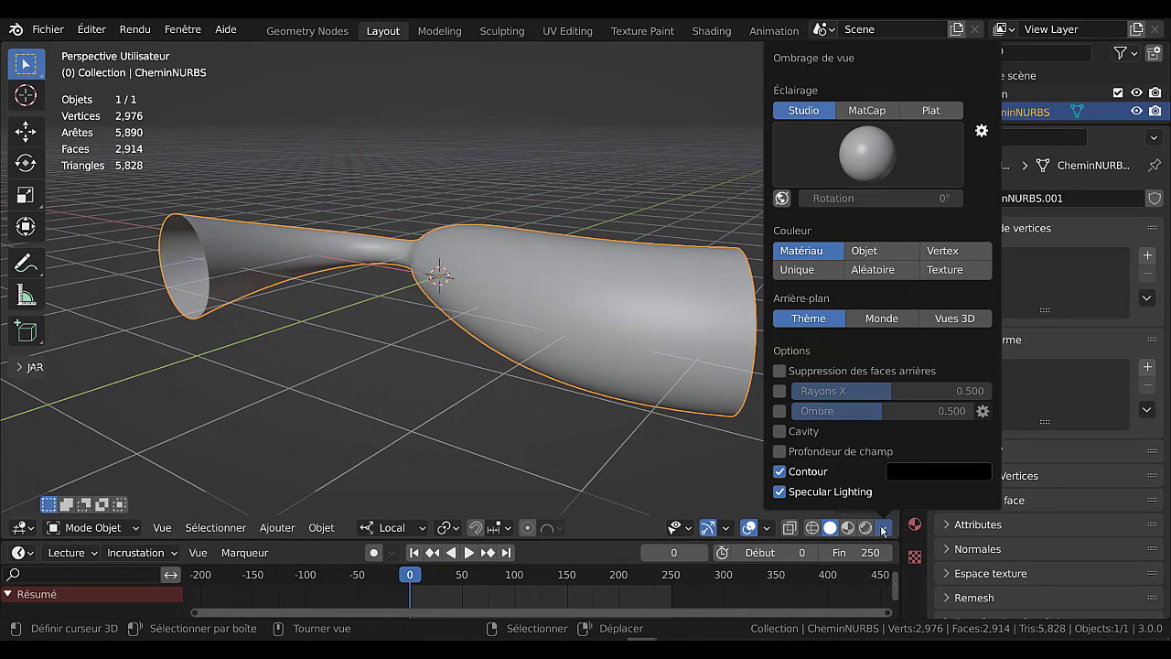
{"action": "left_click", "coordinate": [767, 529]}
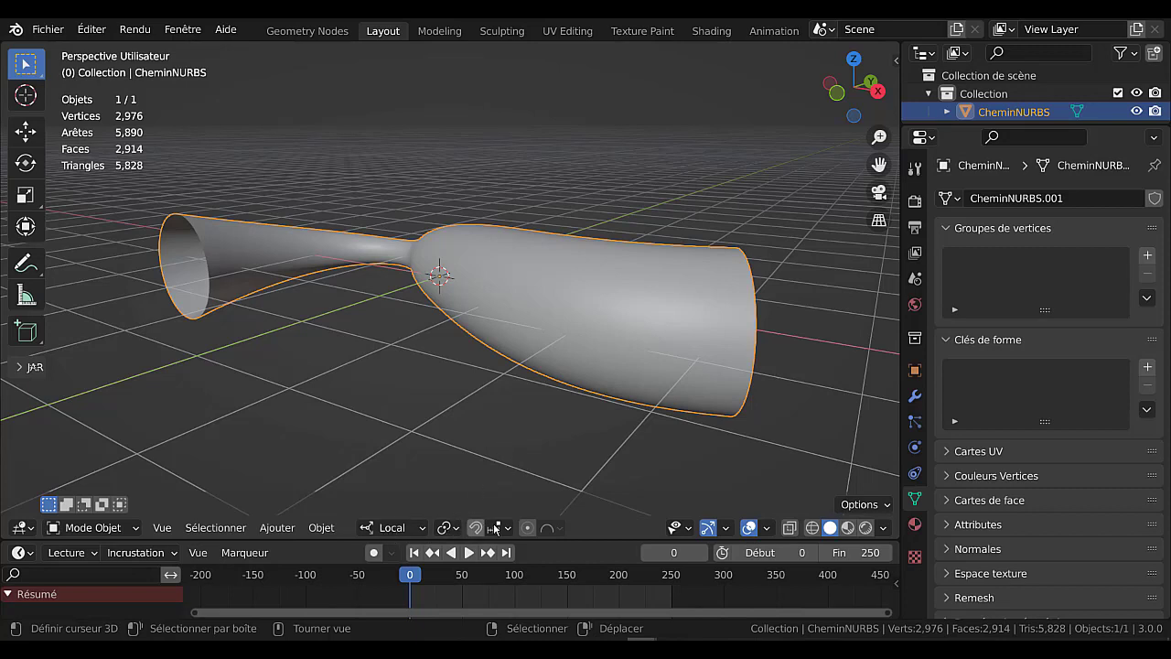
Add a Chemin curve and raise it along Z above the tube mesh
{"action": "left_click", "coordinate": [278, 528]}
{"action": "mouse_move", "coordinate": [283, 515]}
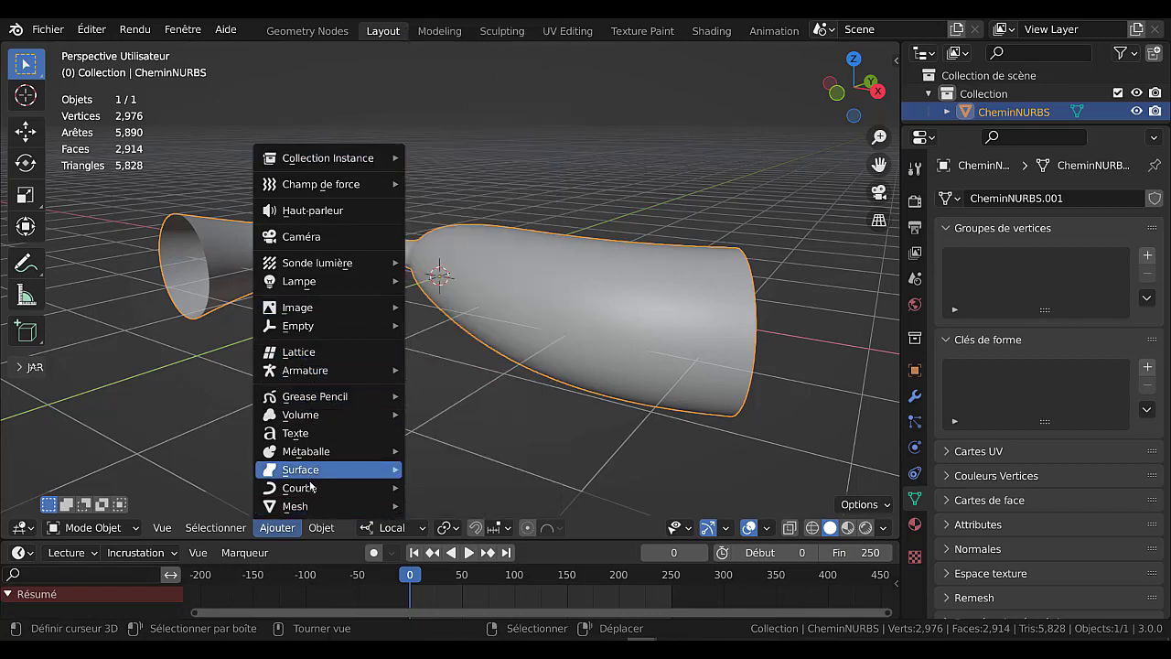
{"action": "mouse_move", "coordinate": [310, 494]}
{"action": "scroll", "coordinate": [432, 153], "scroll_direction": "up", "scroll_amount": 3}
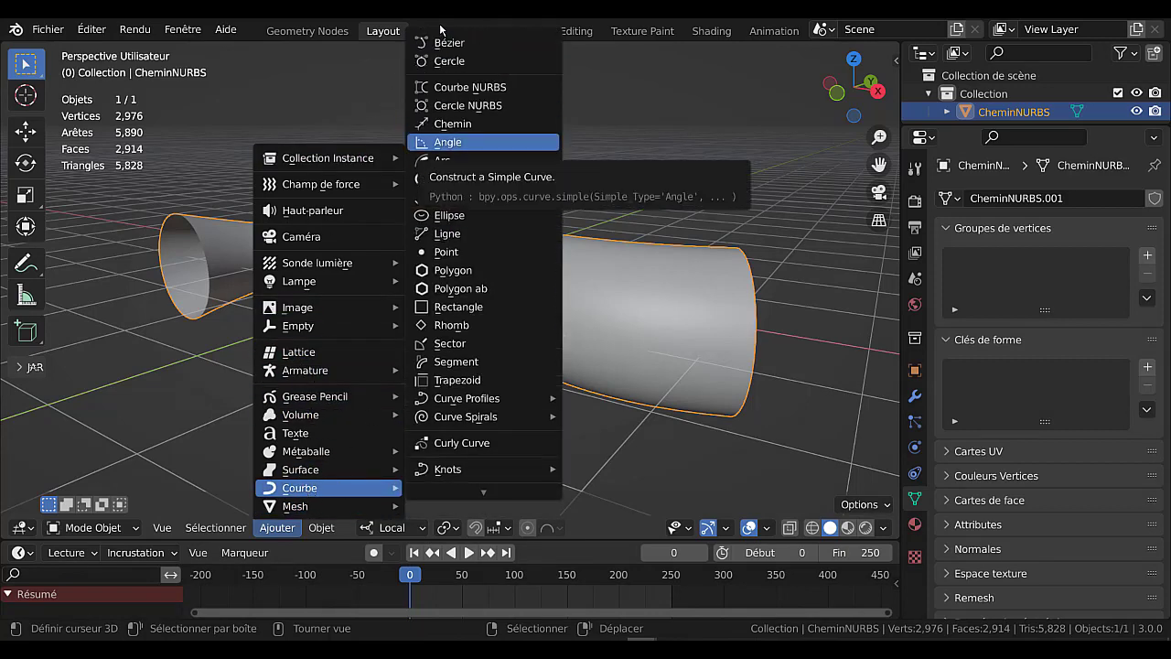
{"action": "left_click", "coordinate": [446, 126]}
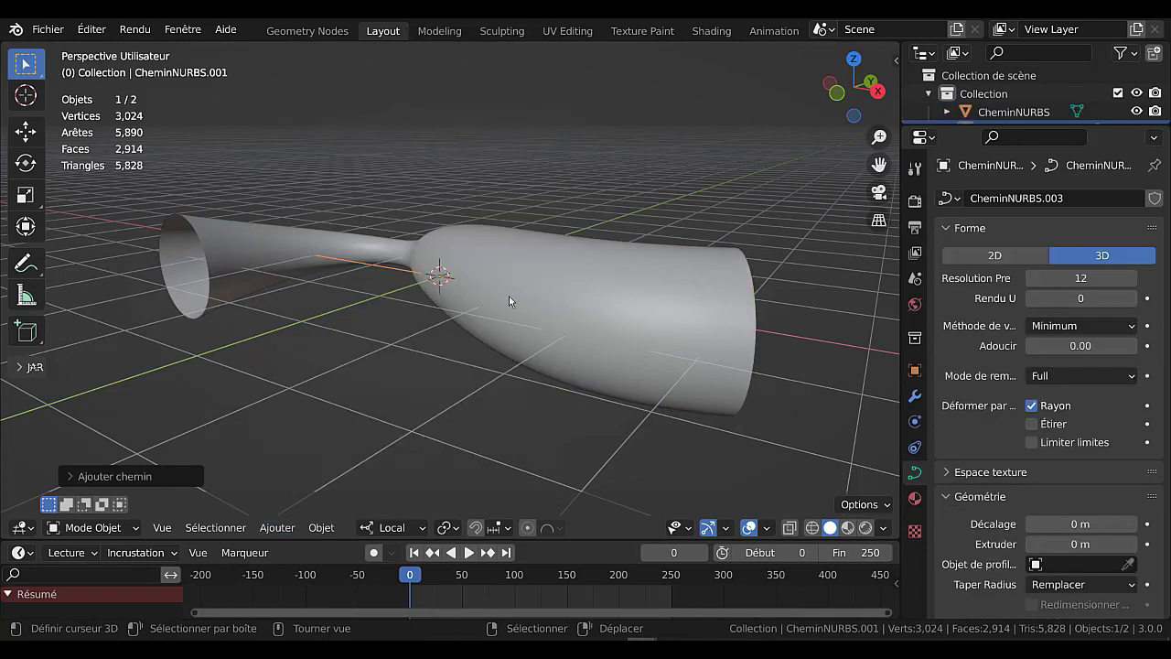
{"action": "key", "text": "g"}
{"action": "key", "text": "z"}
{"action": "left_click", "coordinate": [614, 209]}
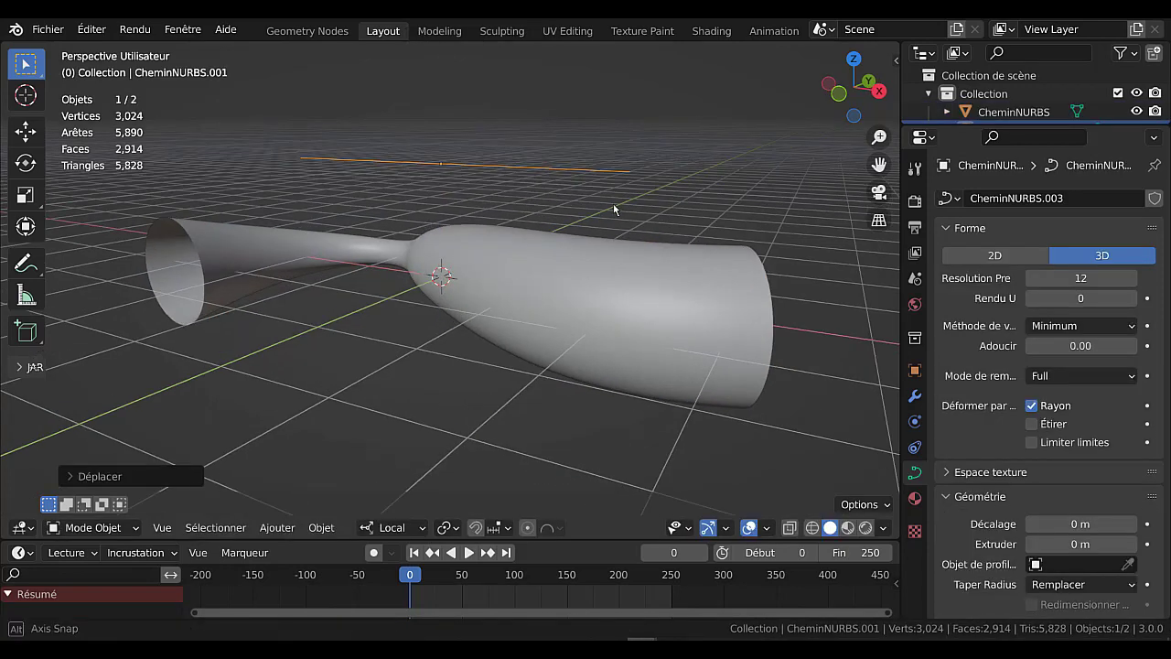
Enter Edit mode on the new path above the tube and examine its normals up close
{"action": "middle_click_drag", "start_coordinate": [614, 210], "coordinate": [651, 279]}
{"action": "middle_click_drag", "start_coordinate": [644, 445], "coordinate": [650, 408]}
{"action": "key", "text": "Tab"}
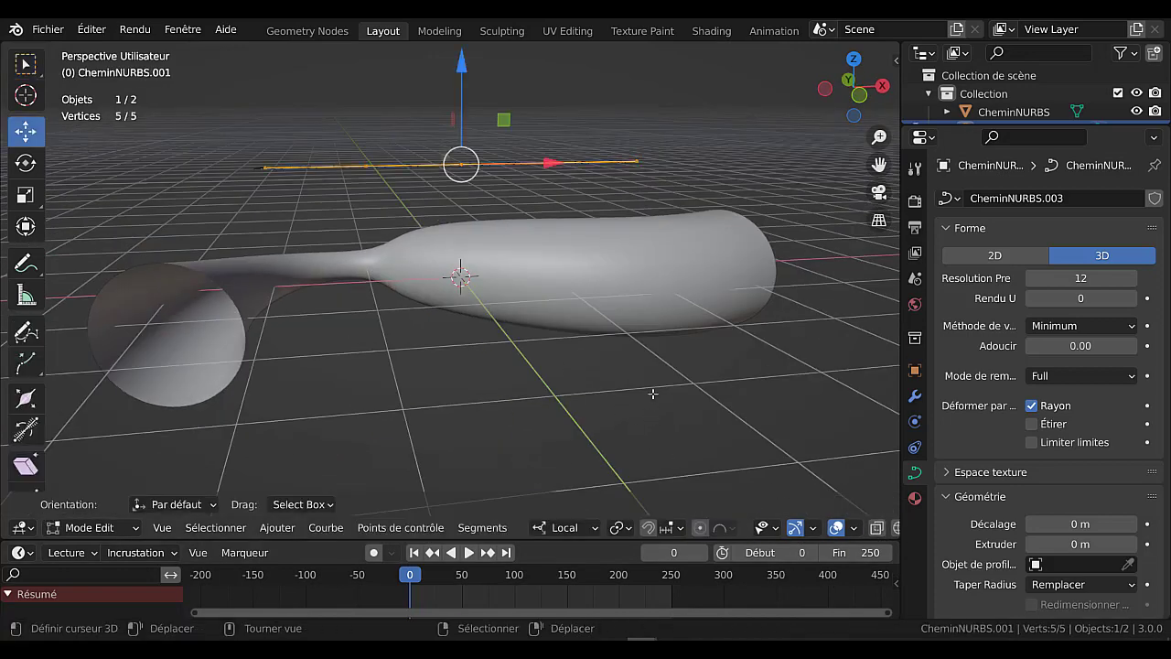
{"action": "middle_click_drag", "start_coordinate": [595, 263], "coordinate": [516, 308]}
{"action": "scroll", "coordinate": [467, 148], "scroll_direction": "up", "scroll_amount": 3}
{"action": "scroll", "coordinate": [467, 149], "scroll_direction": "up", "scroll_amount": 1}
{"action": "scroll", "coordinate": [516, 307], "scroll_direction": "up", "scroll_amount": 3}
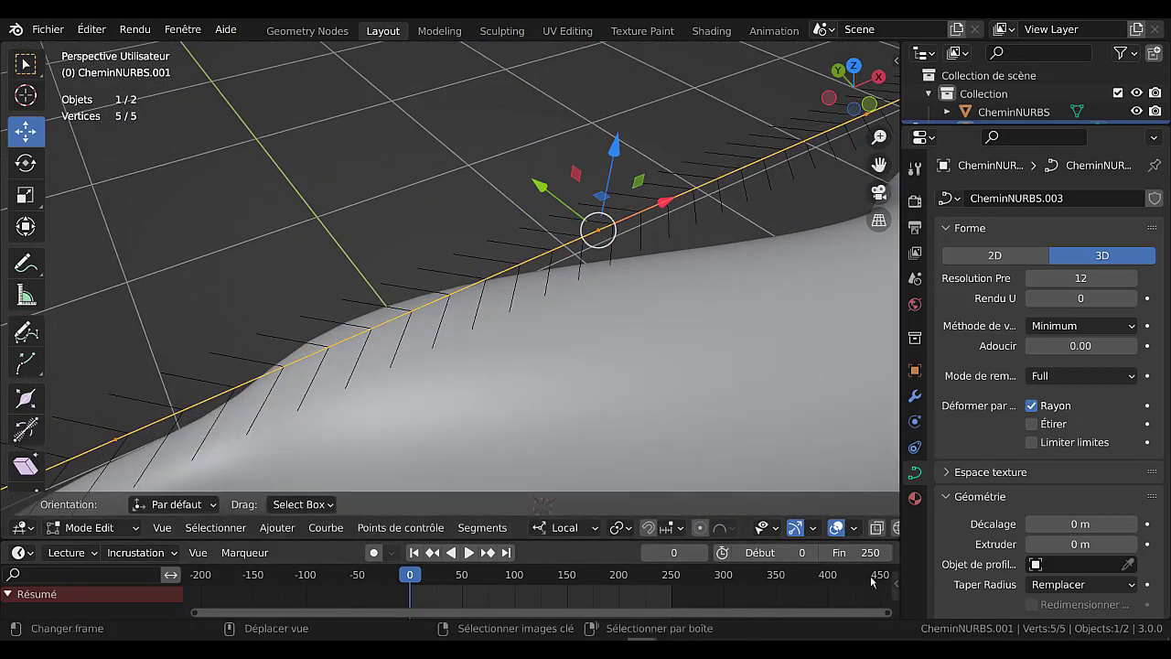
Compare the path with and without its normals by repeatedly switching the Normales overlay off and on
{"action": "left_click", "coordinate": [855, 528]}
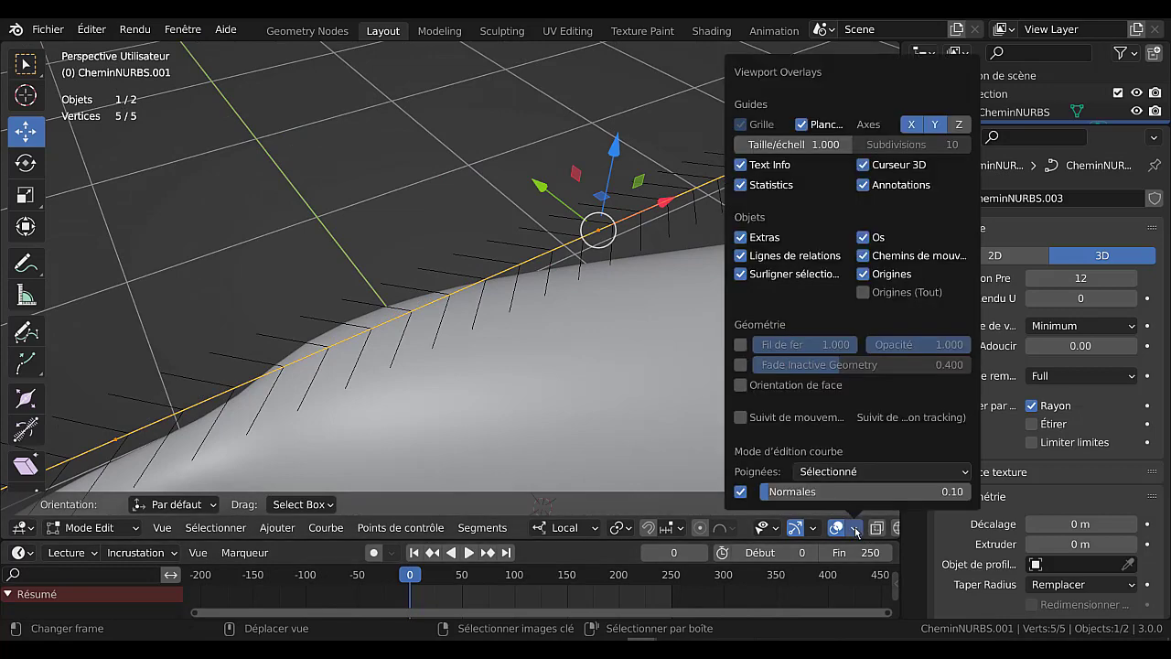
{"action": "left_click", "coordinate": [740, 492]}
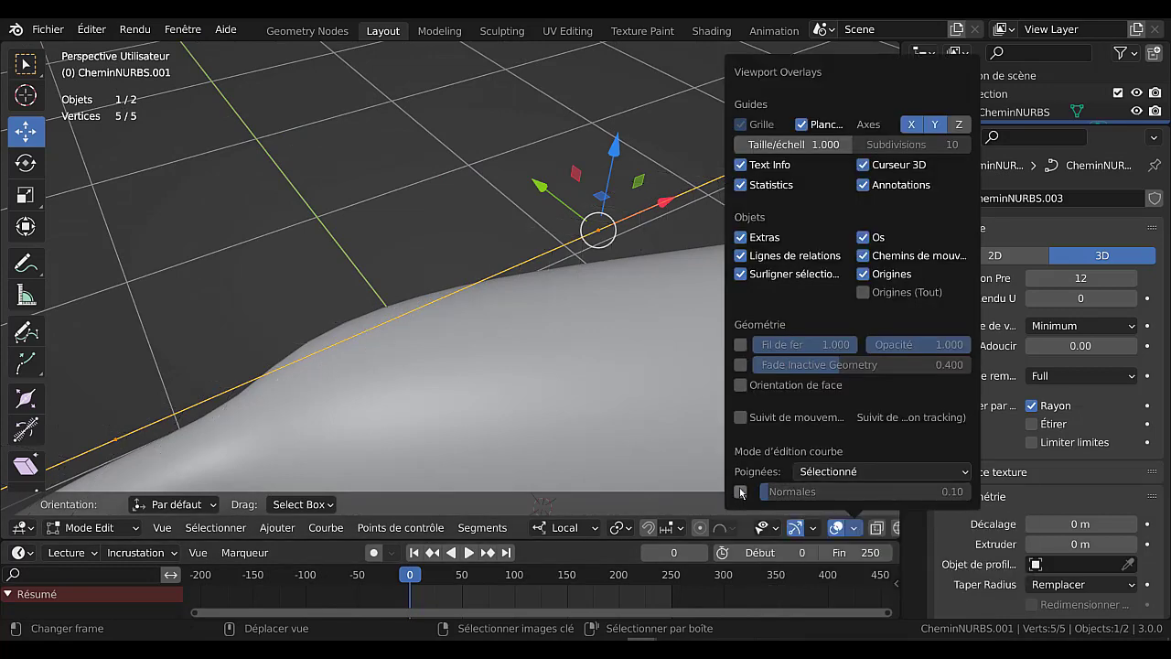
{"action": "left_click", "coordinate": [740, 492]}
{"action": "left_click", "coordinate": [740, 493]}
{"action": "left_click", "coordinate": [740, 492]}
{"action": "left_click", "coordinate": [740, 492]}
{"action": "left_click", "coordinate": [740, 493]}
{"action": "left_click", "coordinate": [740, 493]}
{"action": "left_click", "coordinate": [740, 492]}
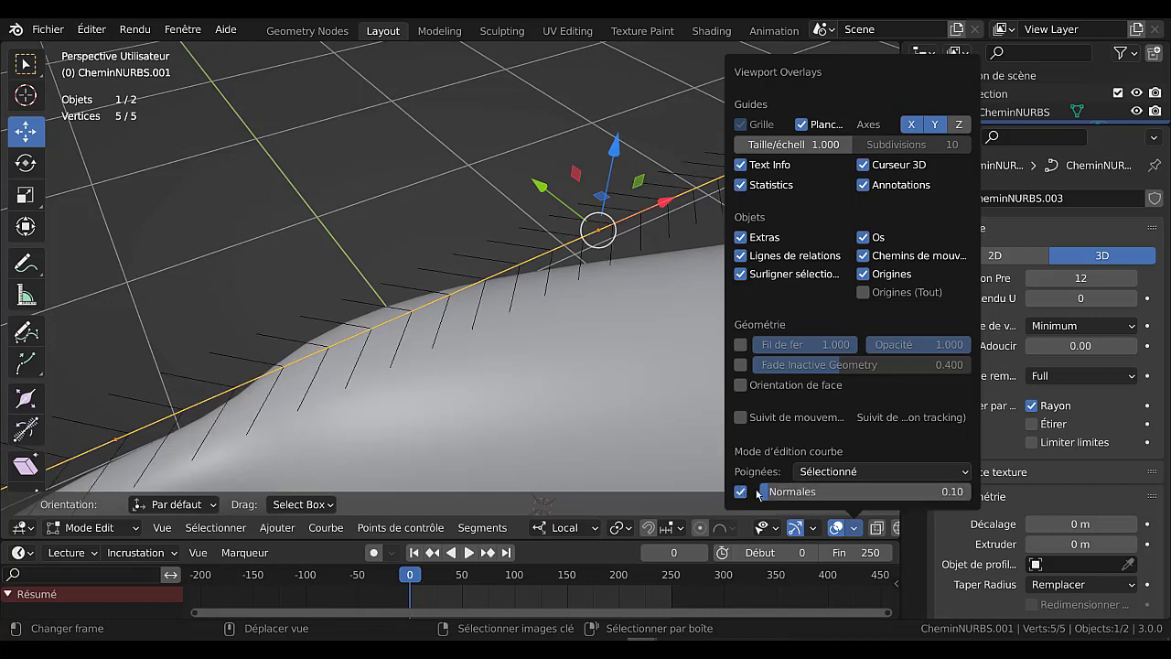
Try curve normals lengths of 0.20 and 0.12 with the handle display set to Aucun and Tout
{"action": "mouse_move", "coordinate": [768, 493]}
{"action": "left_mouse_down"}
{"action": "mouse_move", "coordinate": [823, 492]}
{"action": "mouse_move", "coordinate": [773, 492]}
{"action": "mouse_move", "coordinate": [822, 492]}
{"action": "mouse_move", "coordinate": [773, 493]}
{"action": "mouse_move", "coordinate": [788, 492]}
{"action": "left_mouse_up"}
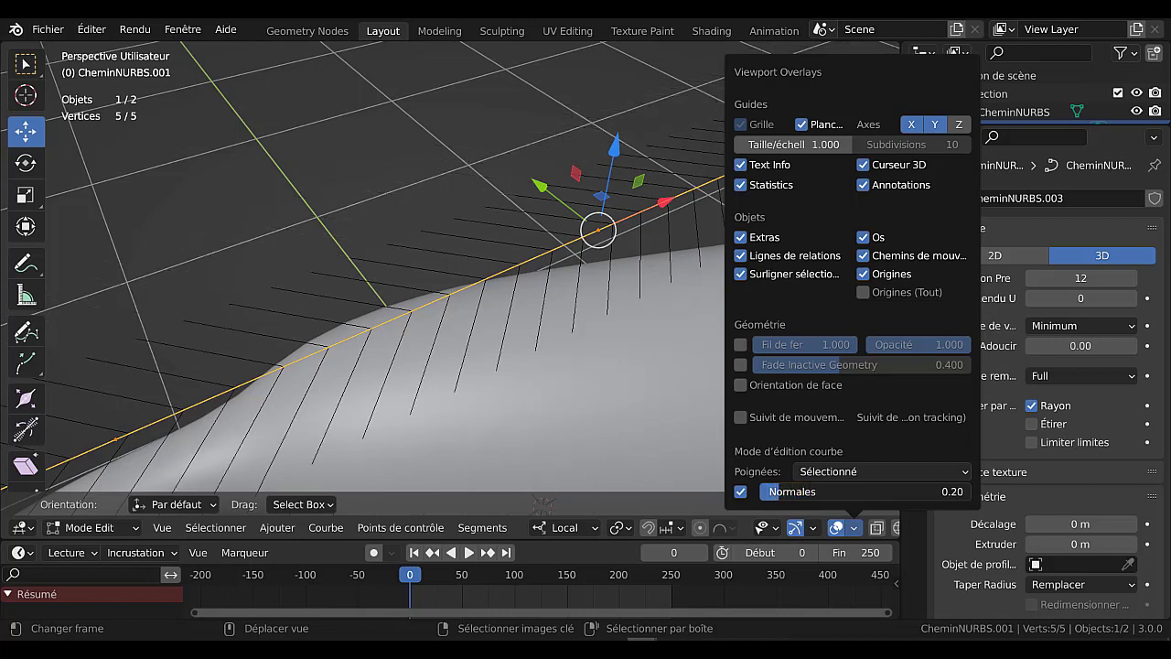
{"action": "left_click", "coordinate": [828, 471]}
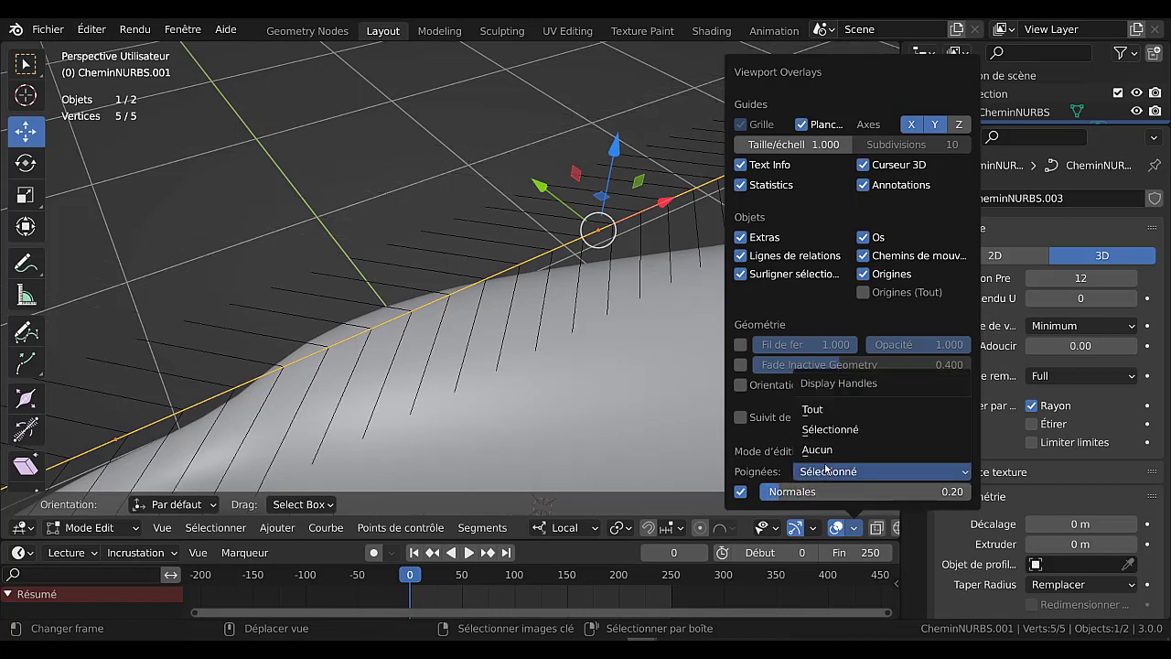
{"action": "left_click", "coordinate": [825, 449]}
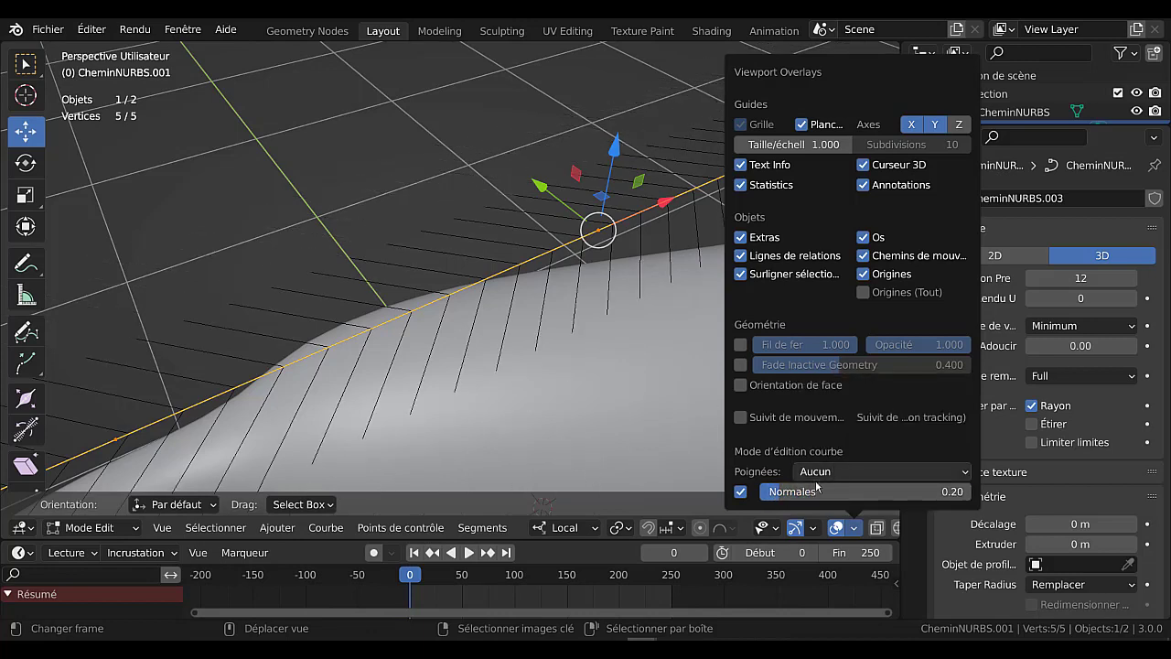
{"action": "mouse_move", "coordinate": [785, 493]}
{"action": "left_mouse_down"}
{"action": "mouse_move", "coordinate": [883, 492]}
{"action": "mouse_move", "coordinate": [774, 493]}
{"action": "left_mouse_up"}
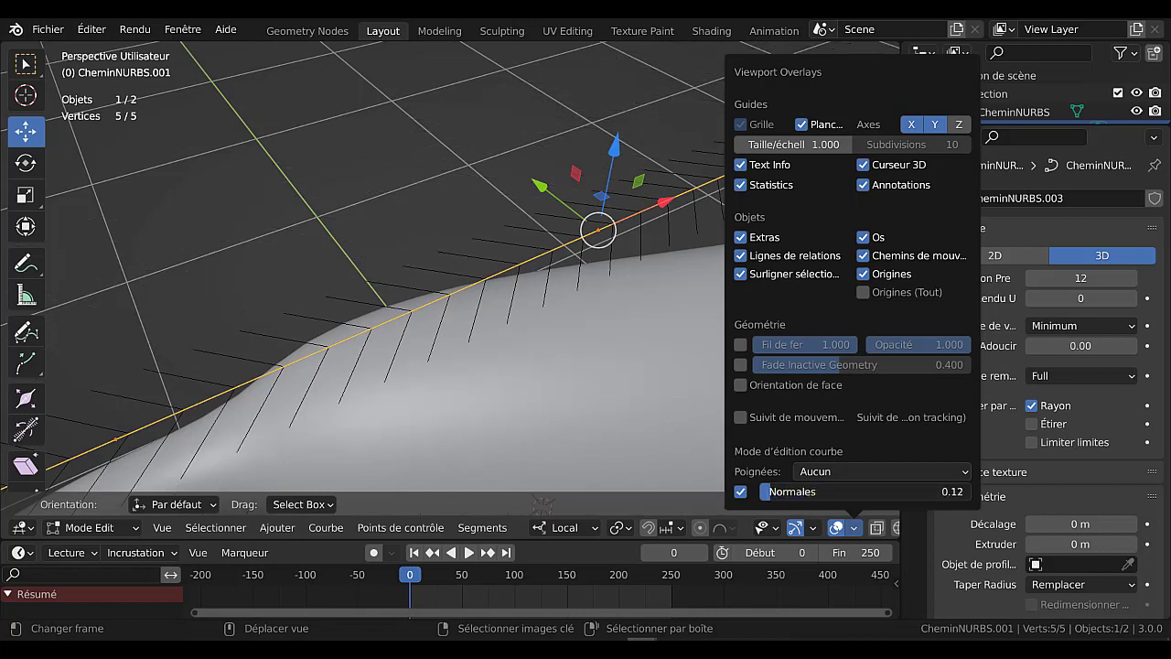
{"action": "left_click", "coordinate": [811, 471]}
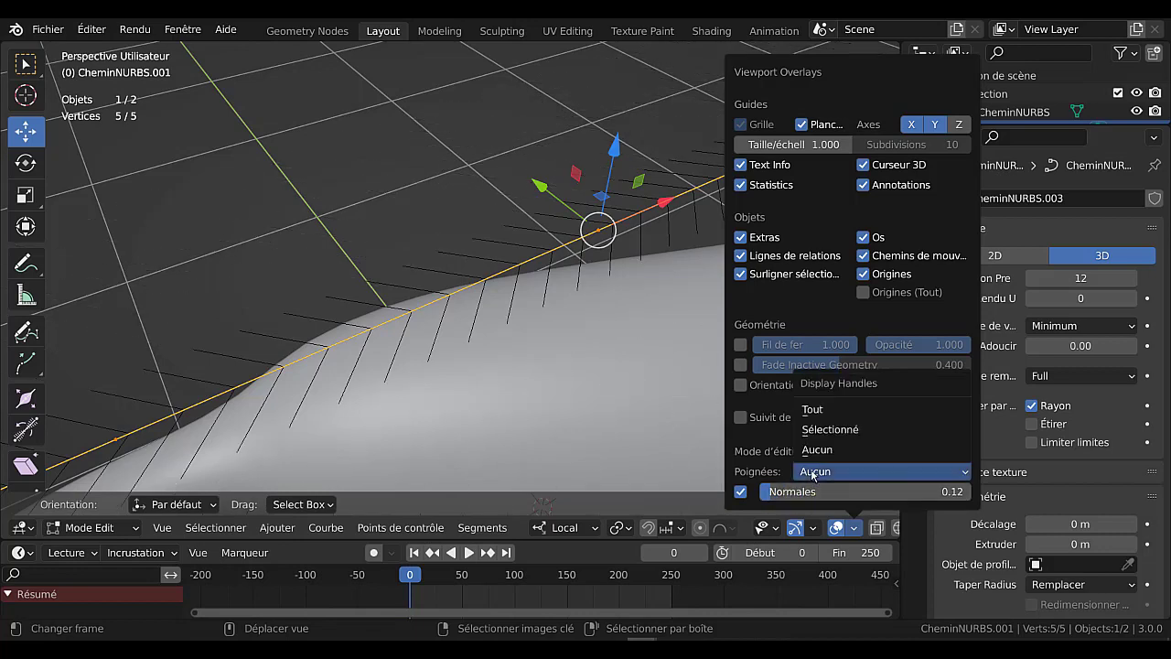
{"action": "left_click", "coordinate": [817, 409]}
{"action": "left_click", "coordinate": [741, 492]}
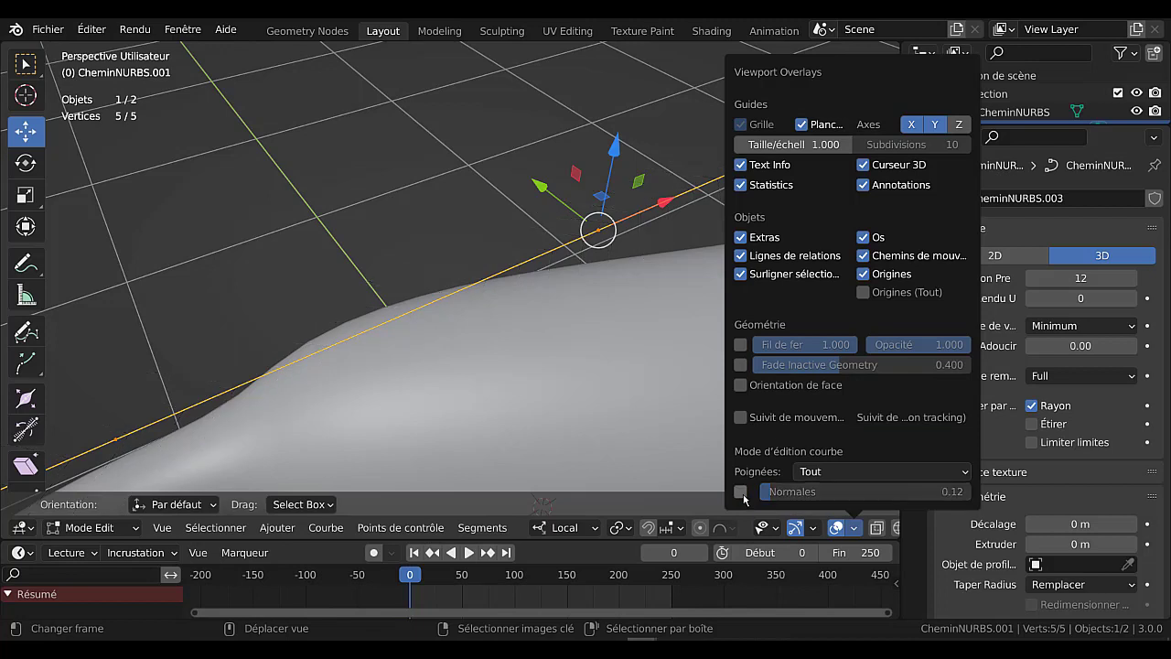
{"action": "left_click", "coordinate": [741, 492]}
Set the curve handle display to Sélectionné and the normals length to 0.11
{"action": "left_click", "coordinate": [819, 471]}
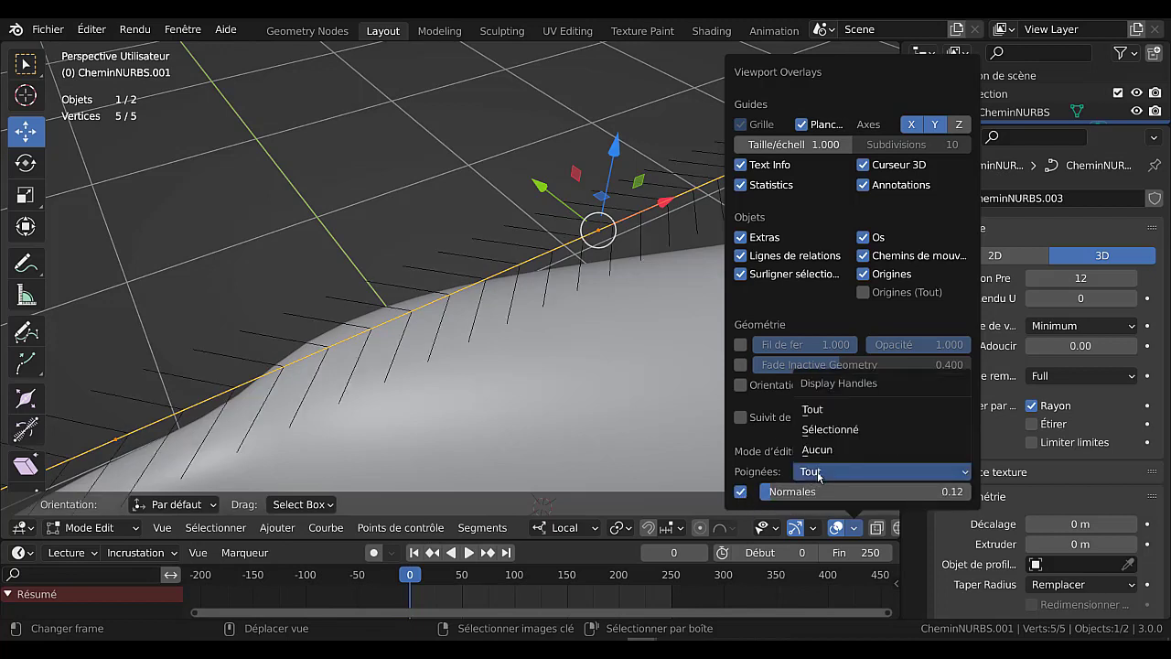
{"action": "left_click", "coordinate": [833, 430]}
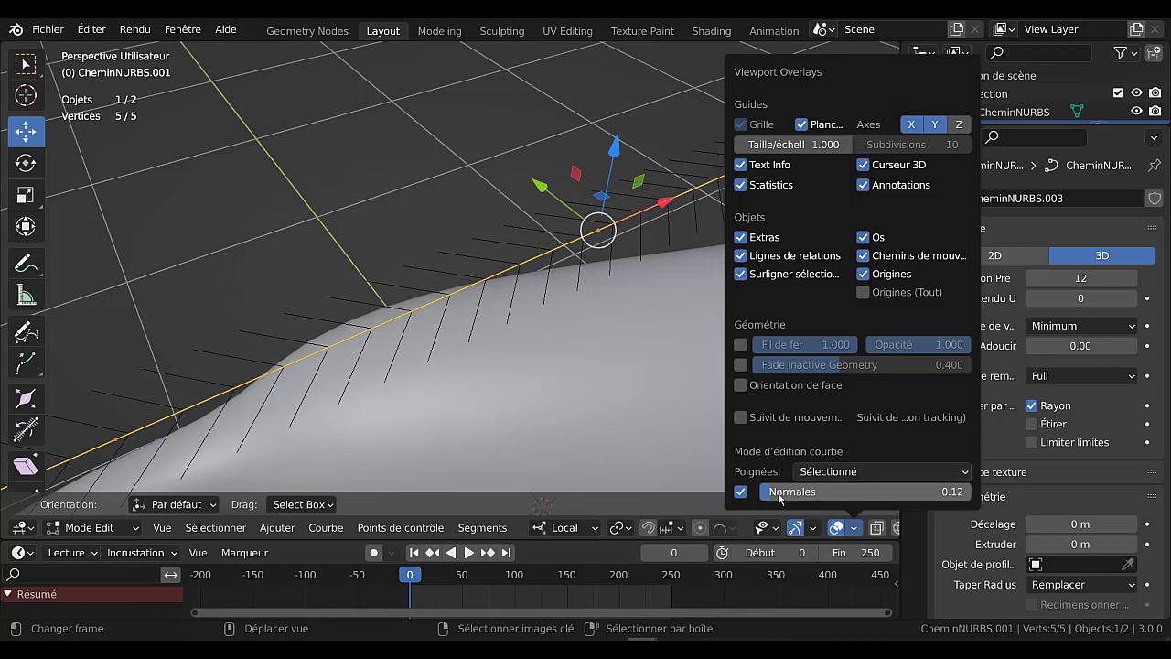
{"action": "mouse_move", "coordinate": [778, 497]}
{"action": "left_mouse_down"}
{"action": "mouse_move", "coordinate": [822, 492]}
{"action": "mouse_move", "coordinate": [769, 492]}
{"action": "left_mouse_up"}
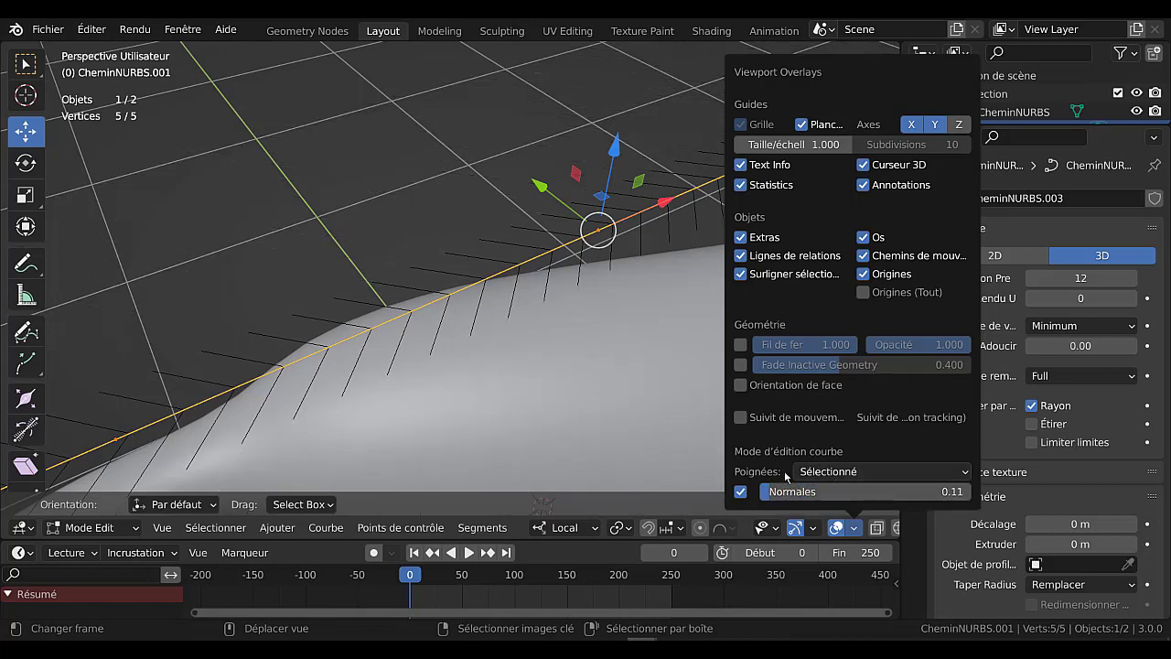
Select the path's middle control point and try to move it upward
{"action": "scroll", "coordinate": [567, 385], "scroll_direction": "down", "scroll_amount": 5}
{"action": "middle_click_drag", "start_coordinate": [571, 379], "coordinate": [547, 362]}
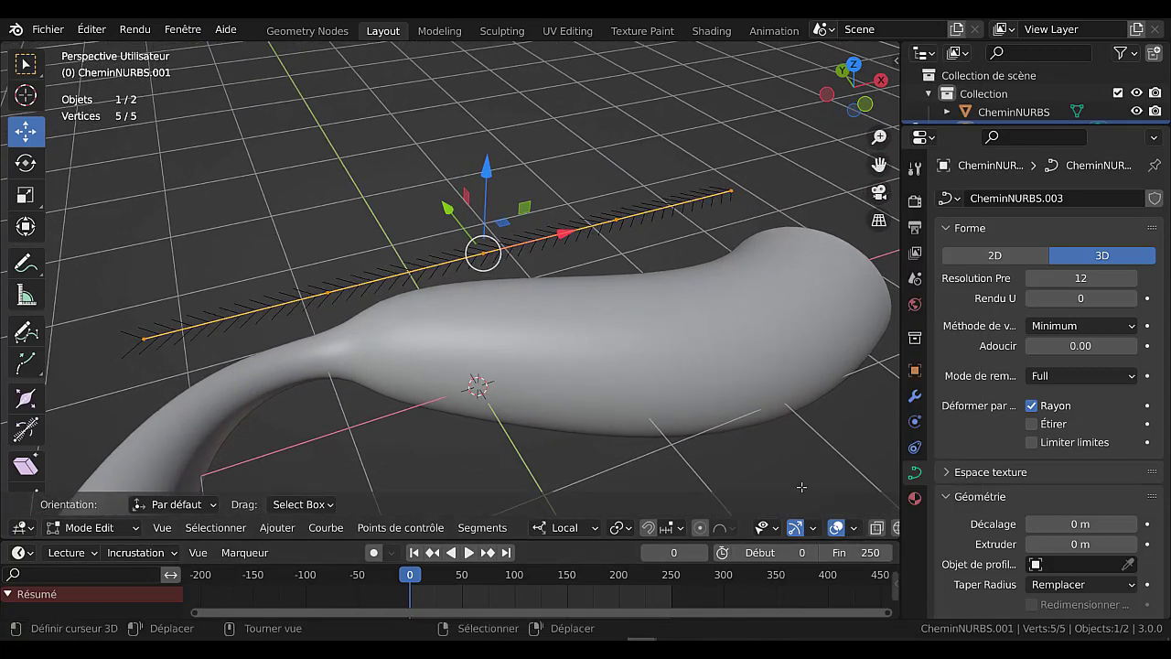
{"action": "right_click_drag", "start_coordinate": [490, 250], "coordinate": [481, 167]}
{"action": "key", "text": "Escape"}
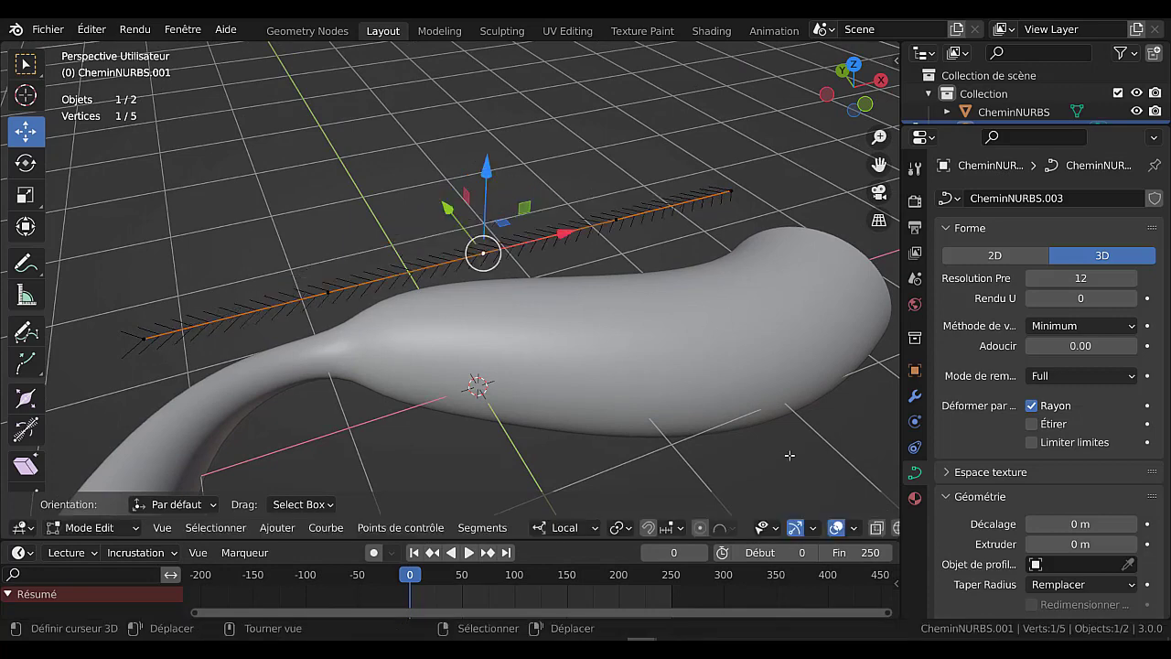
Set the curve handle display to Tout and test it by trying to move the middle control point
{"action": "left_click", "coordinate": [853, 528]}
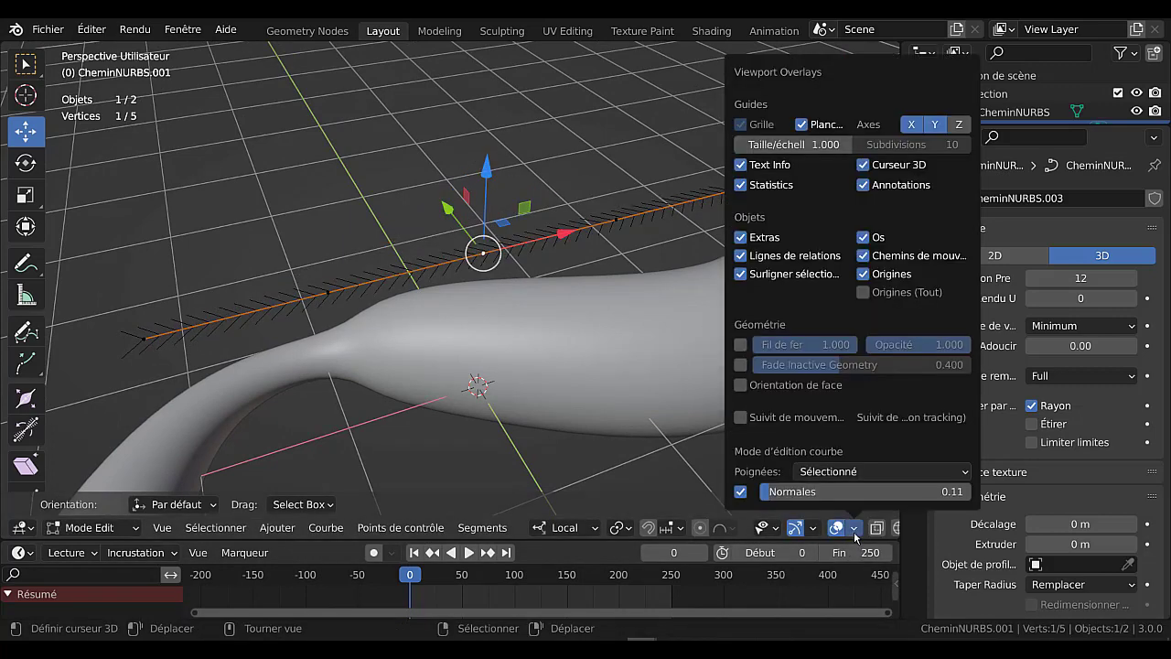
{"action": "left_click", "coordinate": [849, 472]}
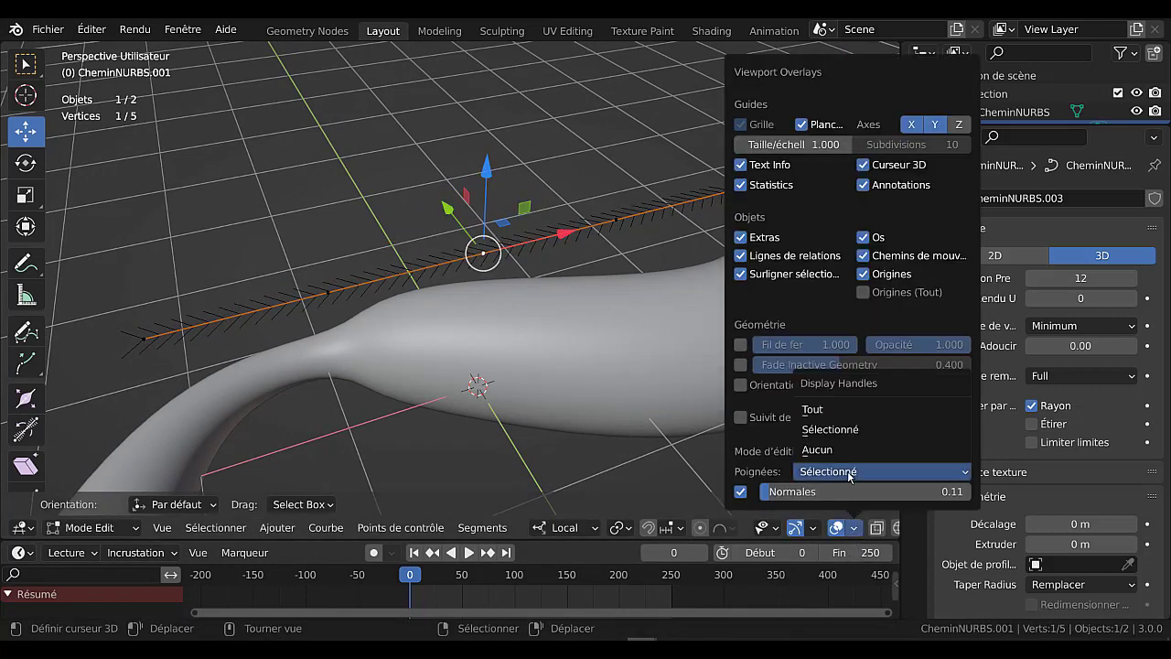
{"action": "left_click", "coordinate": [837, 412]}
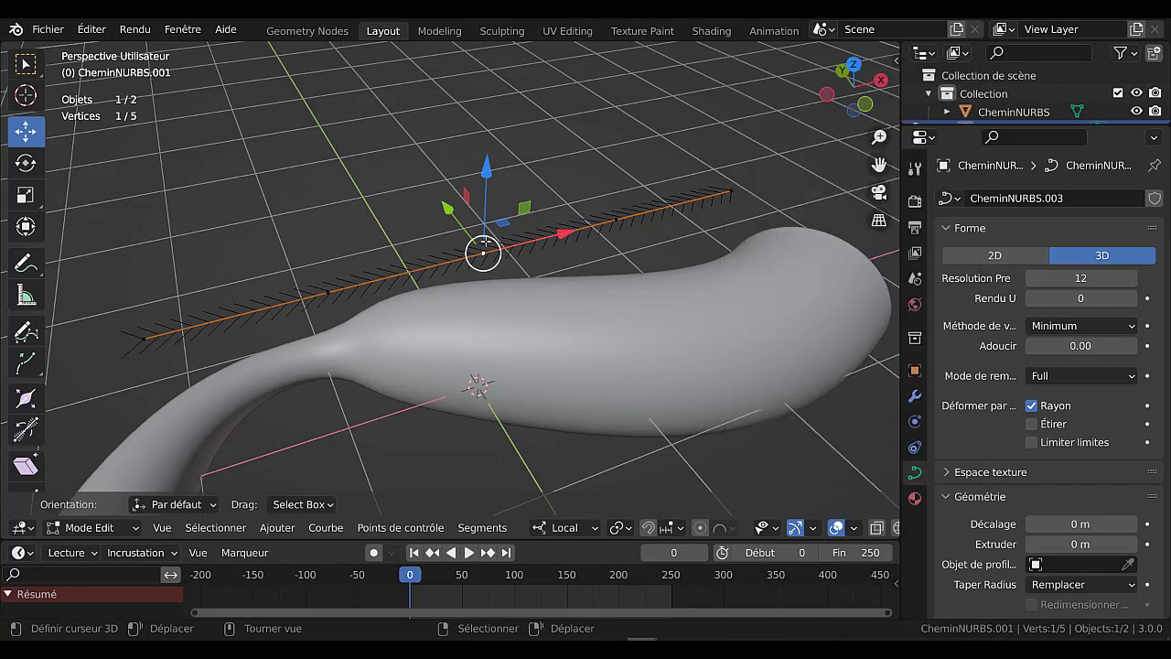
{"action": "left_click_drag", "start_coordinate": [482, 251], "coordinate": [481, 154]}
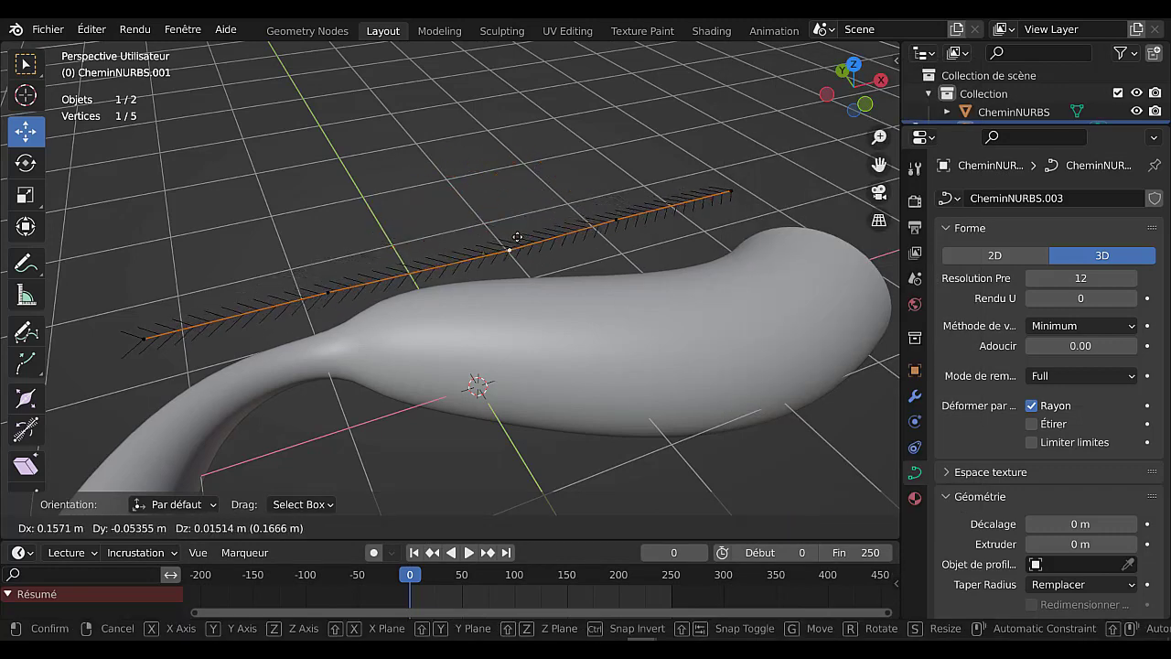
{"action": "right_click", "coordinate": [517, 232]}
Select the path's fourth control point and try to move it freely above the tube
{"action": "right_click", "coordinate": [609, 226]}
{"action": "middle_click_drag", "start_coordinate": [598, 274], "coordinate": [530, 262]}
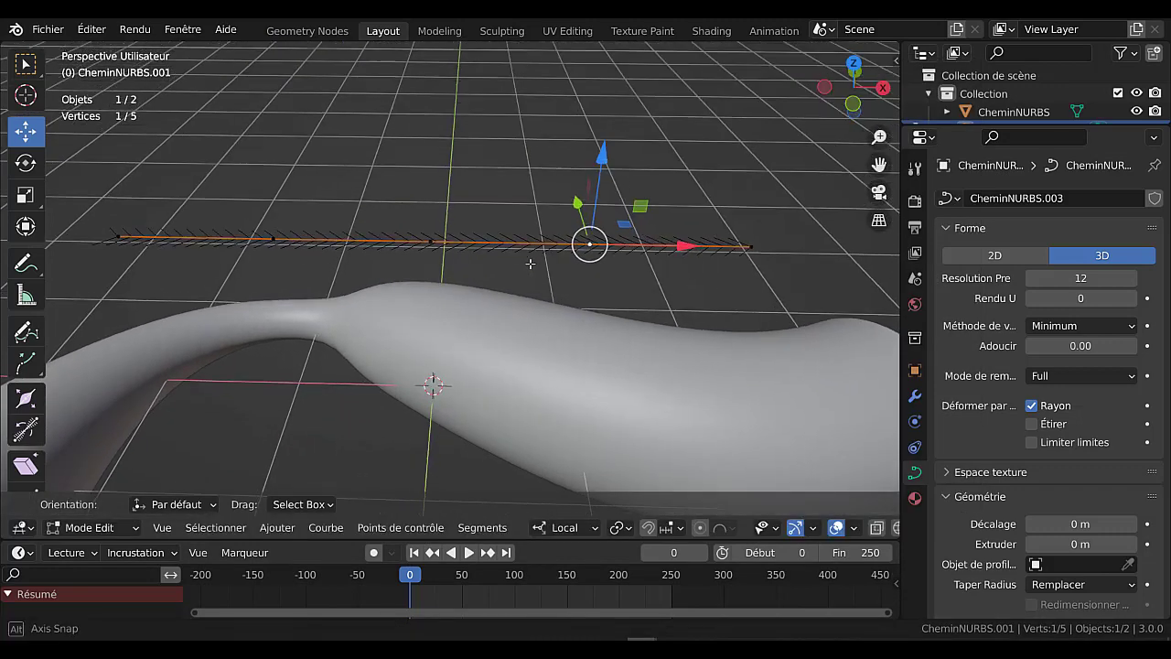
{"action": "left_click_drag", "start_coordinate": [596, 246], "coordinate": [544, 233]}
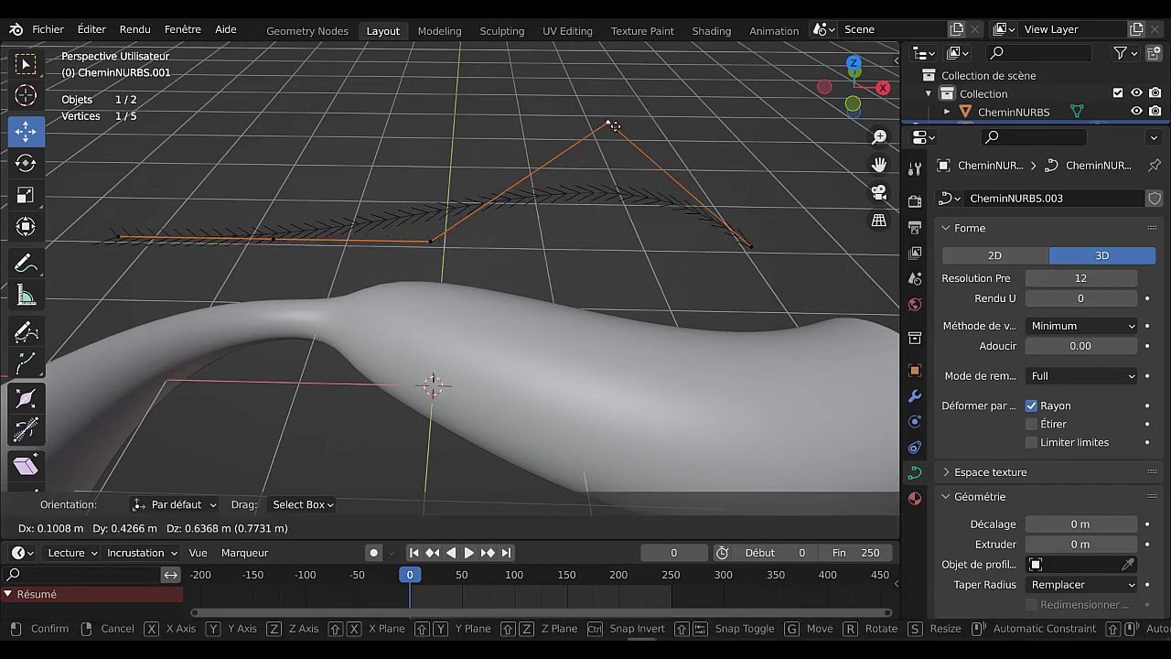
{"action": "right_click", "coordinate": [717, 274]}
Set the curve handle display back to Sélectionné in the viewport overlays
{"action": "scroll", "coordinate": [839, 537], "scroll_direction": "down", "scroll_amount": 3}
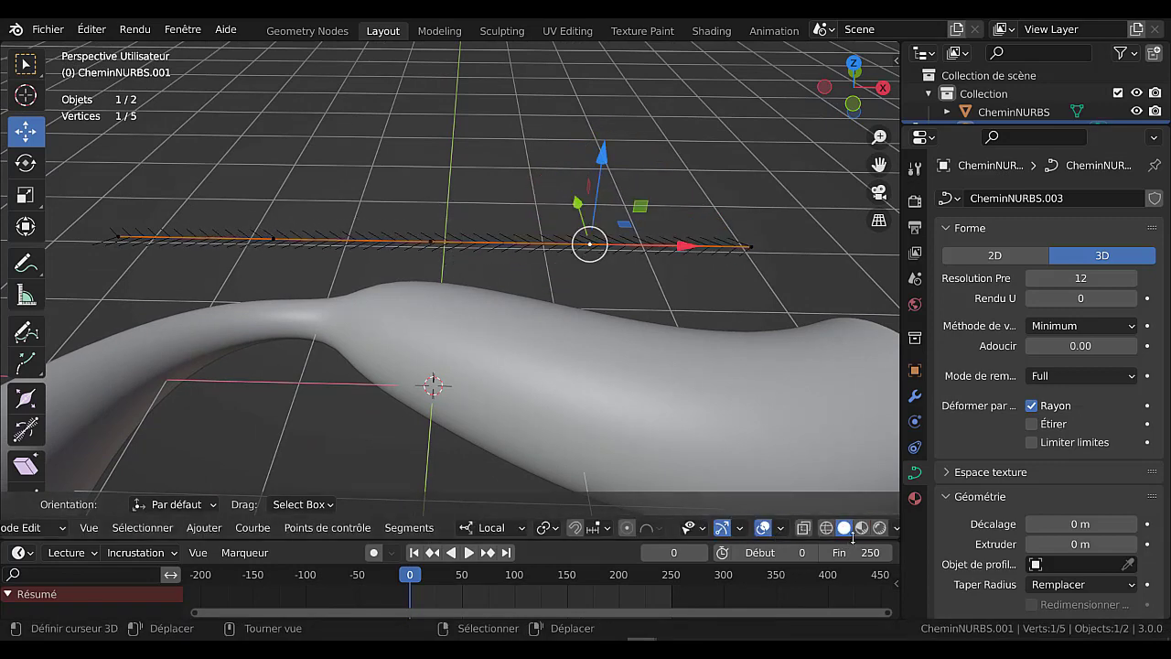
{"action": "middle_click_drag", "start_coordinate": [482, 369], "coordinate": [668, 430]}
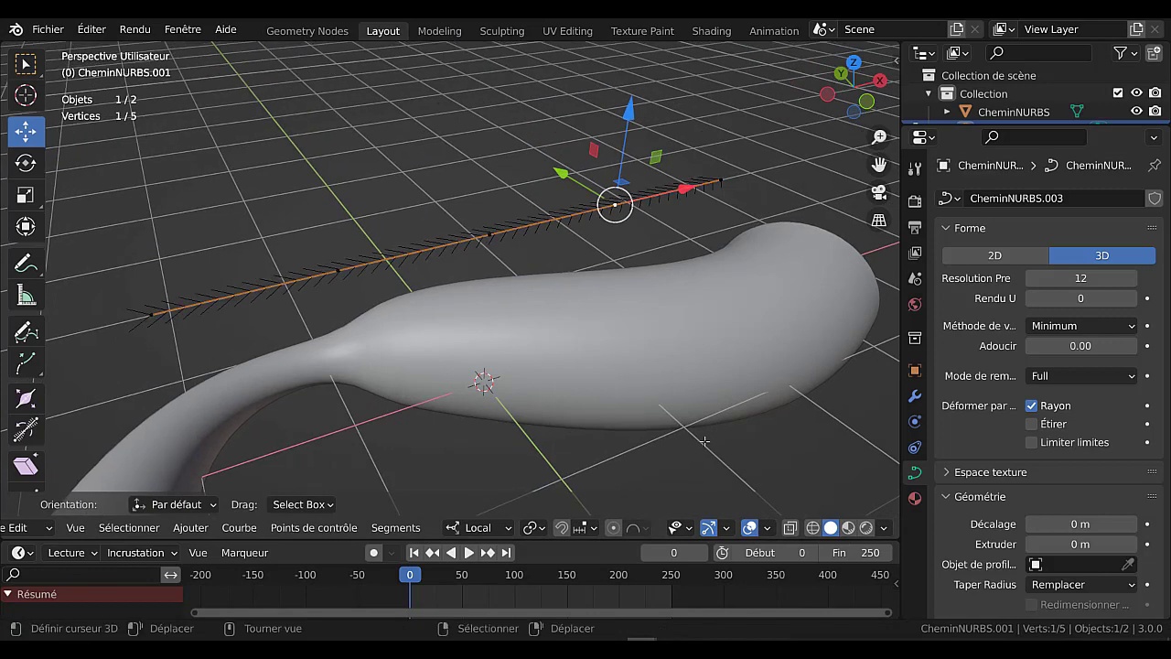
{"action": "left_click", "coordinate": [884, 528]}
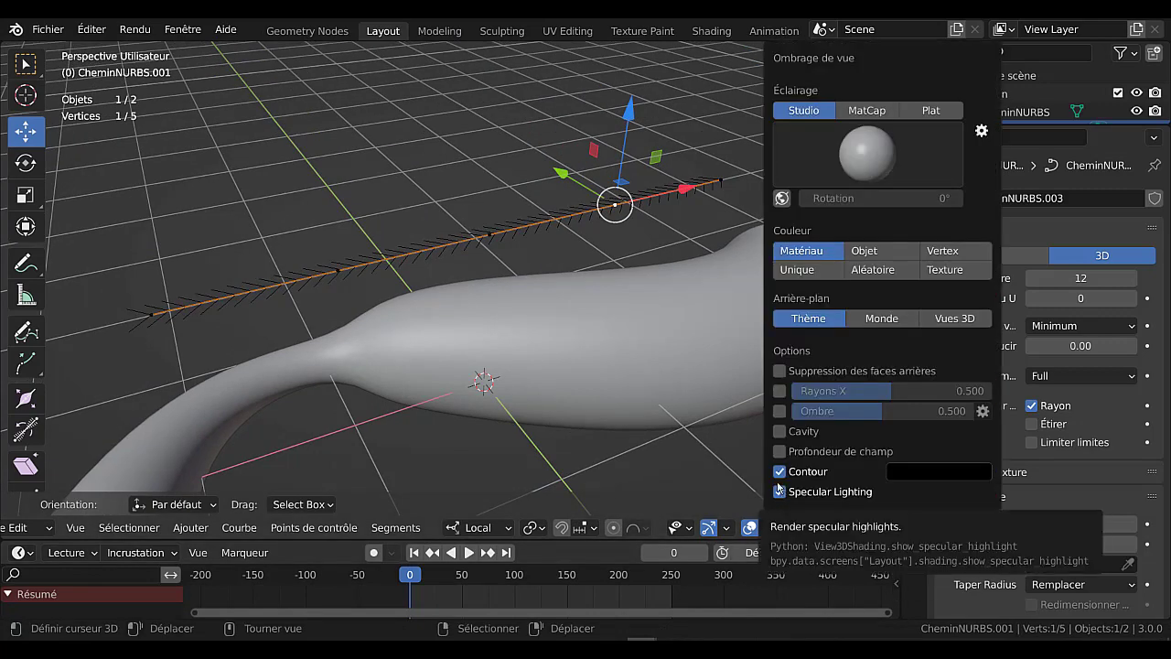
{"action": "left_click", "coordinate": [770, 528]}
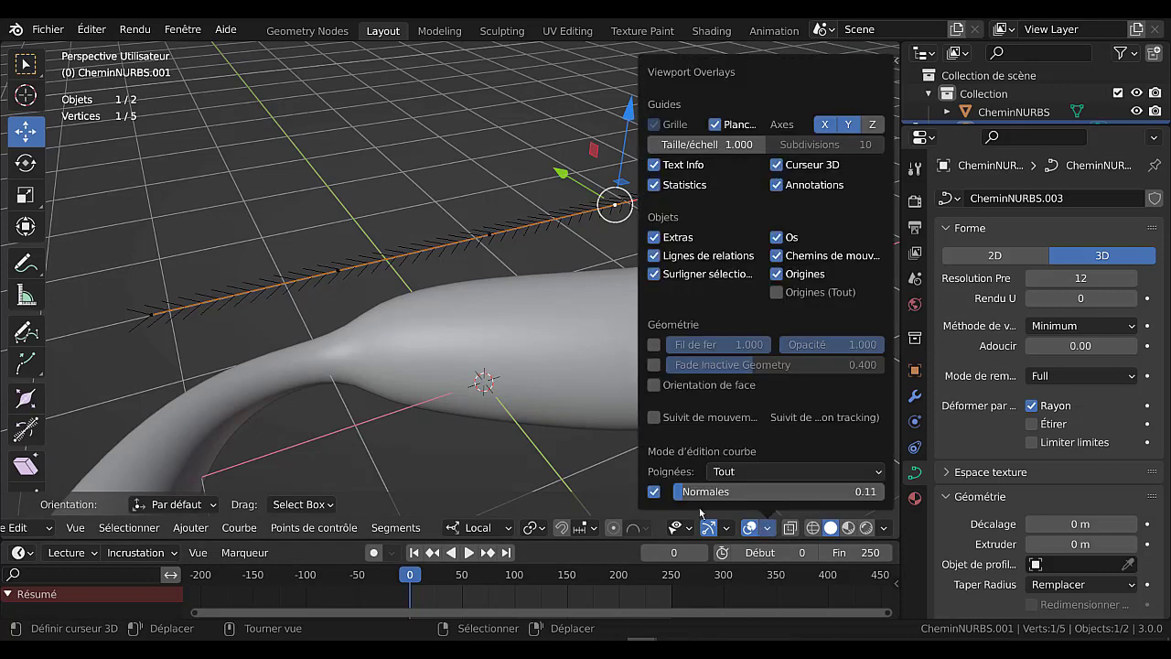
{"action": "left_click", "coordinate": [727, 474]}
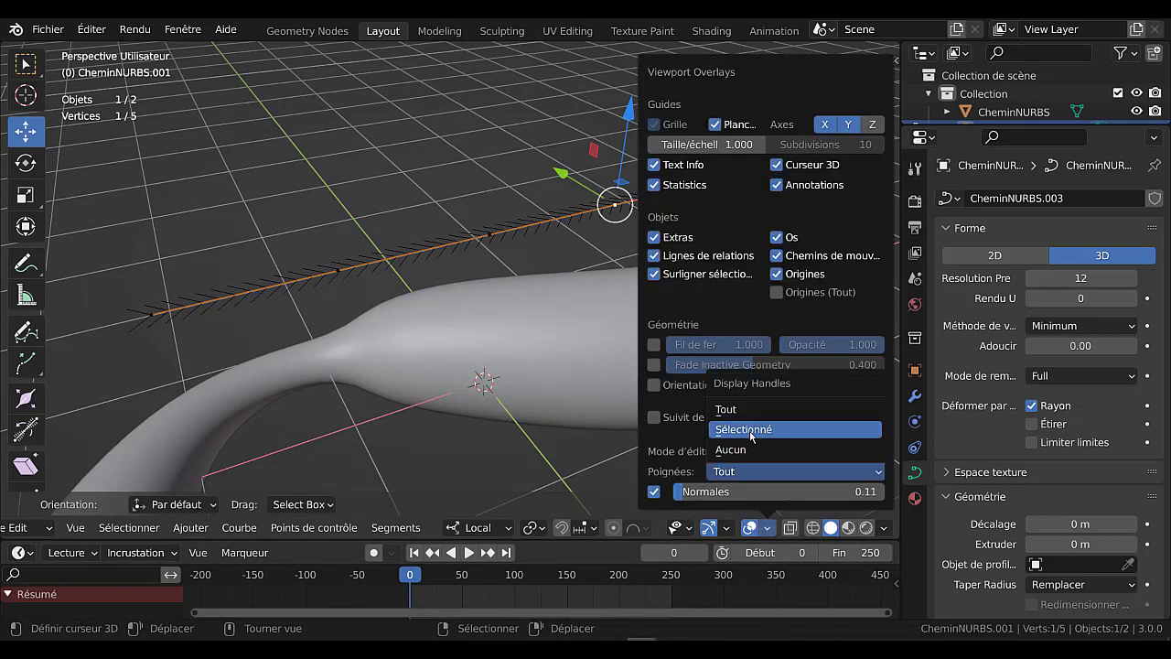
{"action": "left_click", "coordinate": [750, 430]}
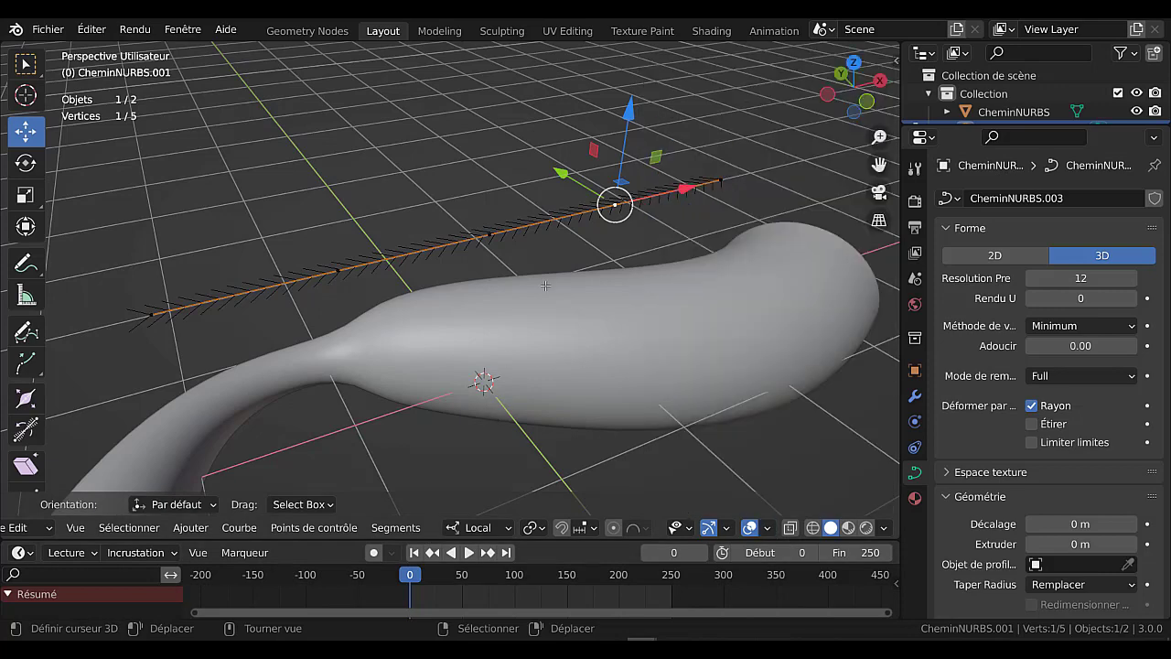
Try moving the path's middle and second control points to watch the normals follow, cancelling each move
{"action": "key", "text": "g"}
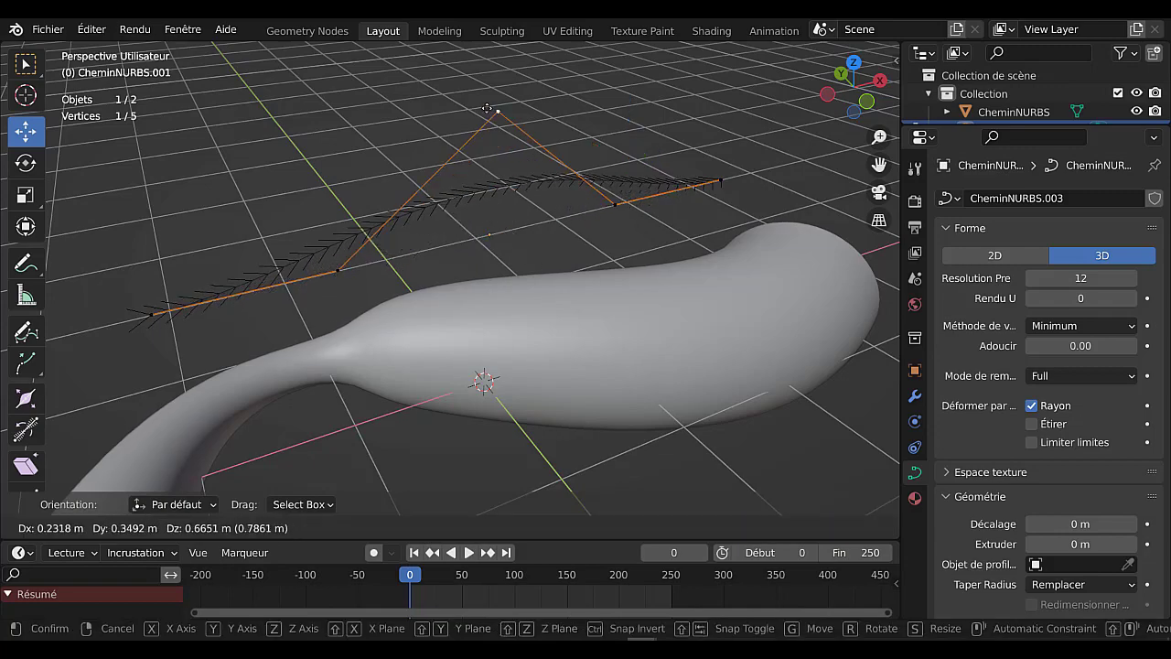
{"action": "right_click", "coordinate": [488, 108]}
{"action": "middle_click_drag", "start_coordinate": [488, 109], "coordinate": [475, 236]}
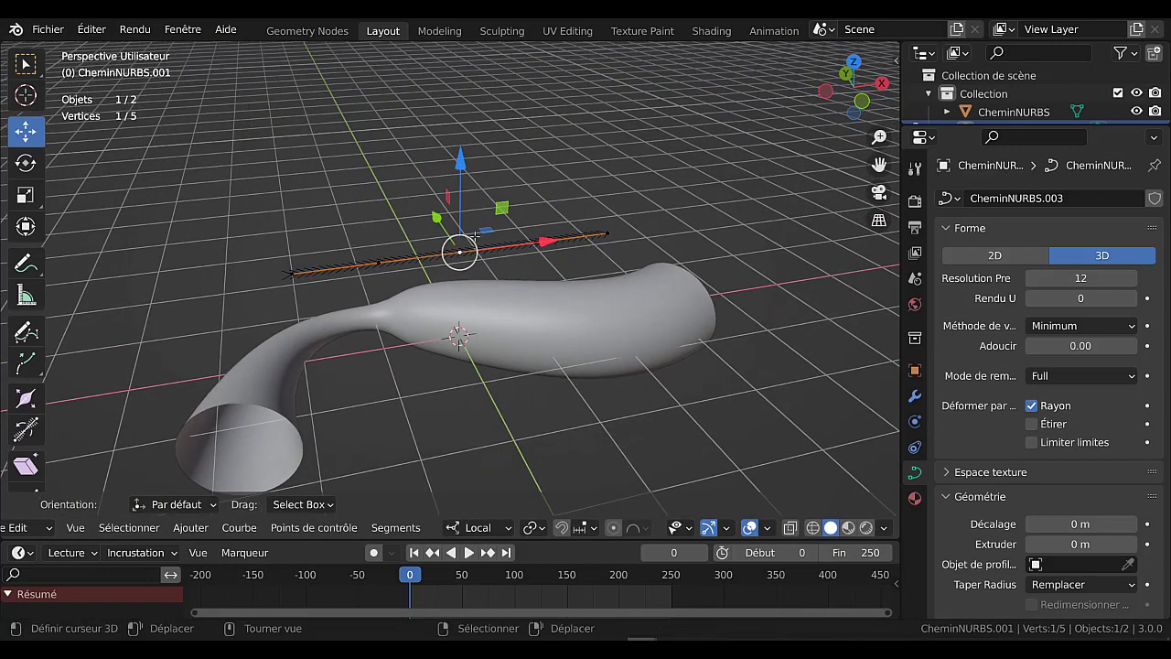
{"action": "left_click", "coordinate": [378, 262]}
{"action": "key", "text": "g"}
{"action": "right_click", "coordinate": [390, 173]}
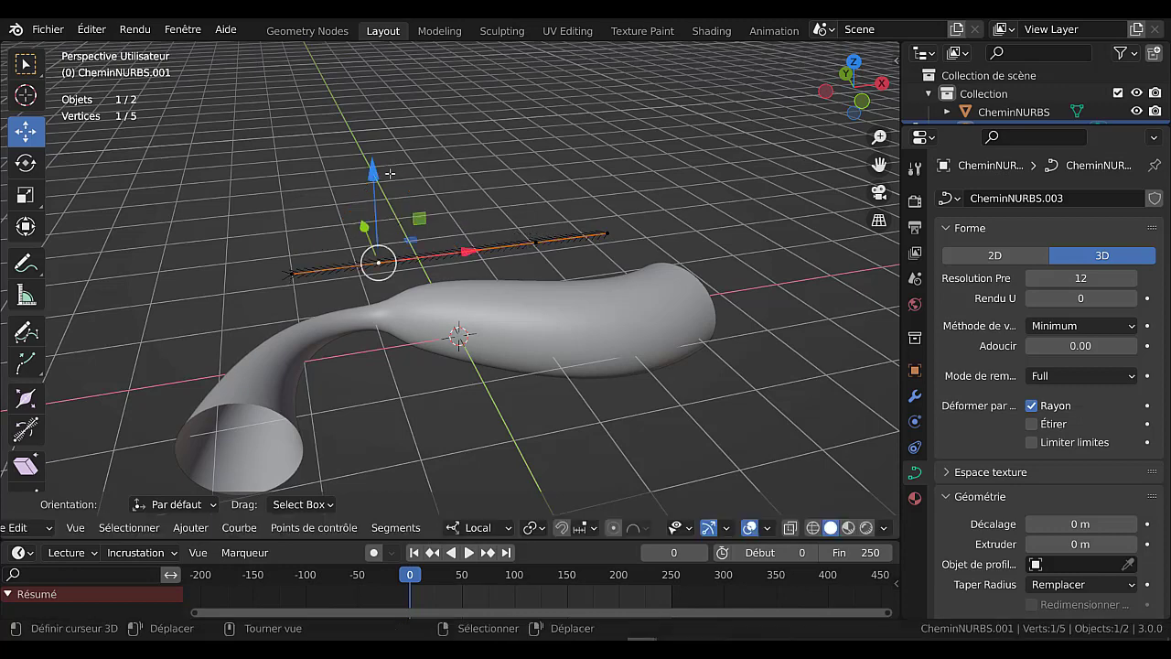
{"action": "left_click", "coordinate": [459, 251]}
{"action": "key", "text": "g"}
{"action": "right_click", "coordinate": [556, 173]}
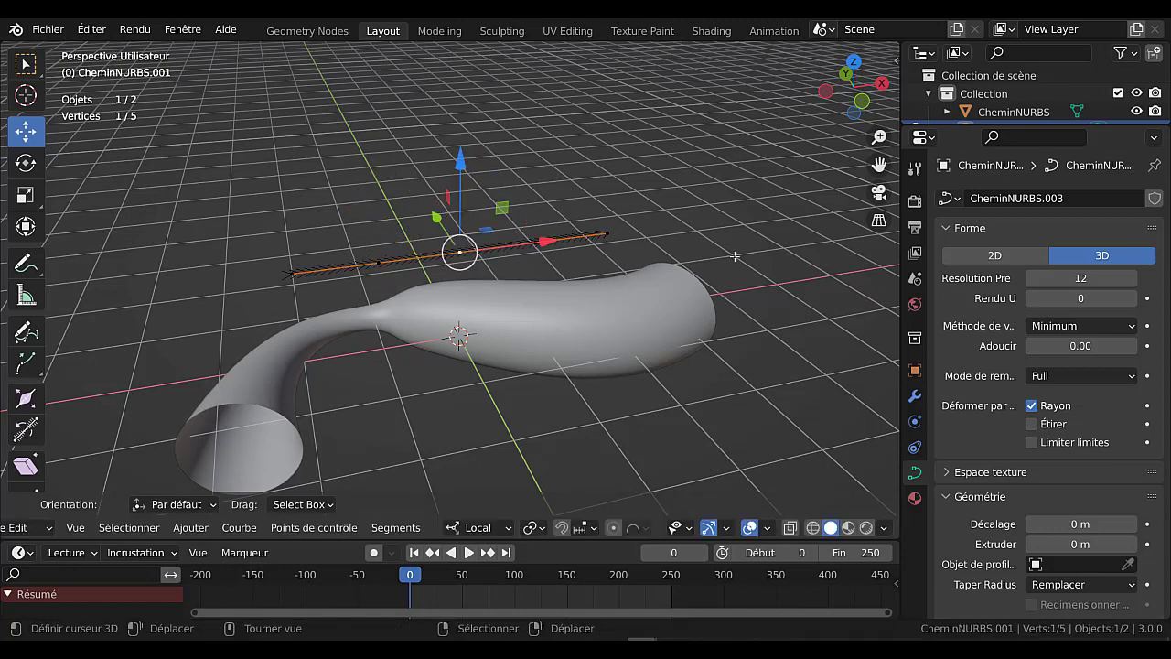
Widen the properties editor and enlarge the outliner above it so both objects are listed
{"action": "middle_click_drag", "start_coordinate": [723, 286], "coordinate": [747, 288]}
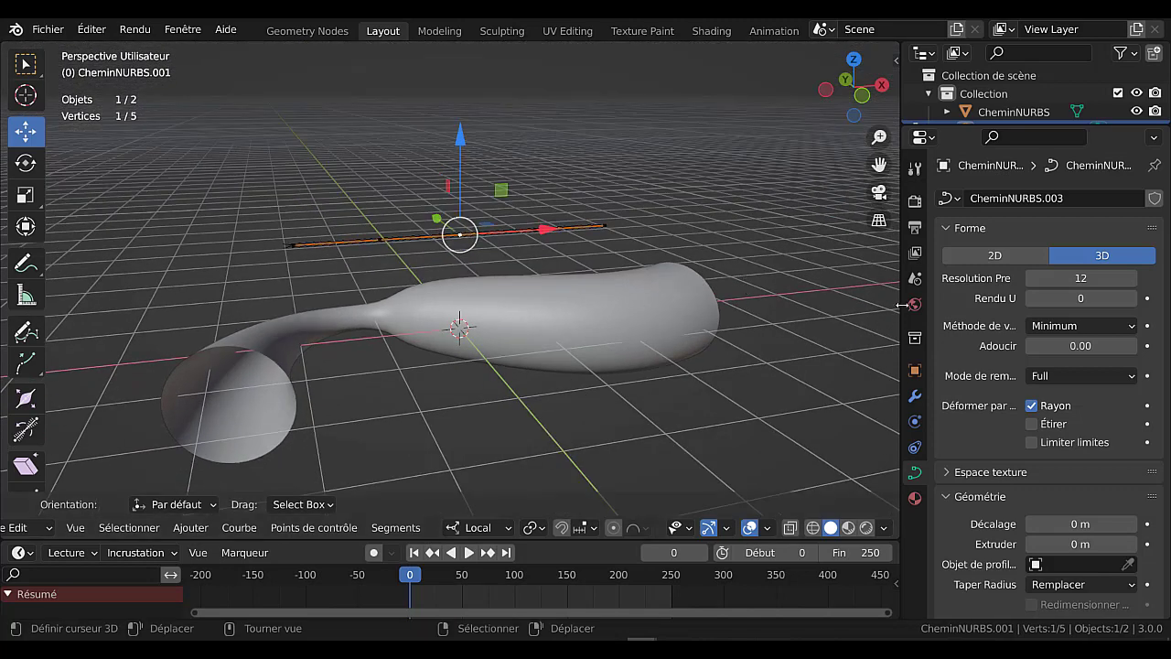
{"action": "left_click_drag", "start_coordinate": [898, 290], "coordinate": [781, 290]}
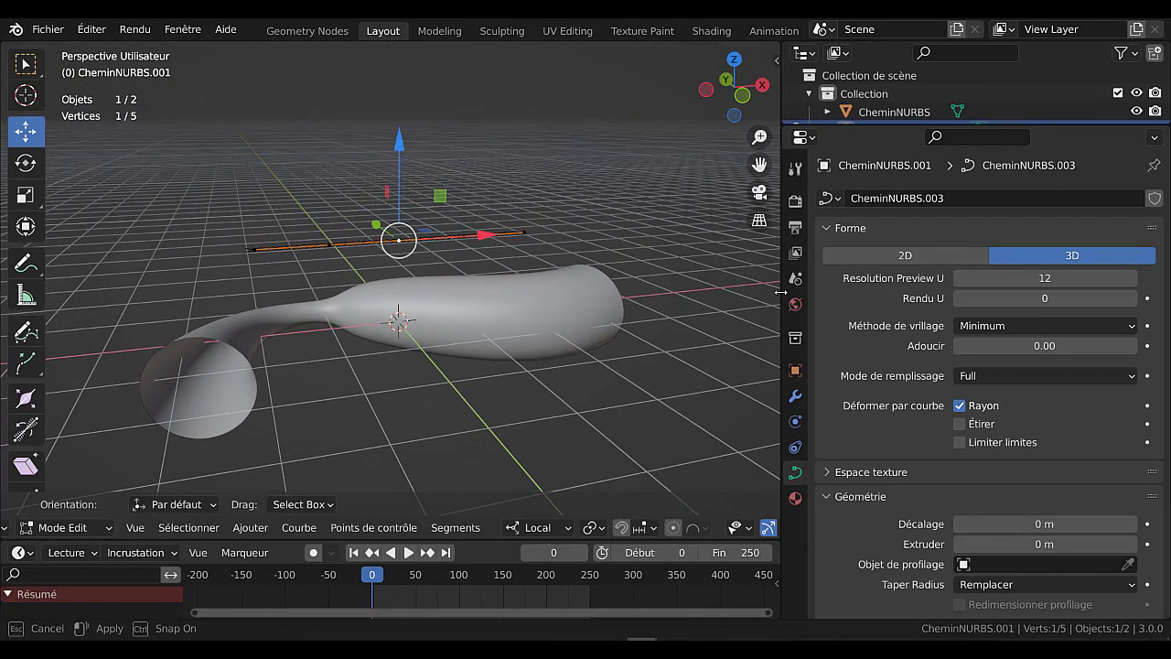
{"action": "left_click_drag", "start_coordinate": [910, 125], "coordinate": [910, 203]}
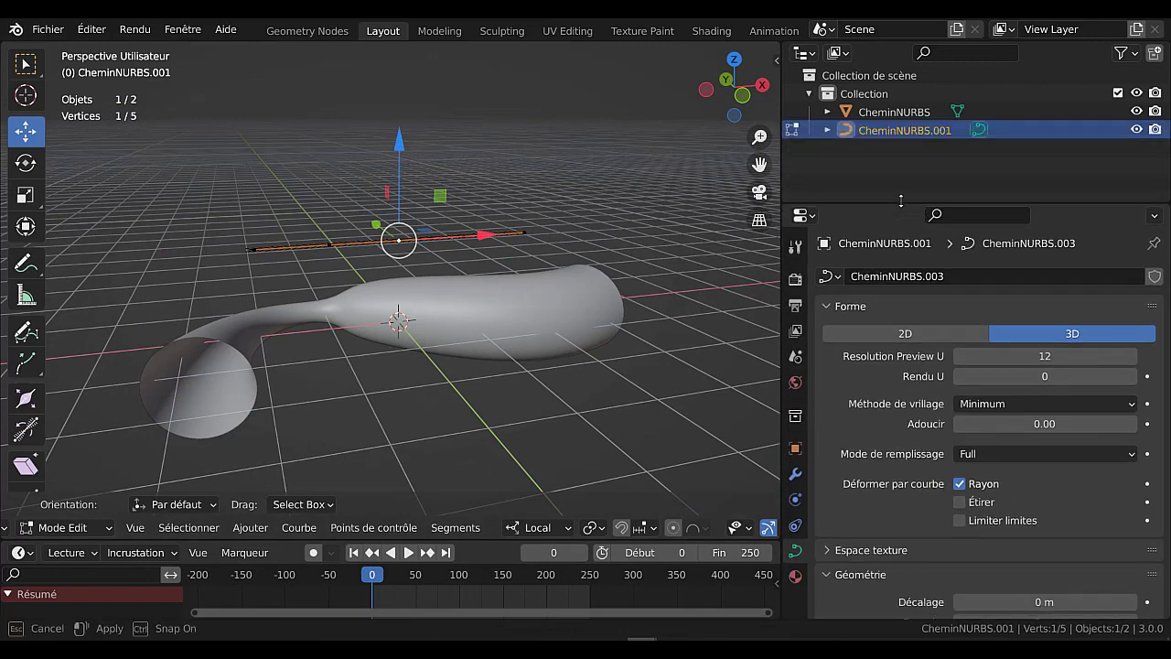
Examine the list of modifiers that can be added to the CheminNURBS.001 path
{"action": "left_click", "coordinate": [795, 476]}
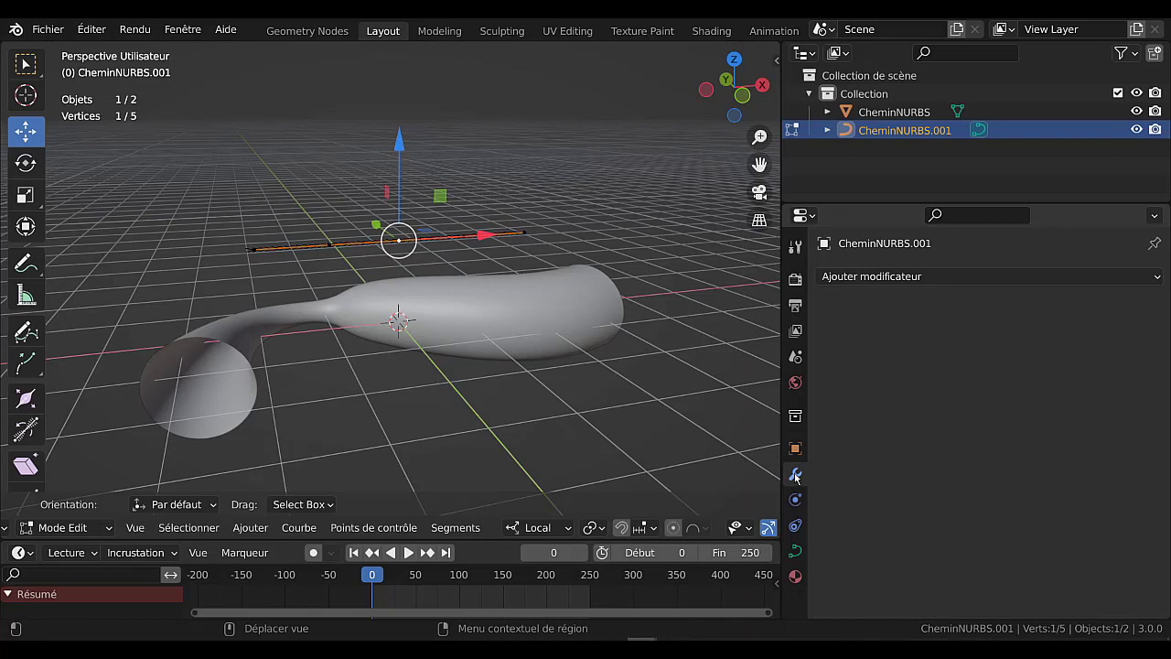
{"action": "left_click", "coordinate": [958, 278]}
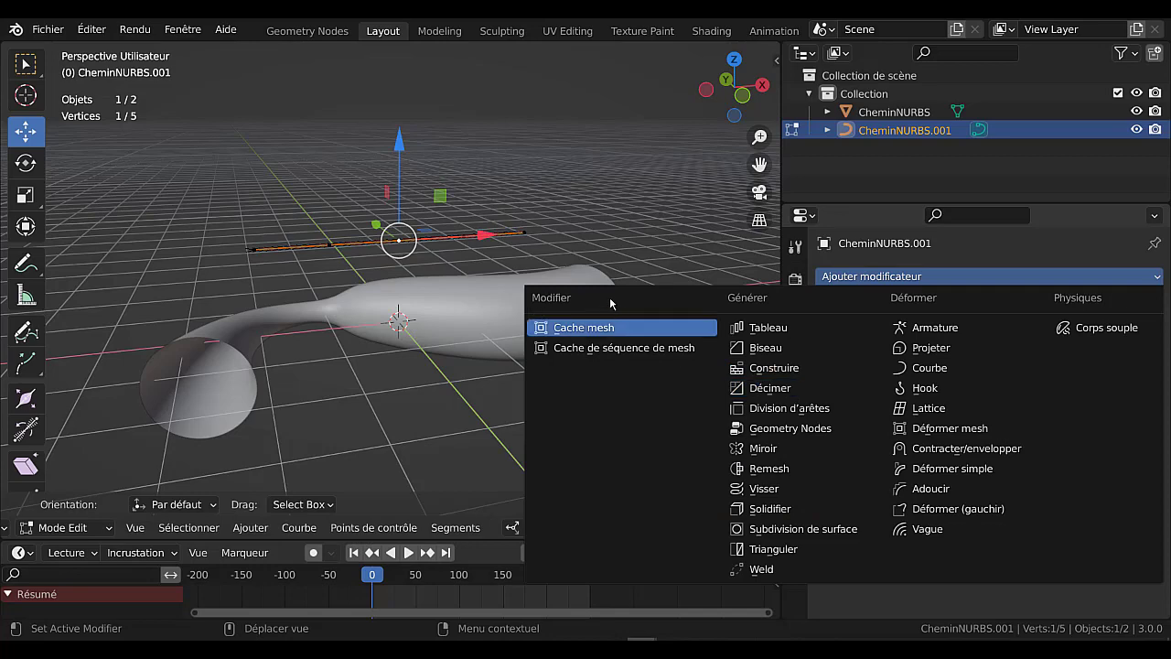
{"action": "left_click", "coordinate": [455, 311]}
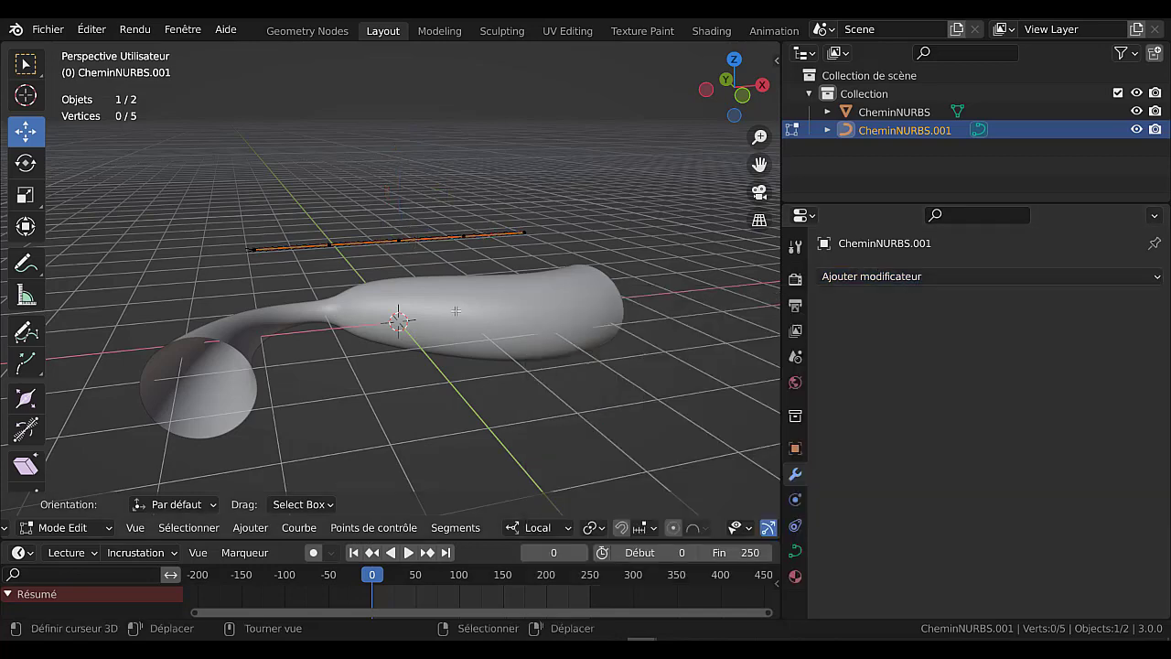
Select the CheminNURBS tube mesh in Object mode to review the modifiers available for it, and widen the properties editor
{"action": "key", "text": "Tab"}
{"action": "left_click", "coordinate": [503, 319]}
{"action": "left_click", "coordinate": [930, 271]}
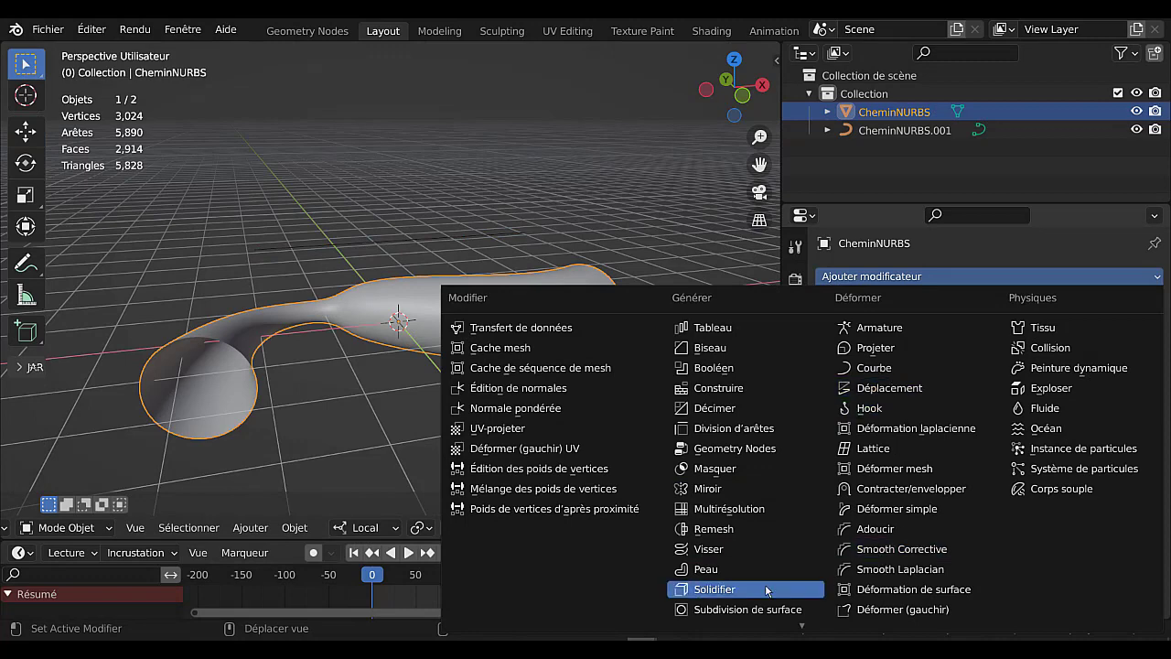
{"action": "scroll", "coordinate": [743, 625], "scroll_direction": "down", "scroll_amount": 4}
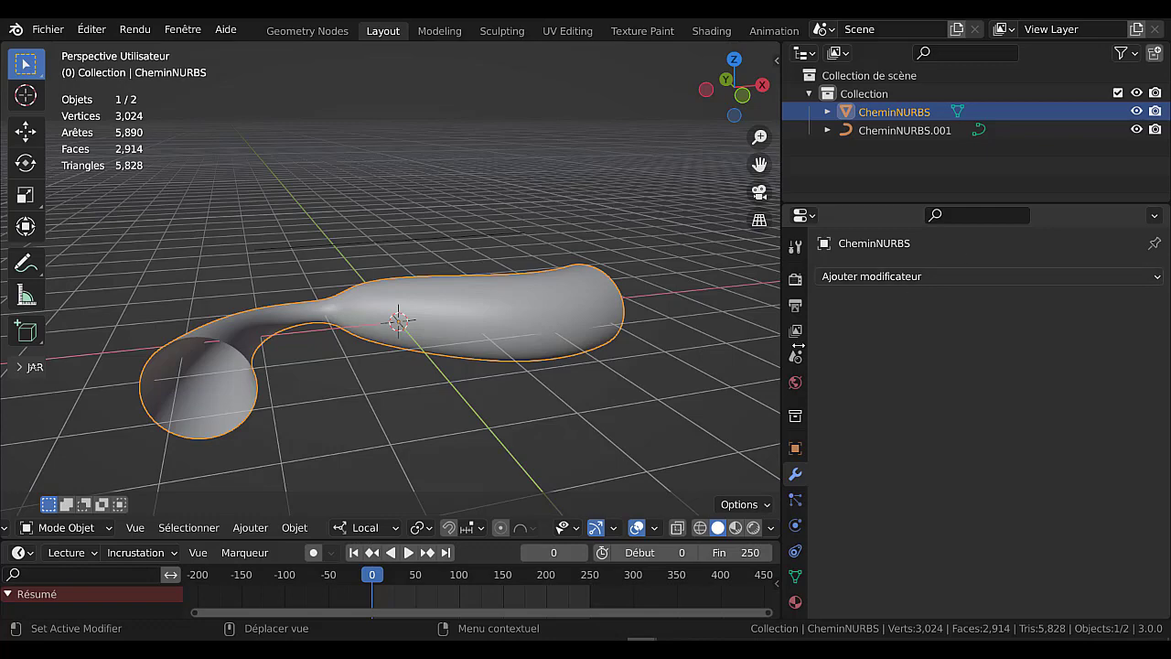
{"action": "left_click_drag", "start_coordinate": [782, 326], "coordinate": [686, 327]}
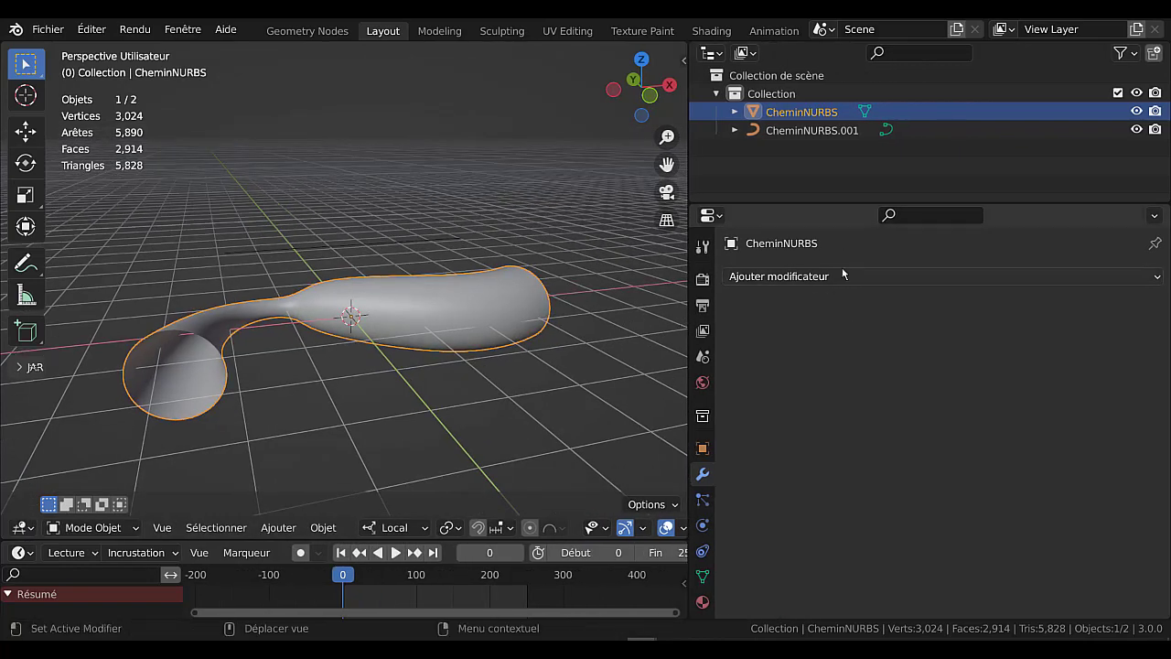